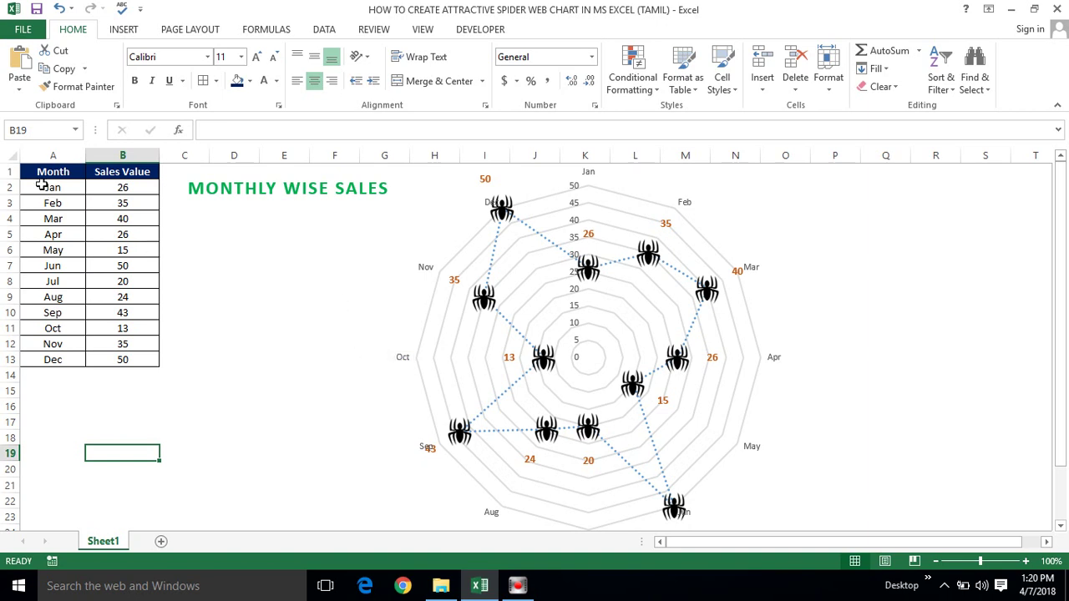
# Inspect the radar chart's value axis, spider series and data labels next to Nov's value in B12.
pyautogui.click(45, 177)
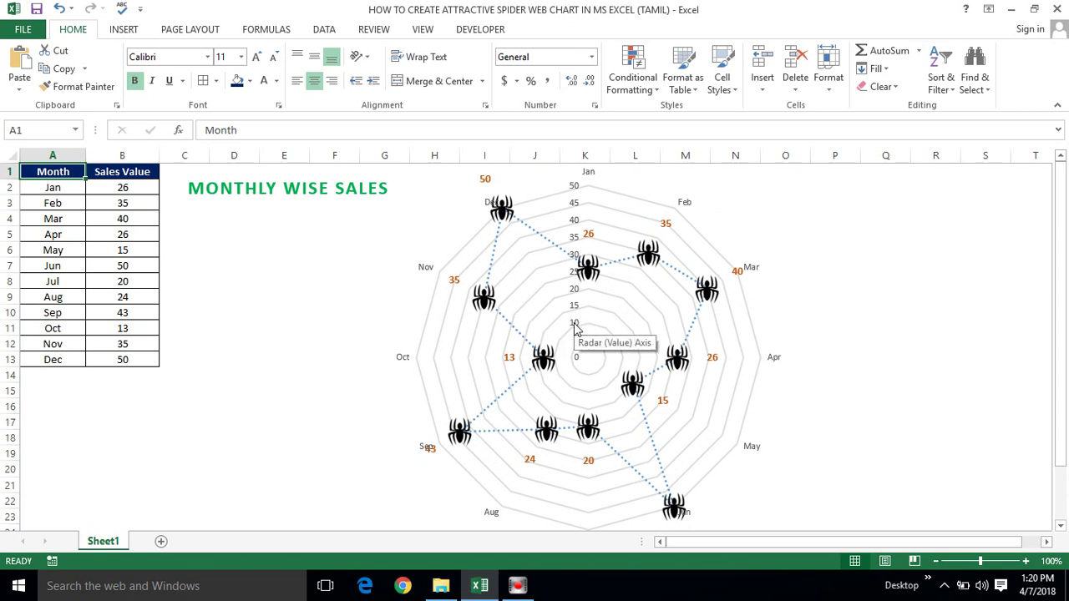
pyautogui.click(574, 330)
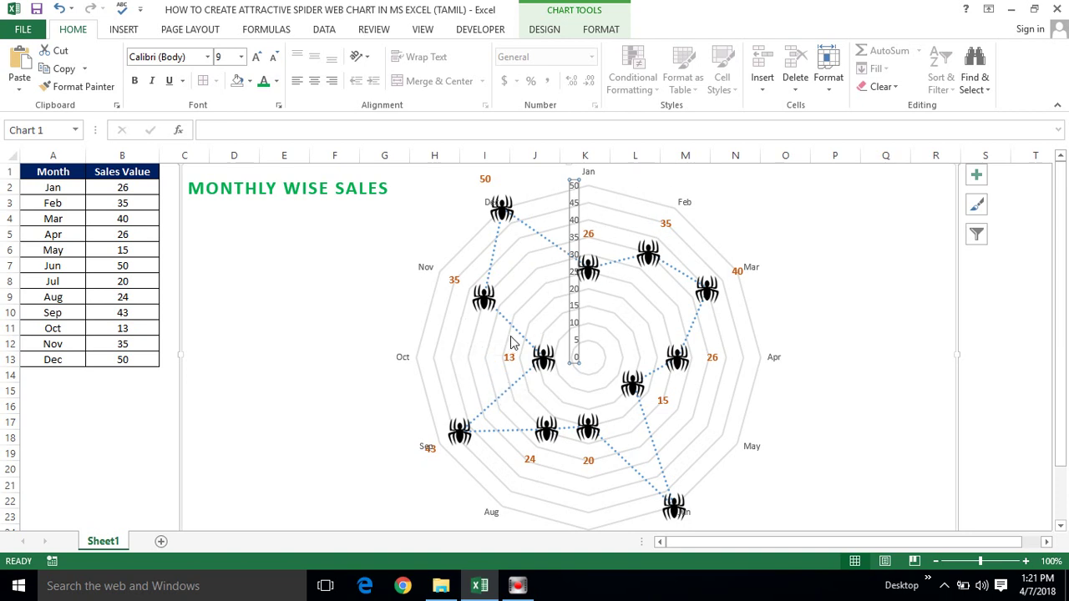
pyautogui.moveTo(486, 303)
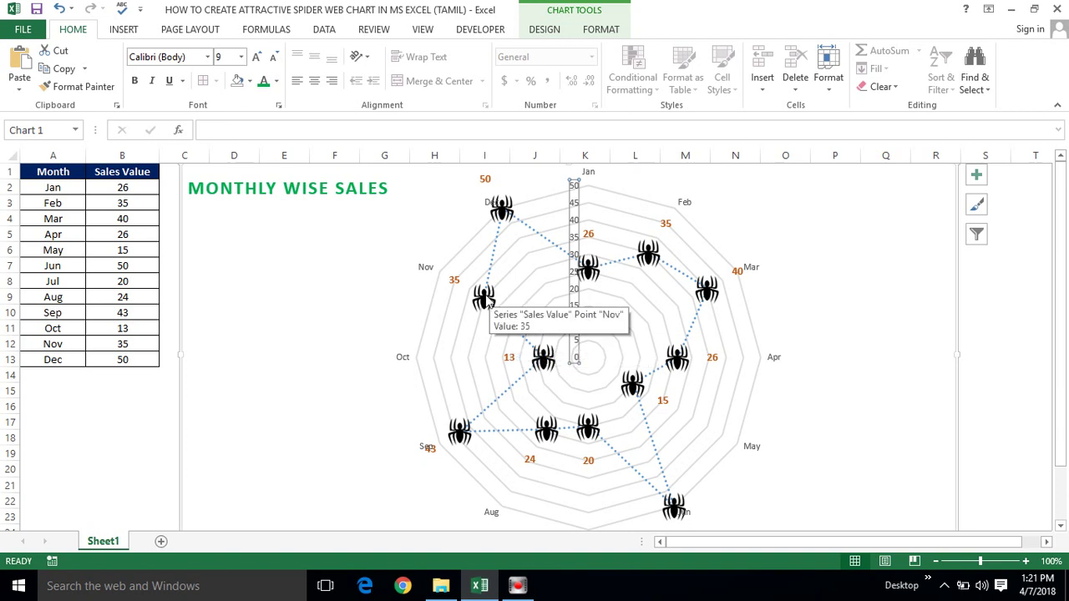
pyautogui.click(489, 300)
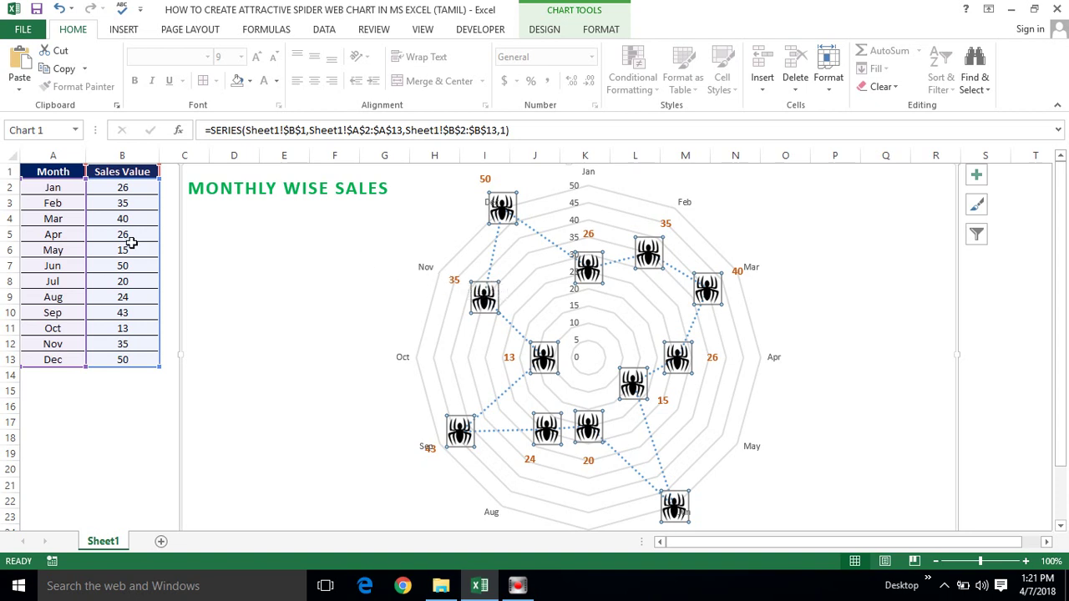
pyautogui.click(122, 345)
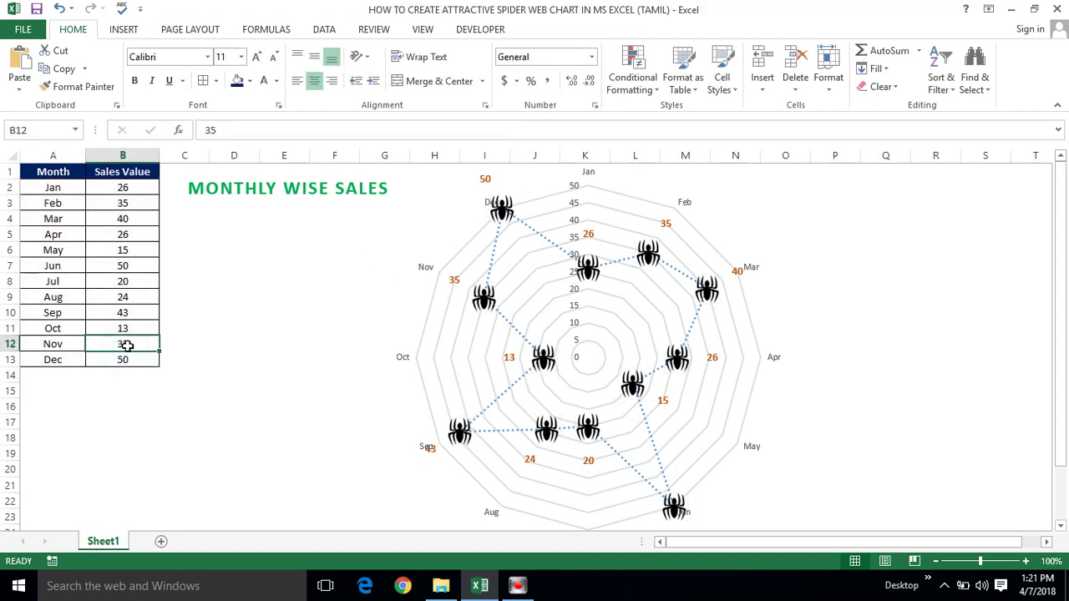
pyautogui.click(452, 282)
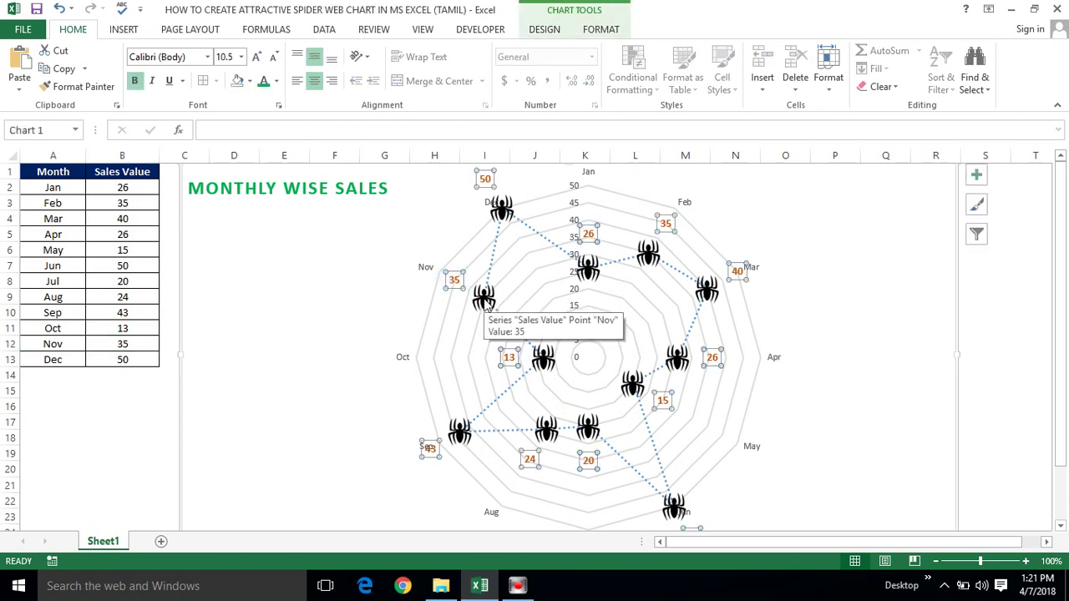
pyautogui.click(485, 305)
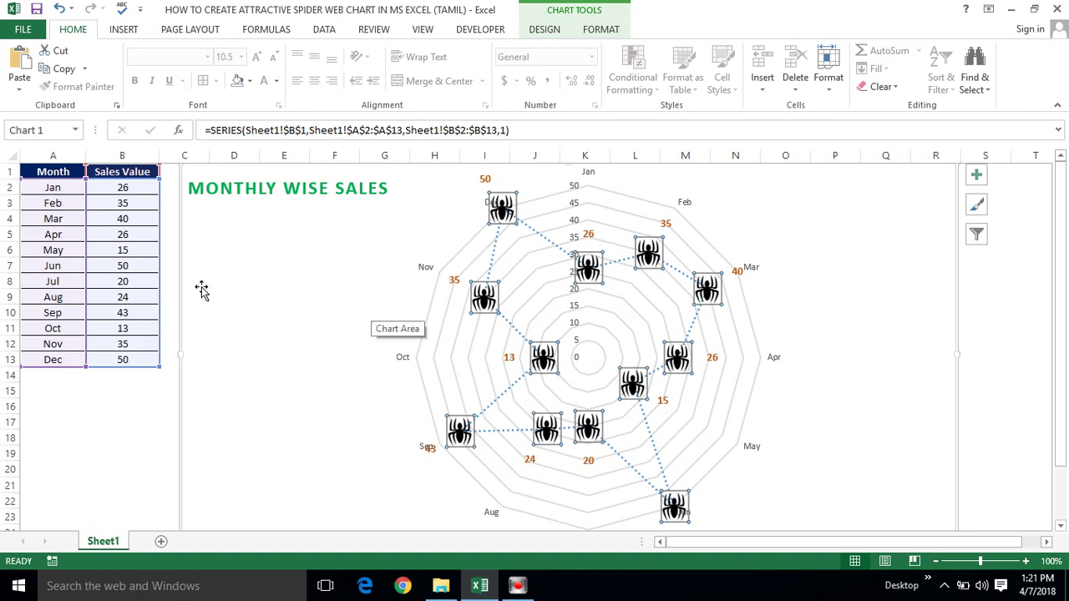
# Change Nov's sales value in B12 to 45, then 10, and finally 25.
pyautogui.click(120, 344)
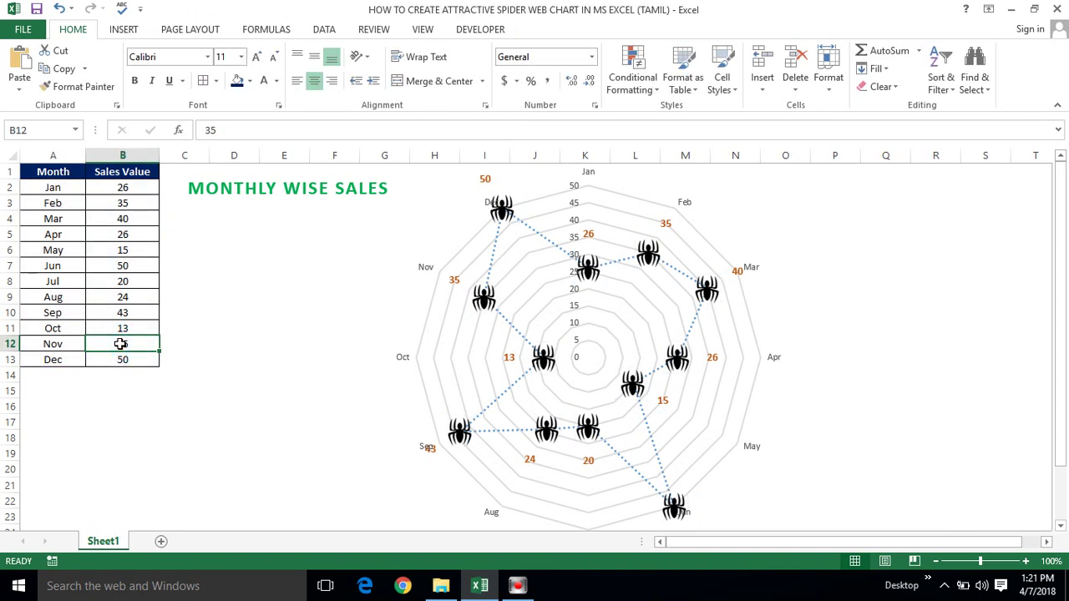
pyautogui.write('45')
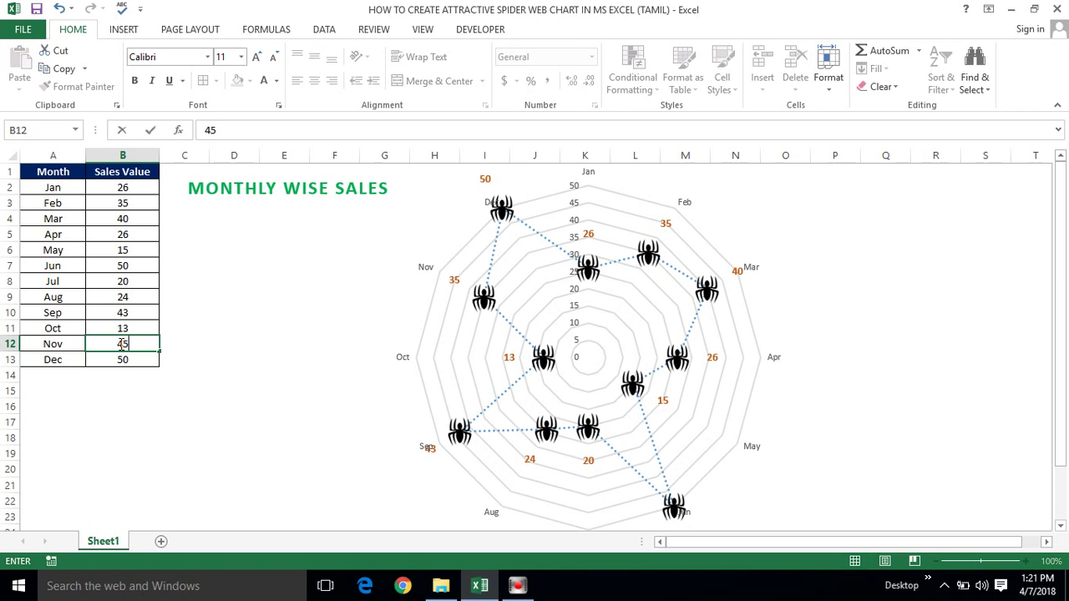
pyautogui.press('Return')
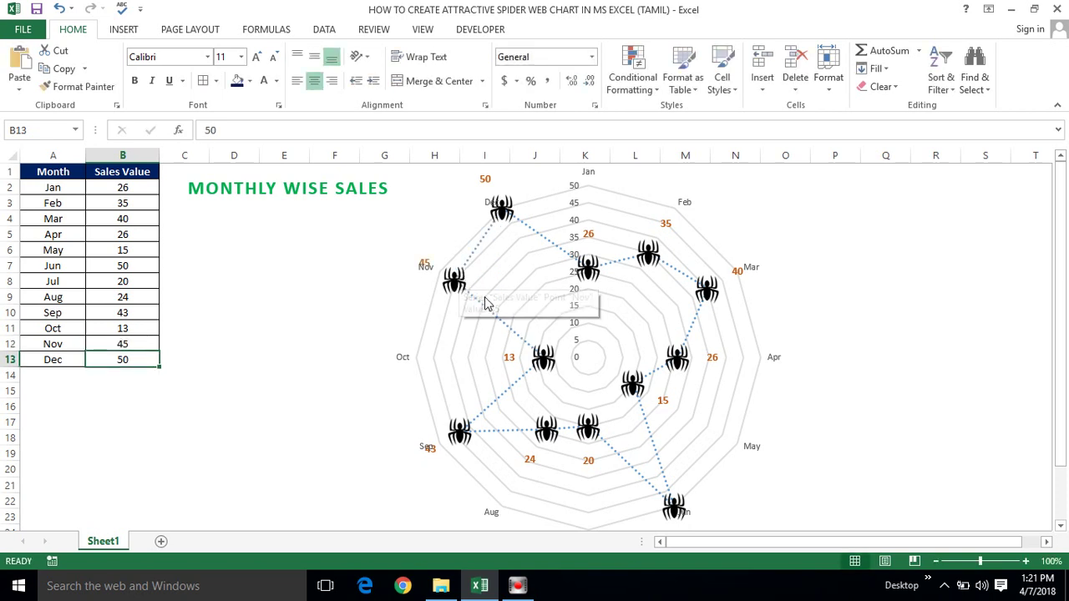
pyautogui.moveTo(453, 291)
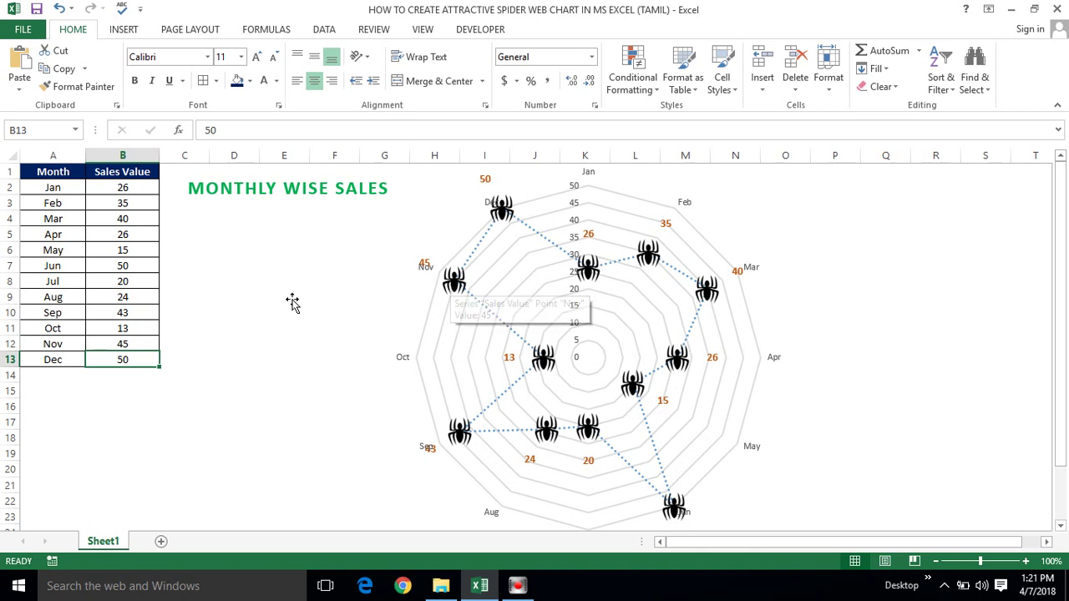
pyautogui.click(141, 339)
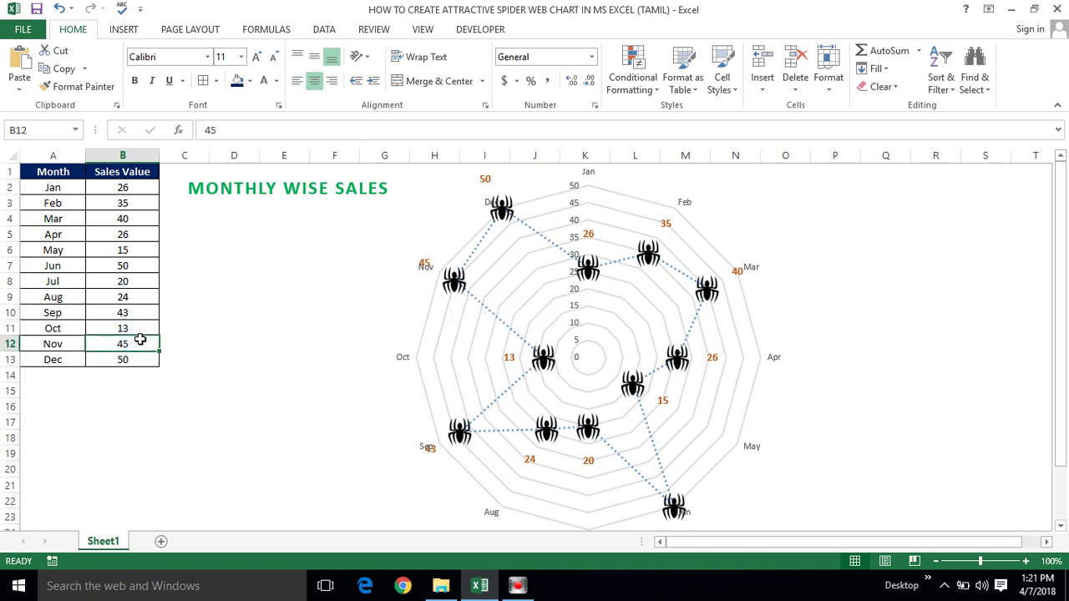
pyautogui.write('10')
pyautogui.press('Return')
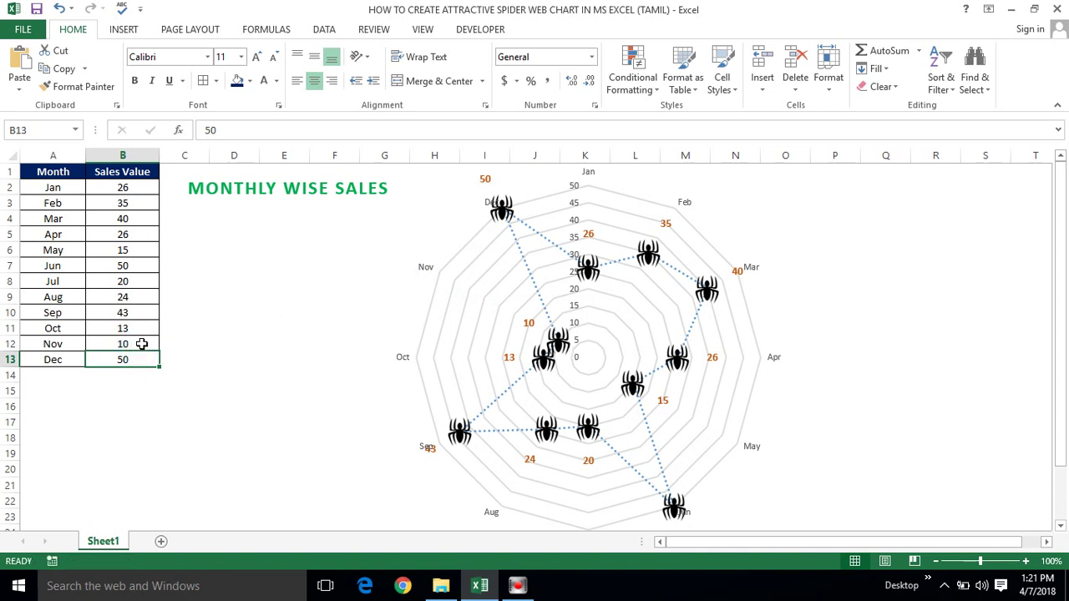
pyautogui.click(141, 344)
pyautogui.write('25')
pyautogui.press('Return')
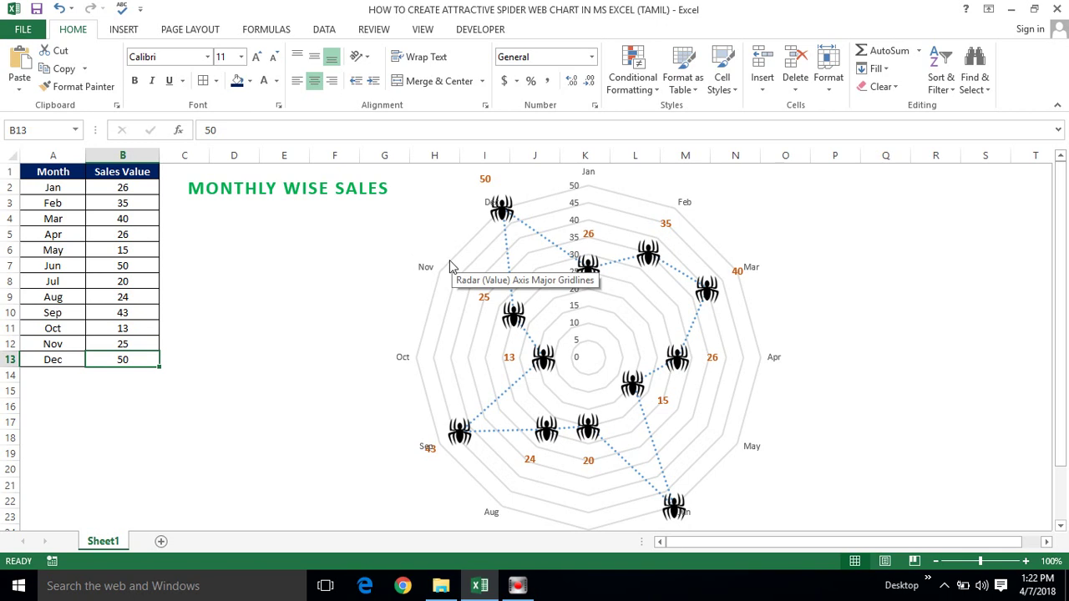
# Clear Dec's sales value in B13, then re-enter 50.
pyautogui.click(577, 359)
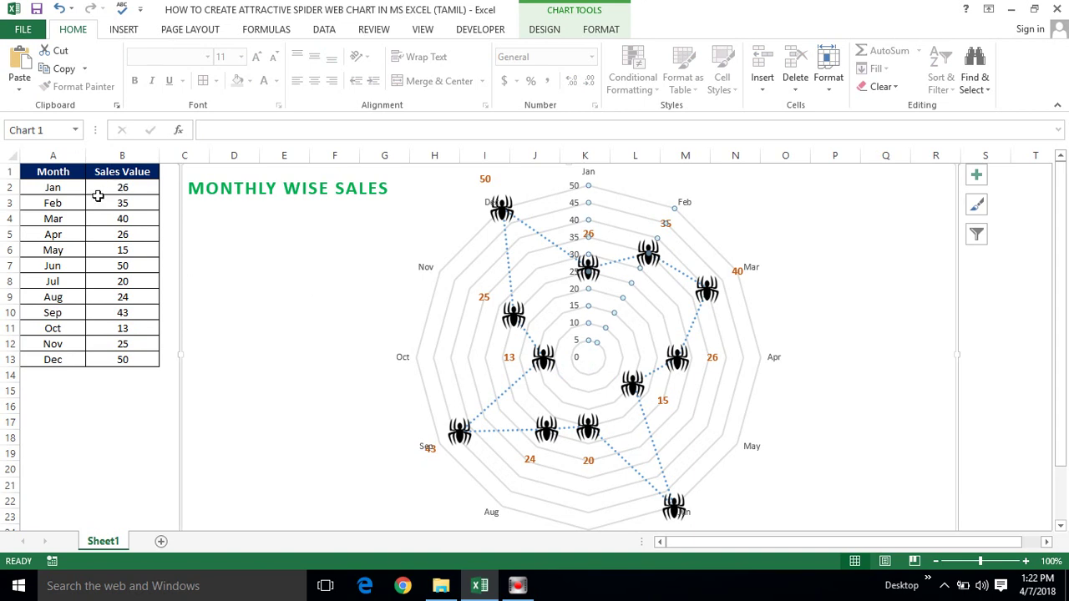
pyautogui.click(126, 357)
pyautogui.press('BackSpace')
pyautogui.press('Return')
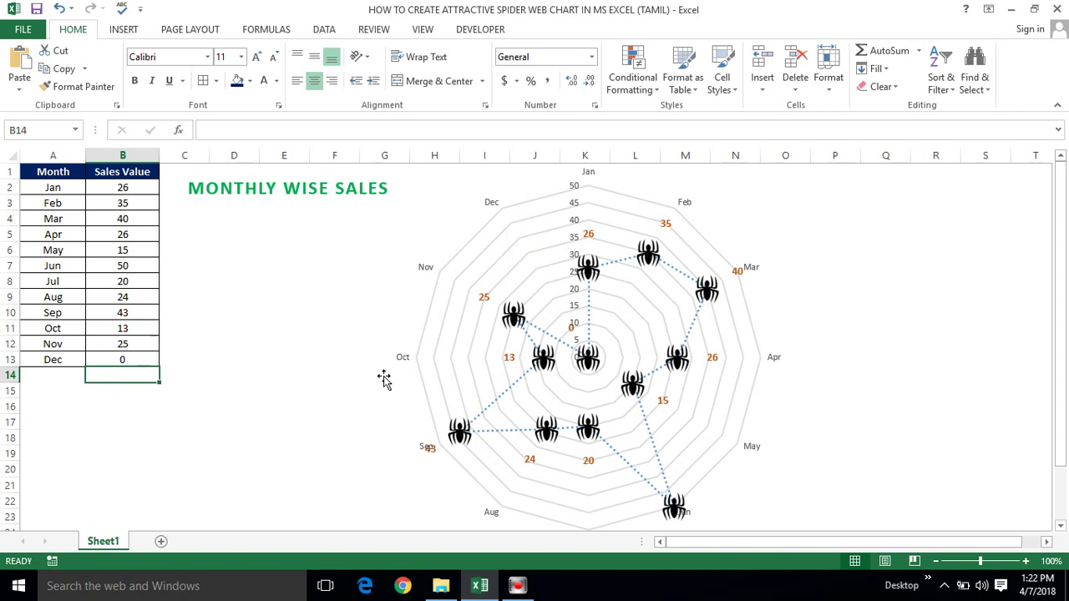
pyautogui.moveTo(588, 356)
pyautogui.click(133, 355)
pyautogui.write('50')
pyautogui.press('Return')
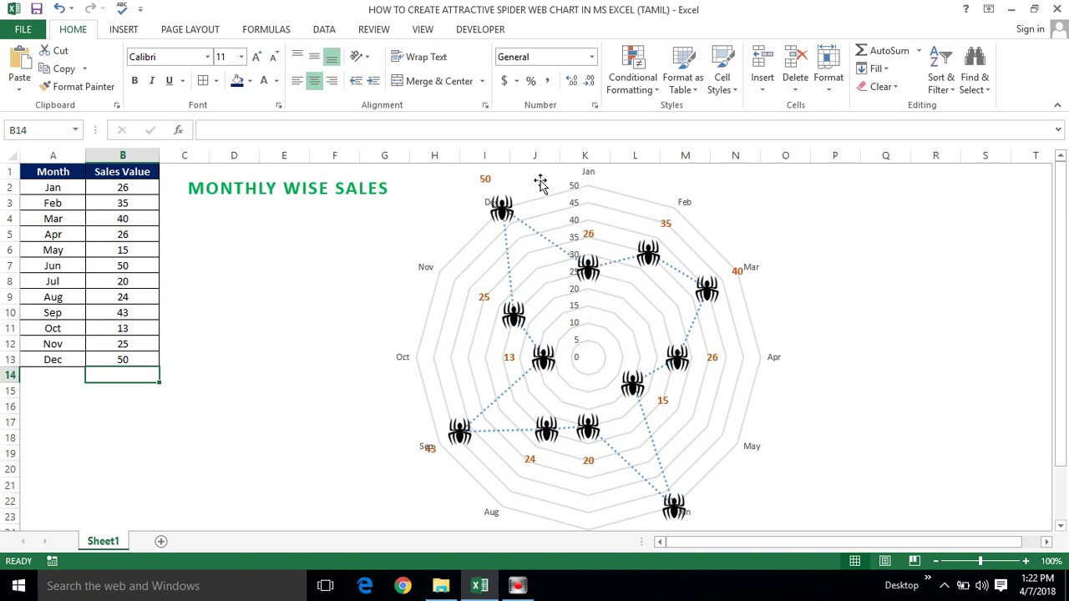
pyautogui.click(246, 322)
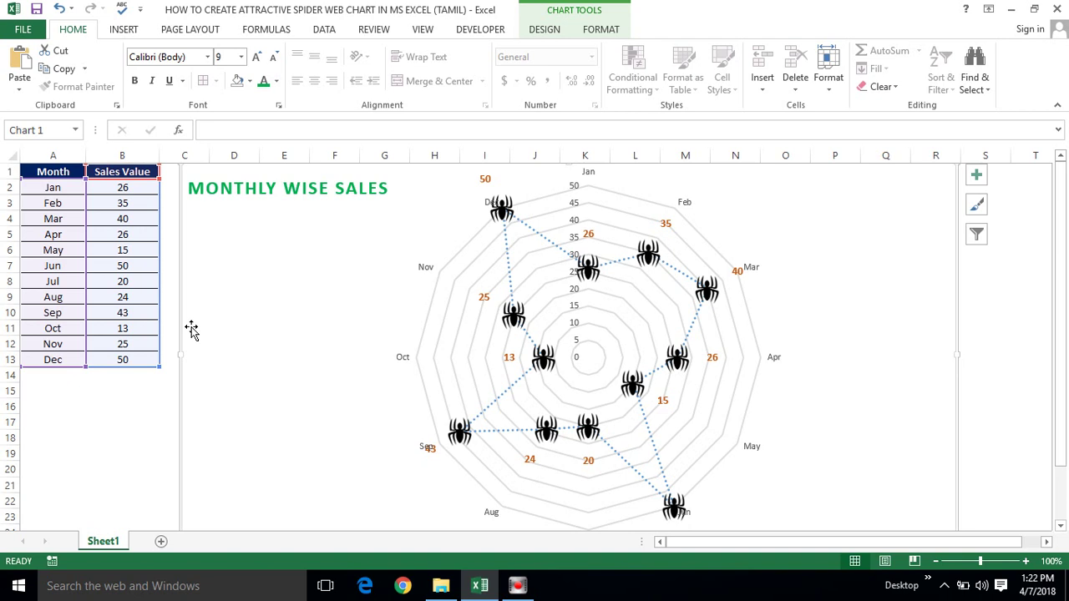
pyautogui.click(122, 406)
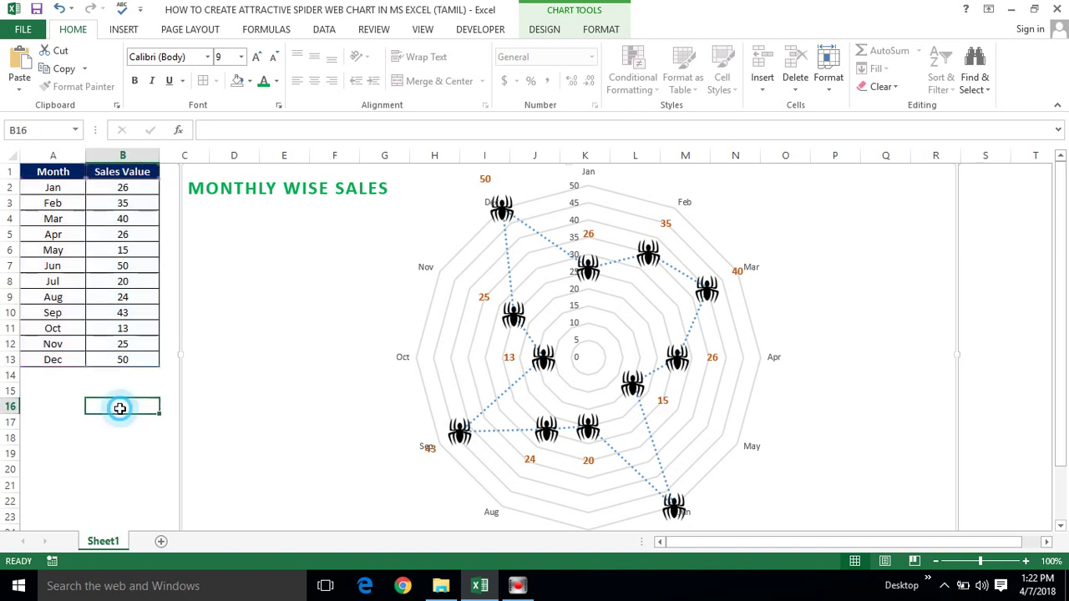
pyautogui.click(222, 369)
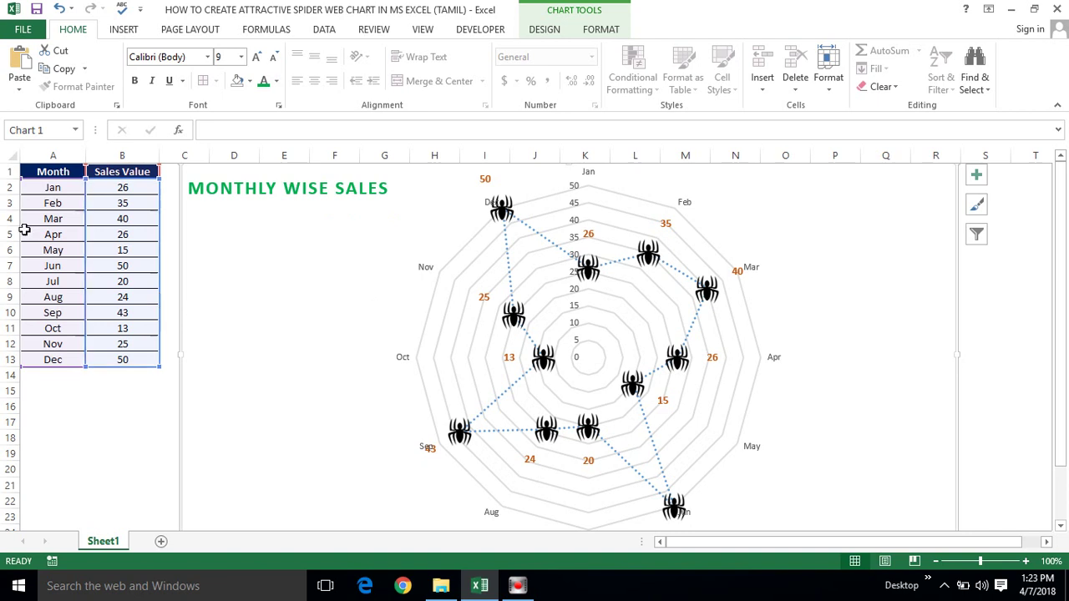
# Copy the Month/Sales Value table A1:B13 and paste it into a new Sheet2.
pyautogui.click(45, 171)
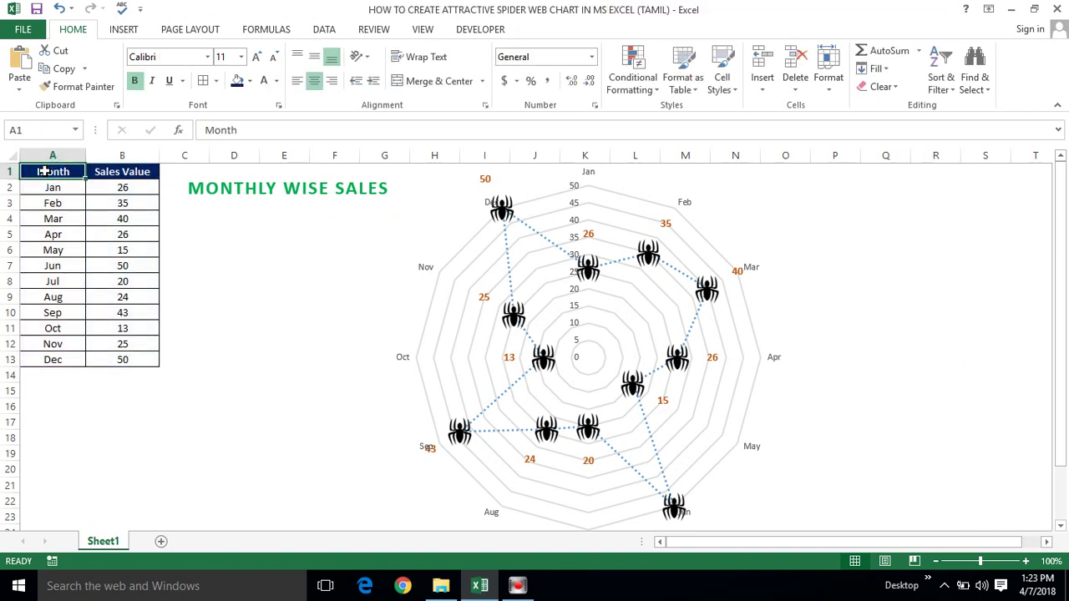
pyautogui.hotkey('shift', 'Right')
pyautogui.hotkey('ctrl', 'shift', 'Down')
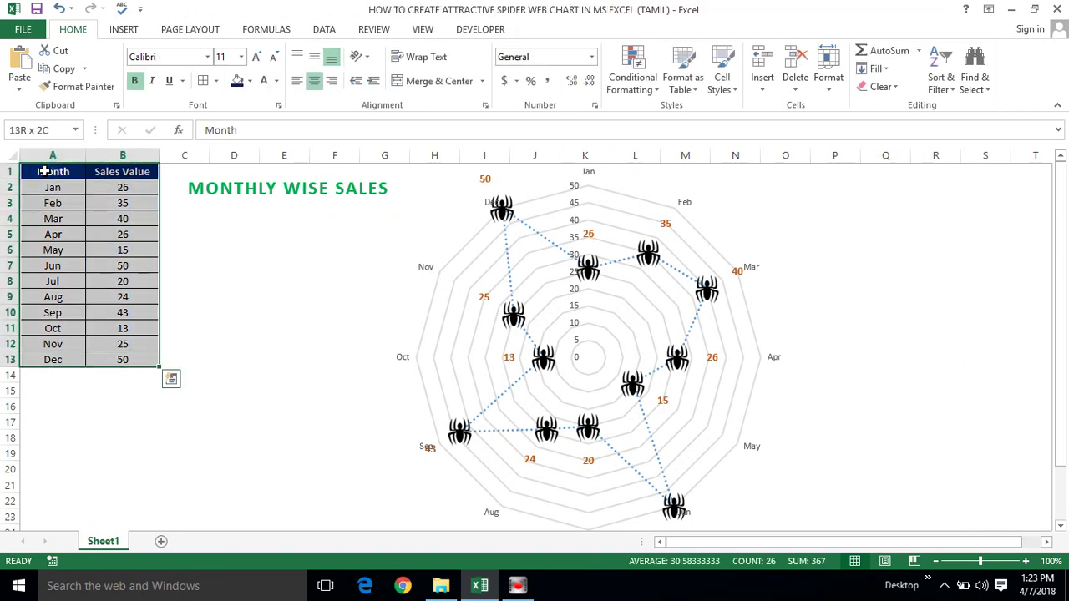
pyautogui.hotkey('ctrl', 'c')
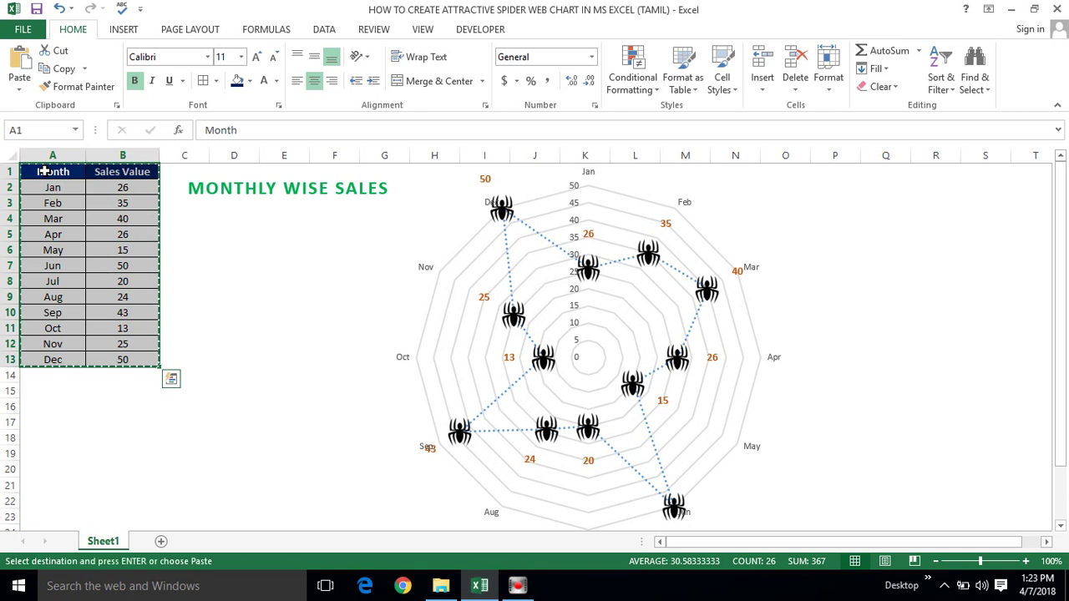
pyautogui.click(161, 543)
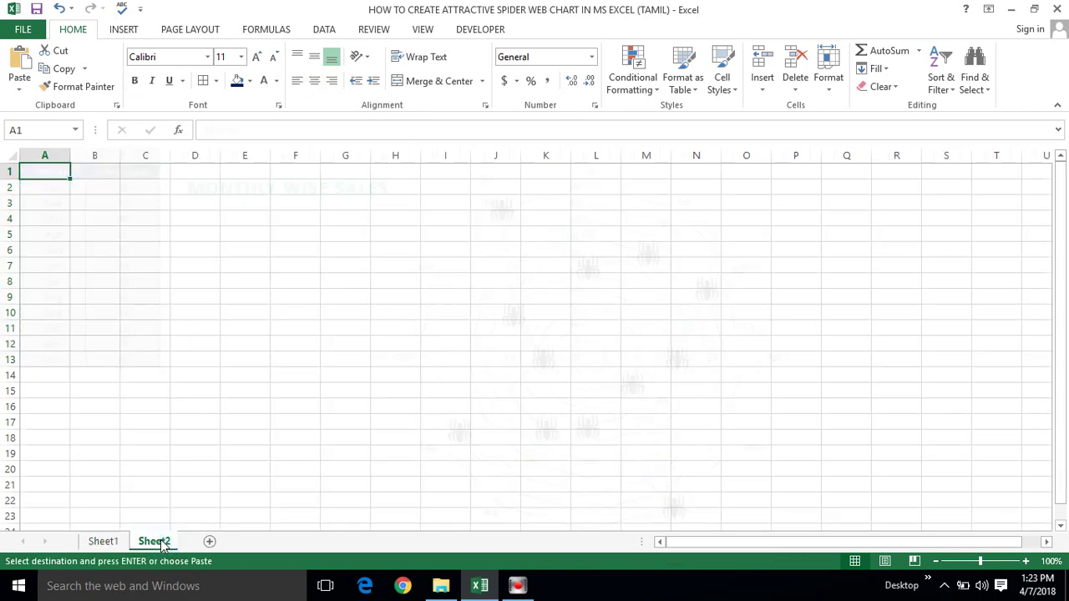
pyautogui.hotkey('ctrl', 'v')
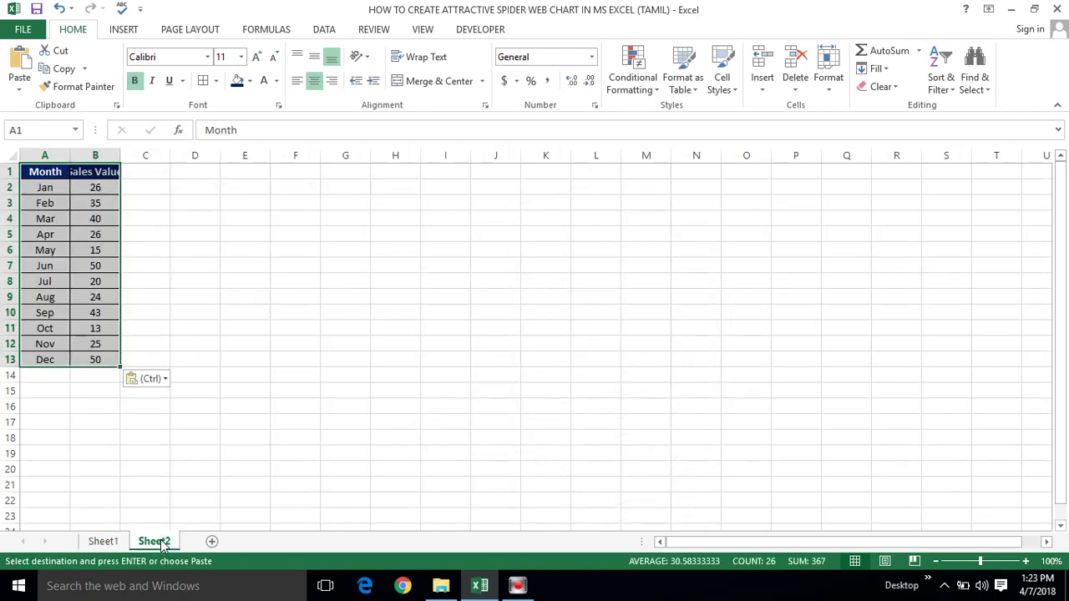
# AutoFit the Sheet2 column widths so Sales Value shows fully, re-pasting the table over itself.
pyautogui.press('alt')
pyautogui.press('o')
pyautogui.press('a')
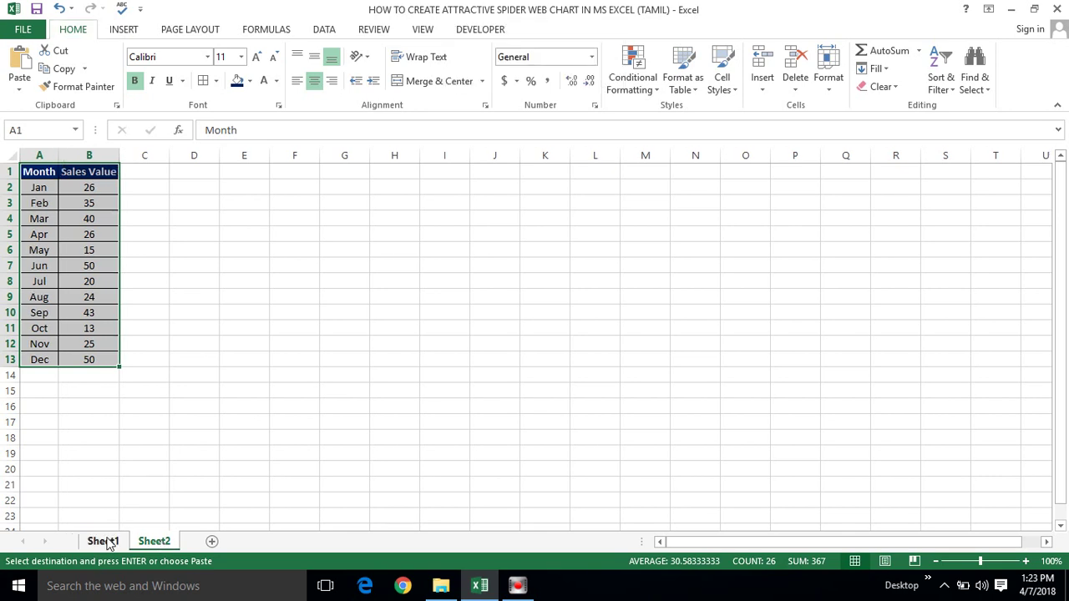
pyautogui.click(64, 276)
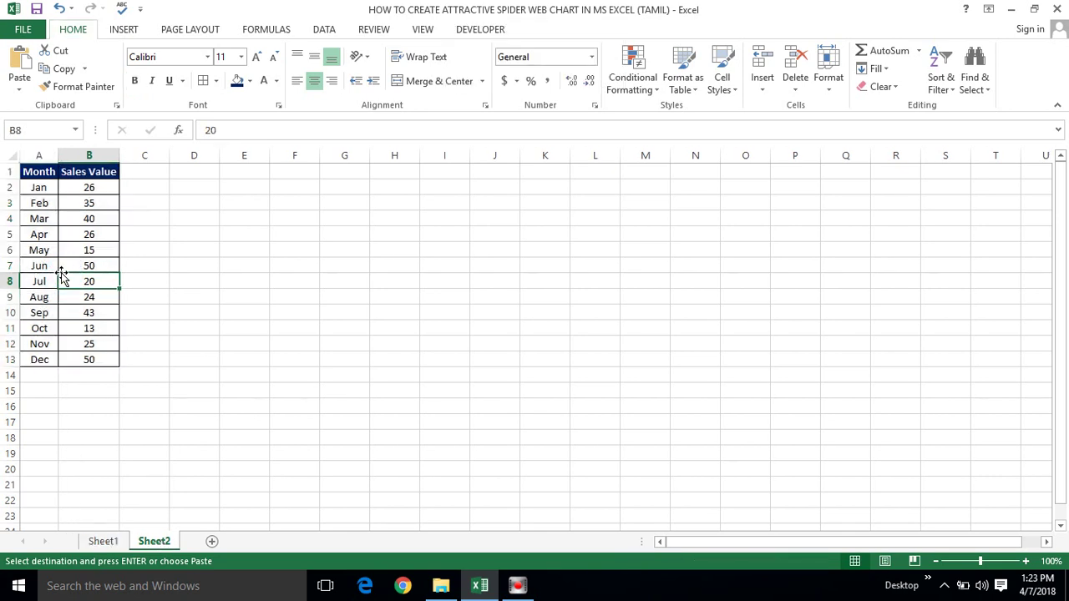
pyautogui.press('Right')
pyautogui.click(19, 176)
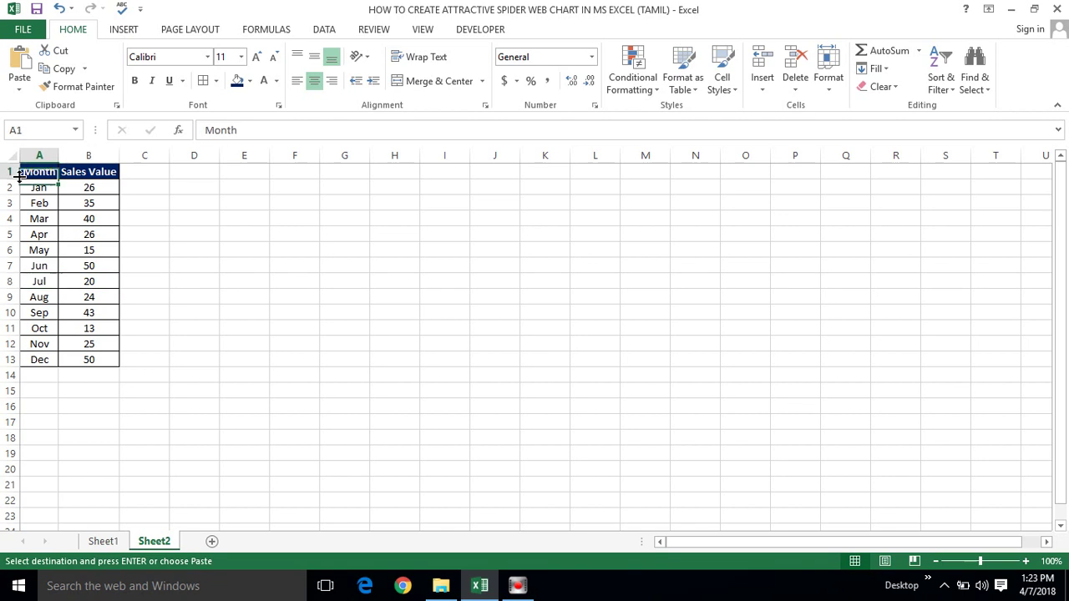
pyautogui.hotkey('ctrl', 'shift', 'Right')
pyautogui.hotkey('ctrl', 'shift', 'Down')
pyautogui.hotkey('ctrl', 'v')
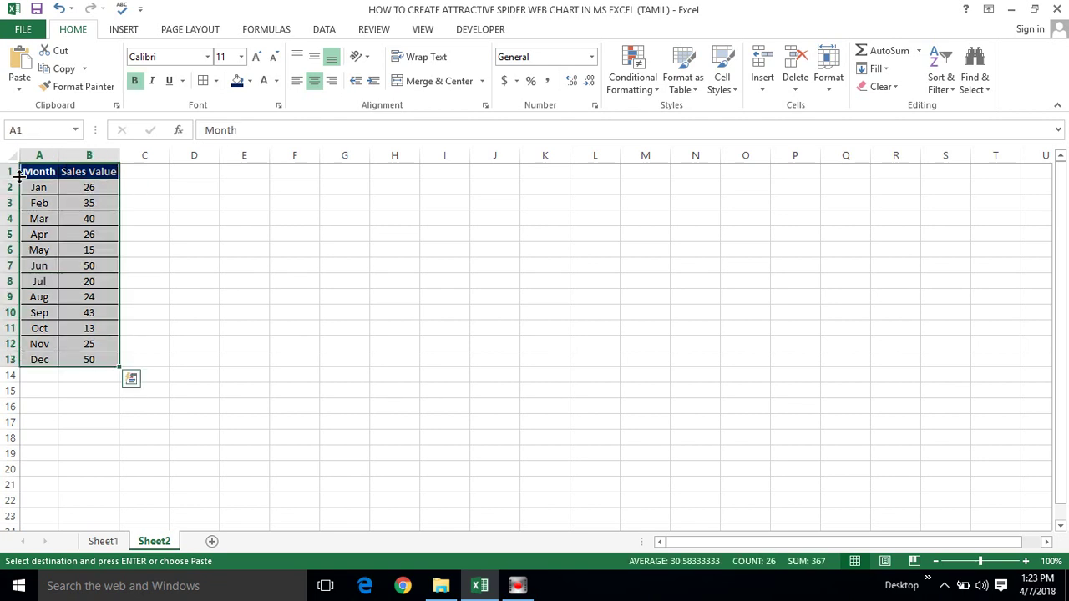
# Show the Insert tab's Stock, Surface or Radar chart types to preview Radar with Markers.
pyautogui.click(121, 35)
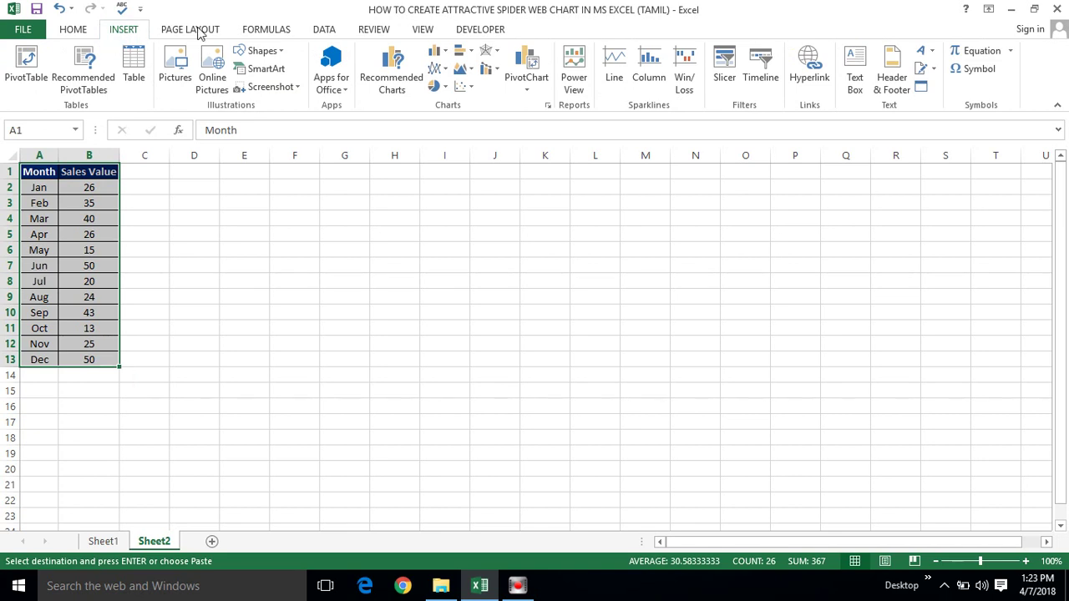
pyautogui.click(498, 56)
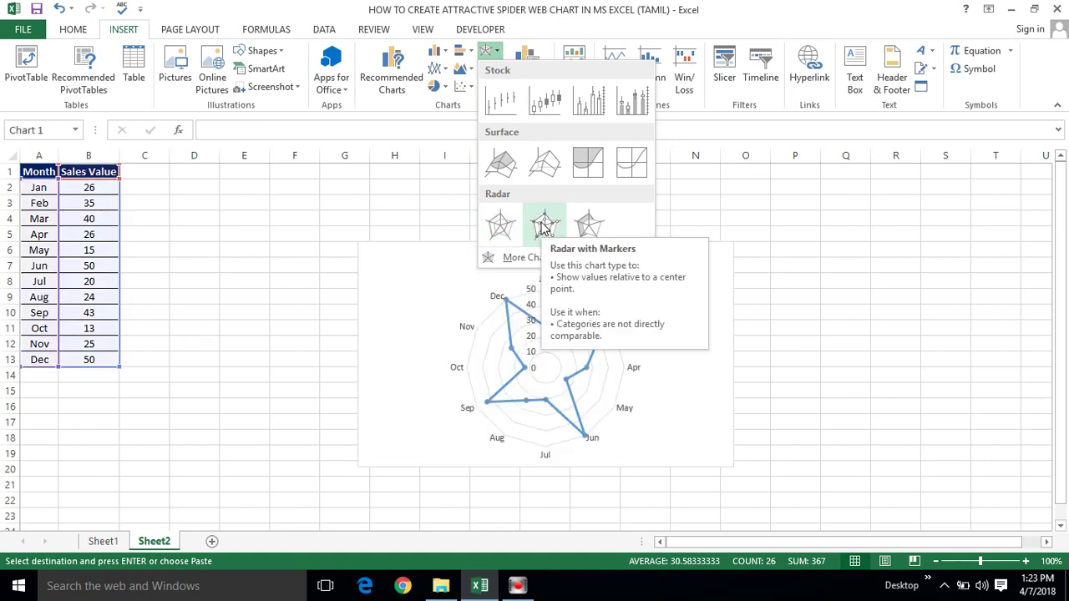
# Insert a Radar with Markers chart and drag its corners to make it larger.
pyautogui.click(542, 229)
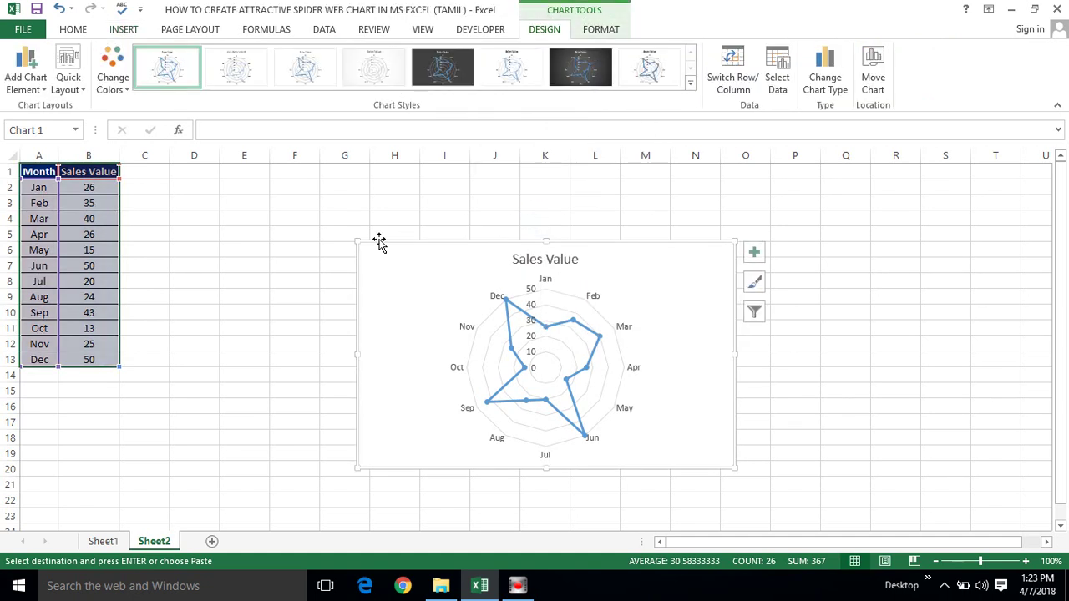
pyautogui.moveTo(357, 239)
pyautogui.mouseDown()
pyautogui.moveTo(206, 176)
pyautogui.moveTo(204, 187)
pyautogui.mouseUp()
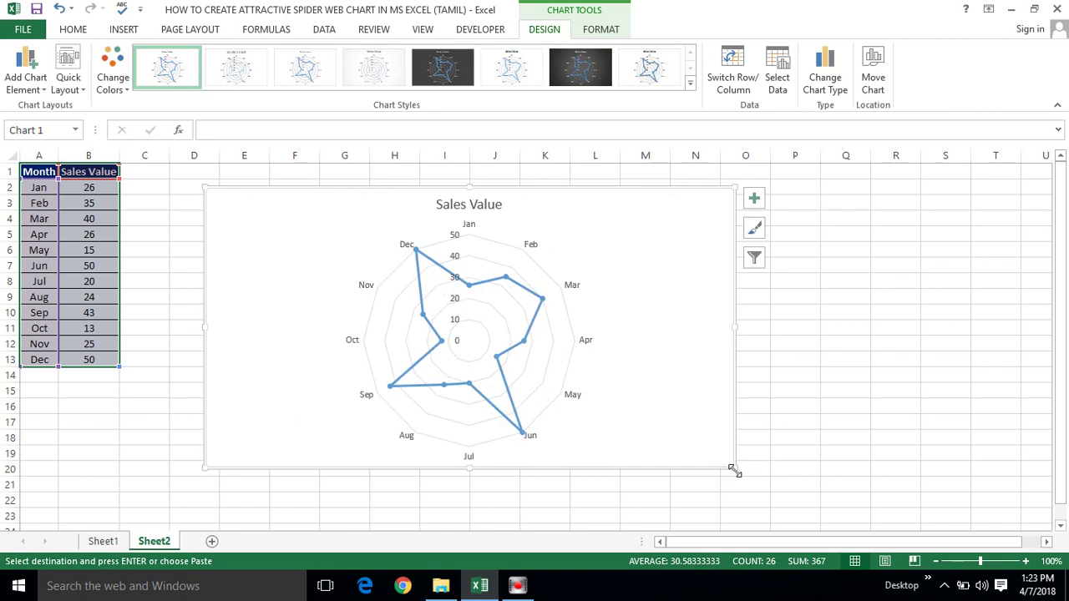
pyautogui.moveTo(734, 472); pyautogui.dragTo(779, 515)
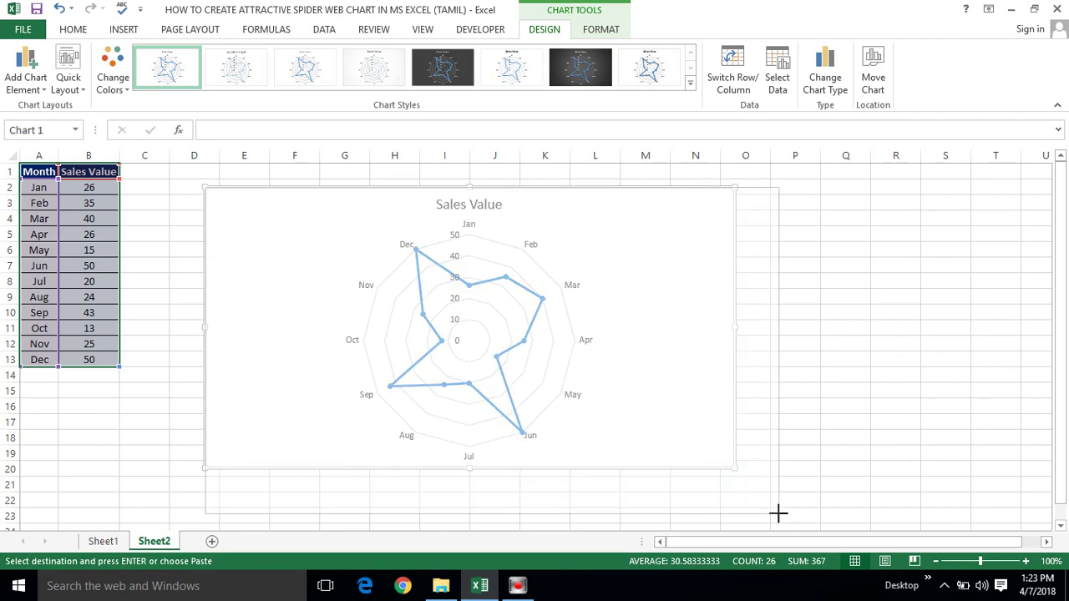
pyautogui.click(481, 359)
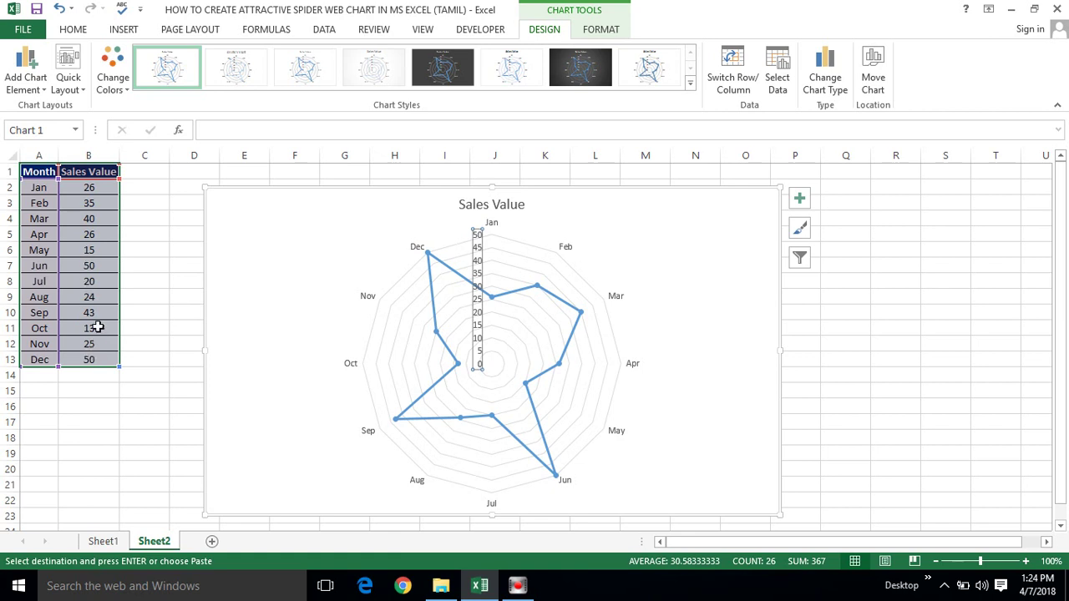
# Raise December's sales in B13 to 60, extending the chart's scale to 0–60.
pyautogui.click(96, 356)
pyautogui.write('6')
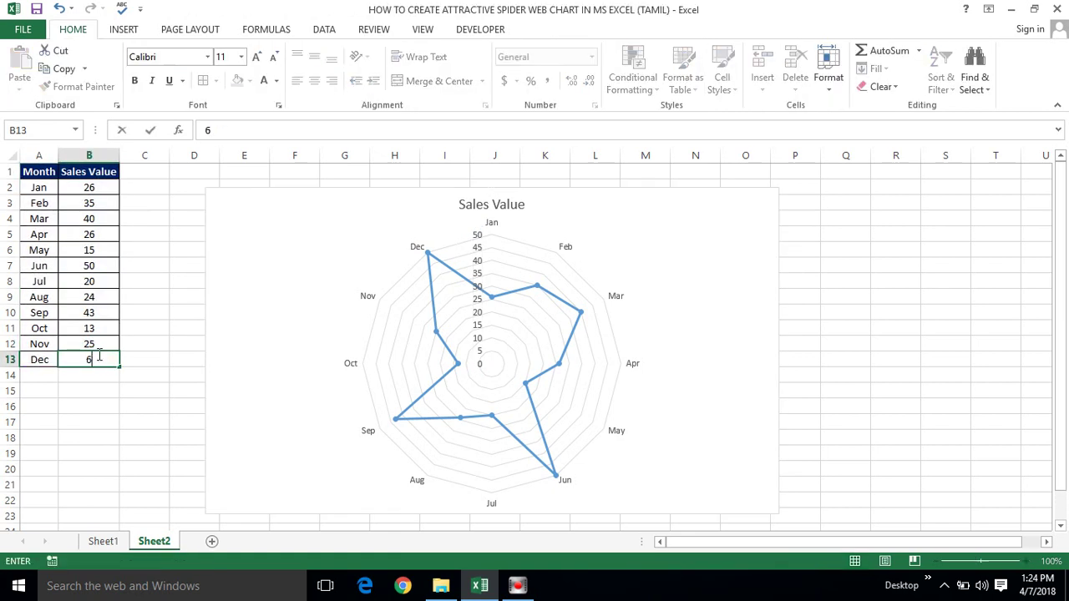
pyautogui.press('Return')
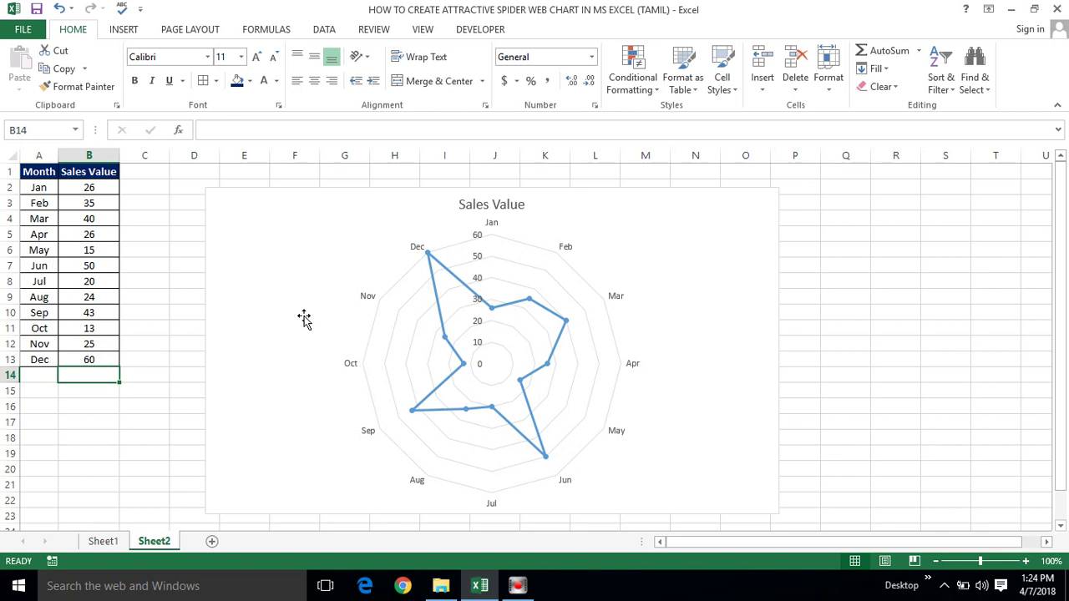
pyautogui.click(478, 241)
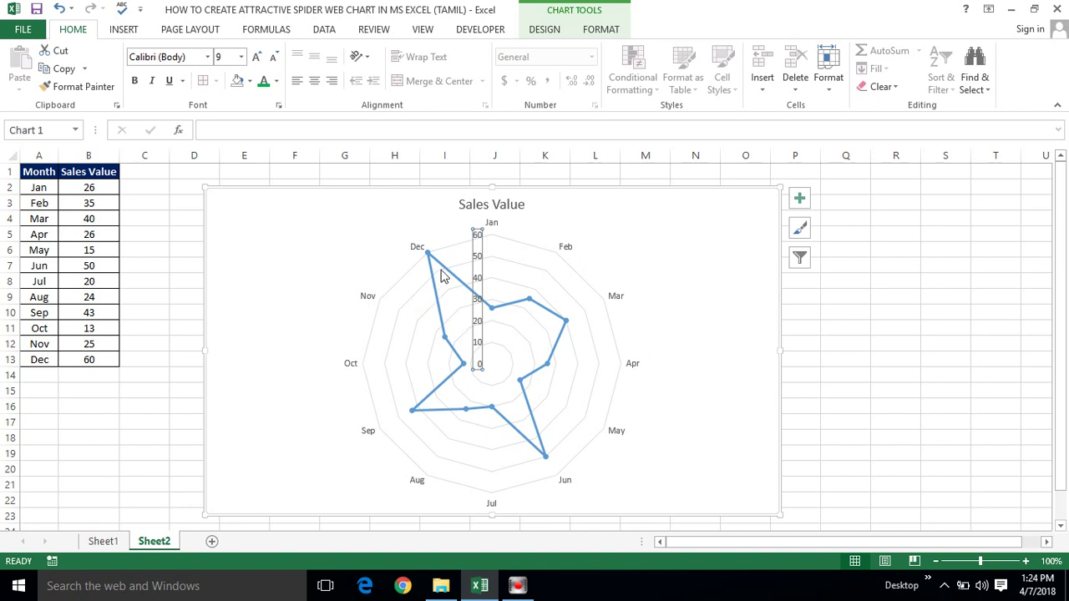
pyautogui.click(417, 205)
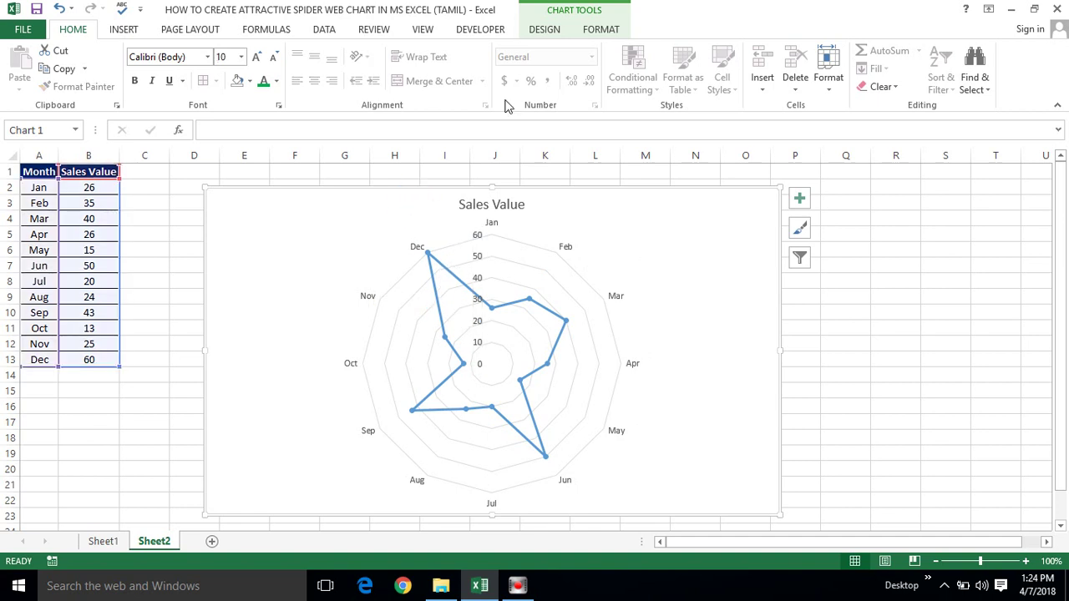
# Apply Chart Style 2 for a dotted series line and an uppercase SALES VALUE title.
pyautogui.click(601, 29)
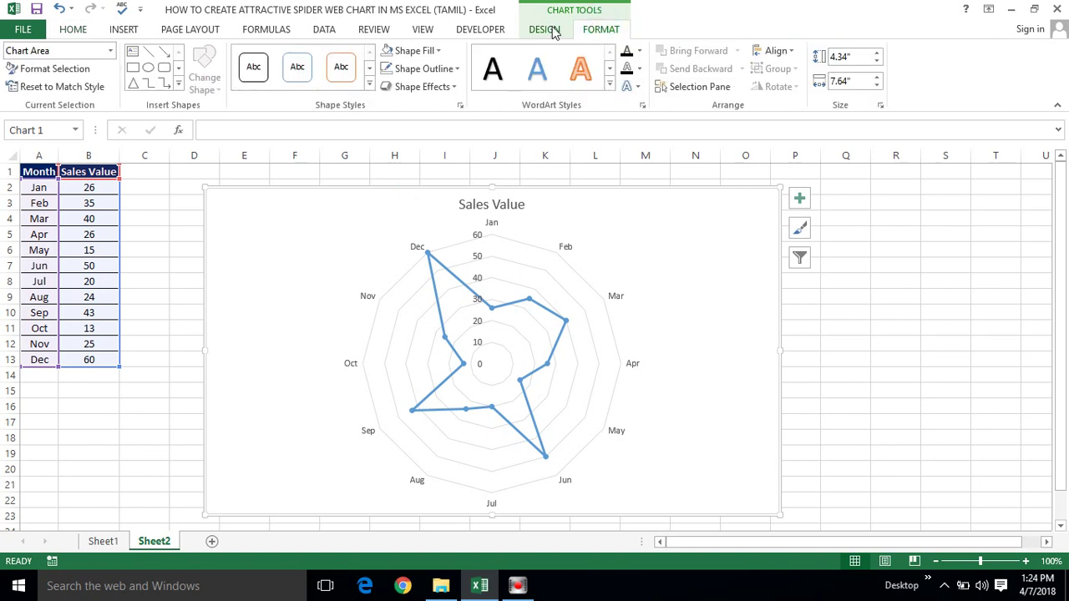
pyautogui.click(551, 32)
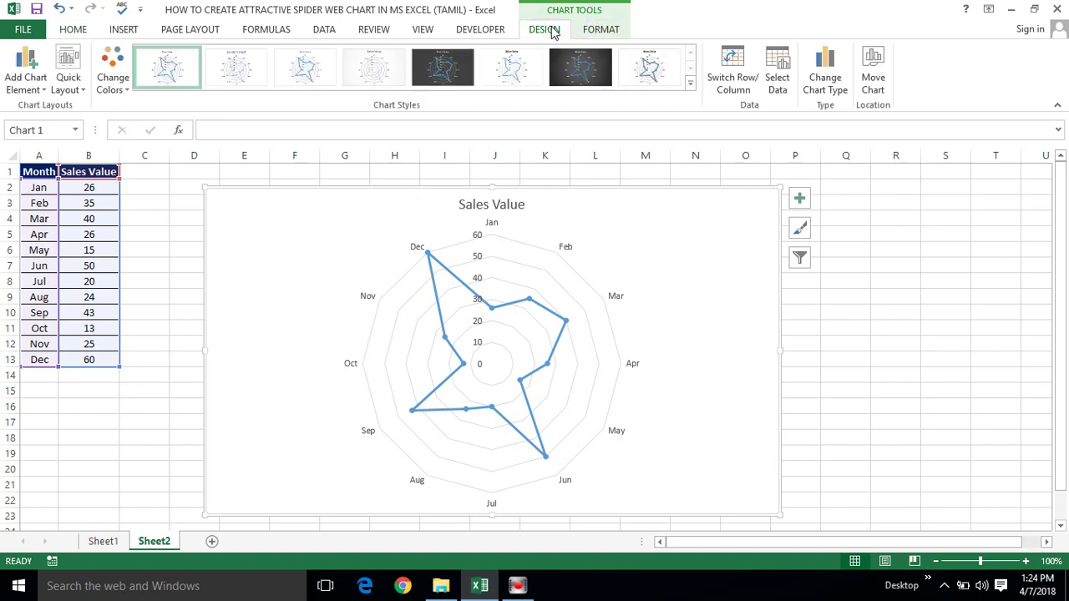
pyautogui.click(232, 75)
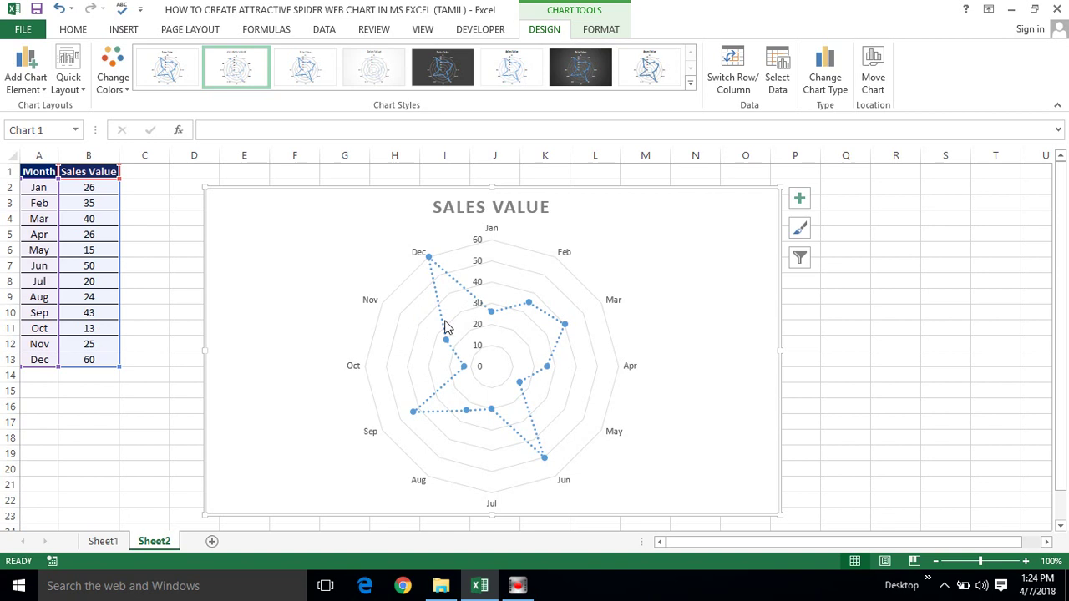
pyautogui.click(430, 260)
# Add data labels to every point of the Sales Value series.
pyautogui.rightClick(430, 260)
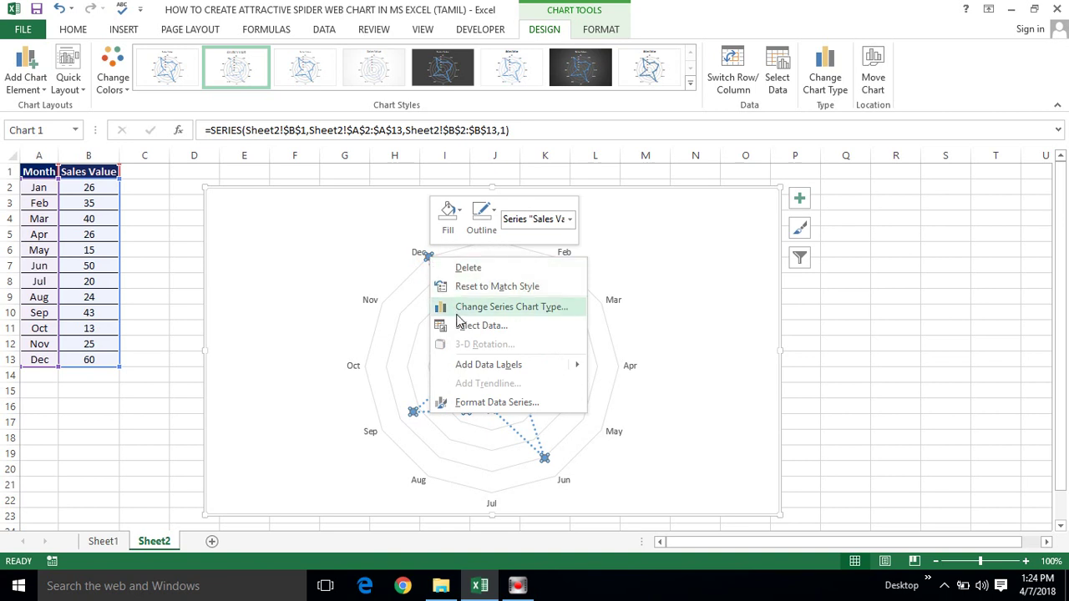
pyautogui.click(483, 367)
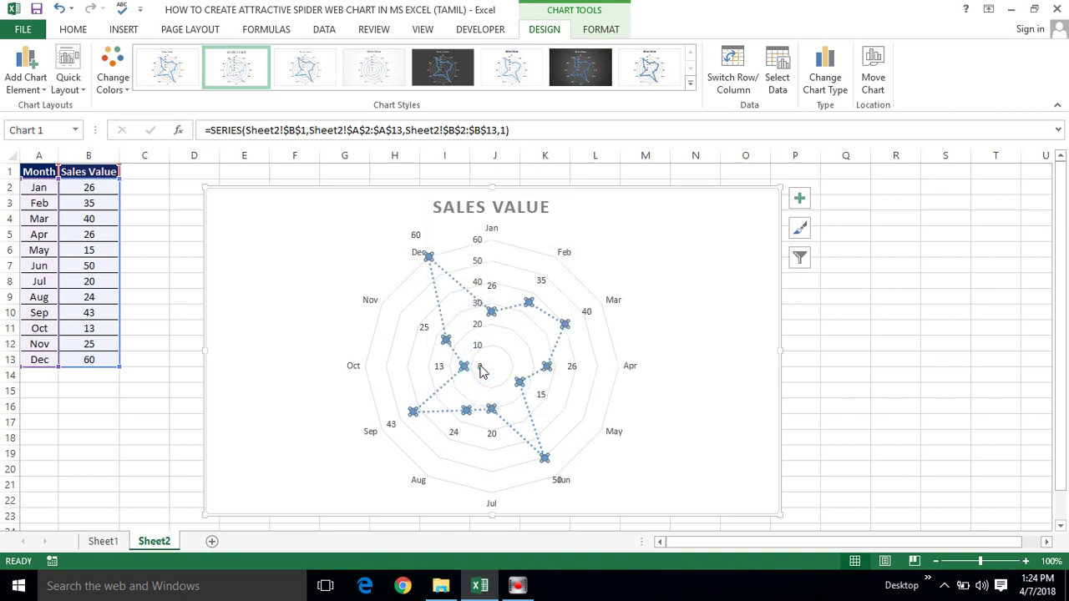
pyautogui.click(415, 235)
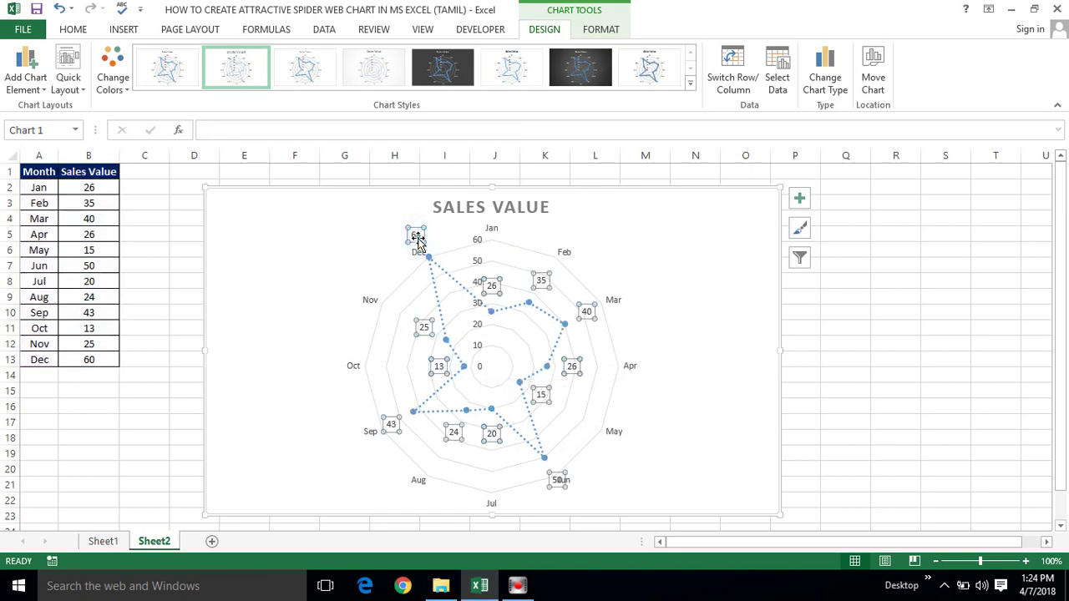
# Format the data labels as orange, bold, 10.5-point text.
pyautogui.click(74, 31)
pyautogui.click(275, 81)
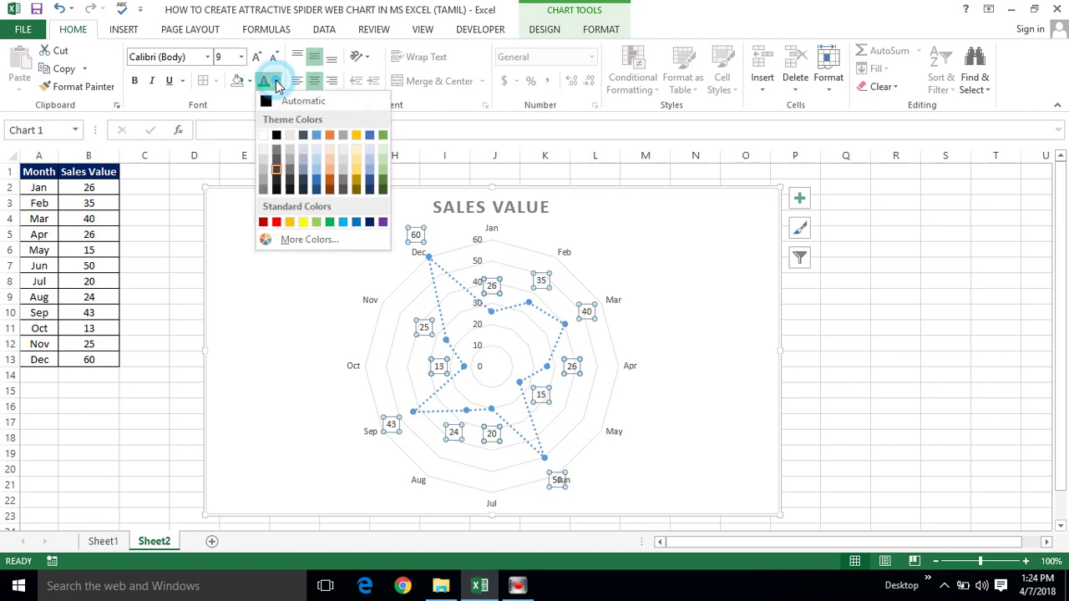
pyautogui.click(331, 135)
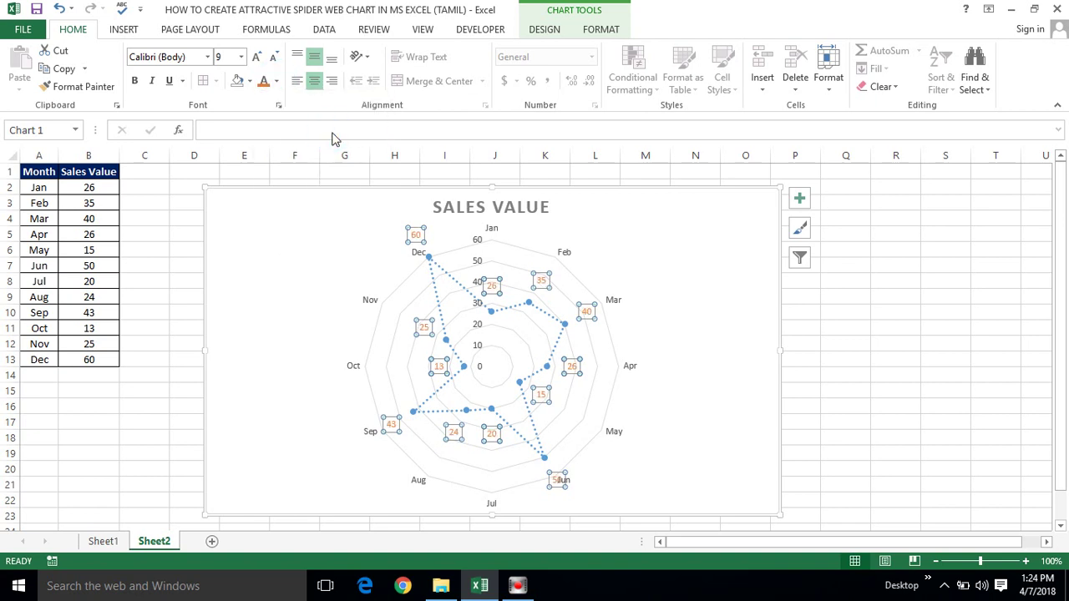
pyautogui.hotkey('ctrl', 'b')
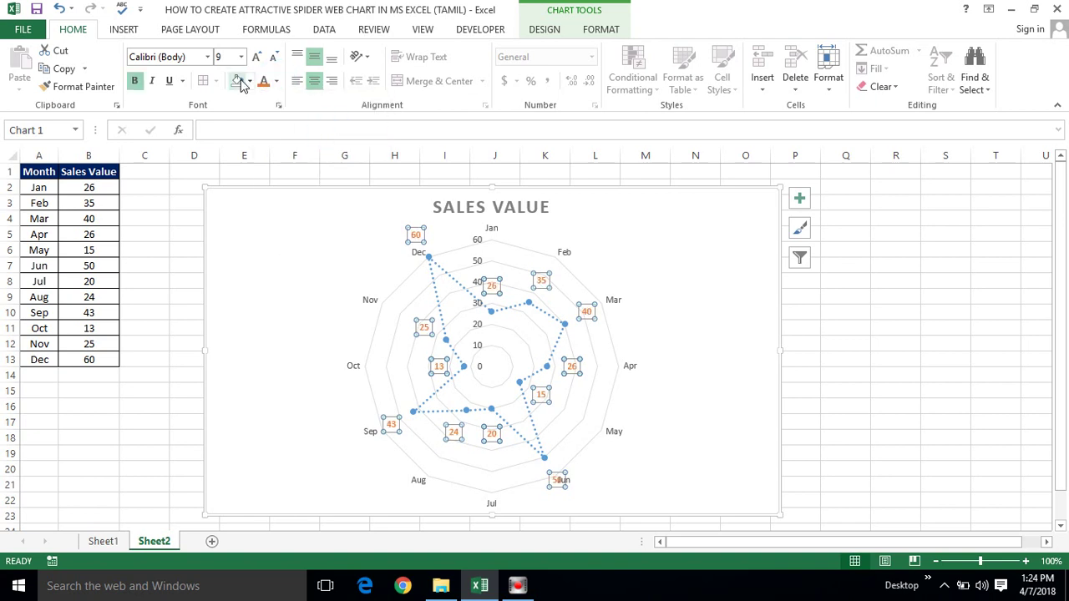
pyautogui.click(241, 57)
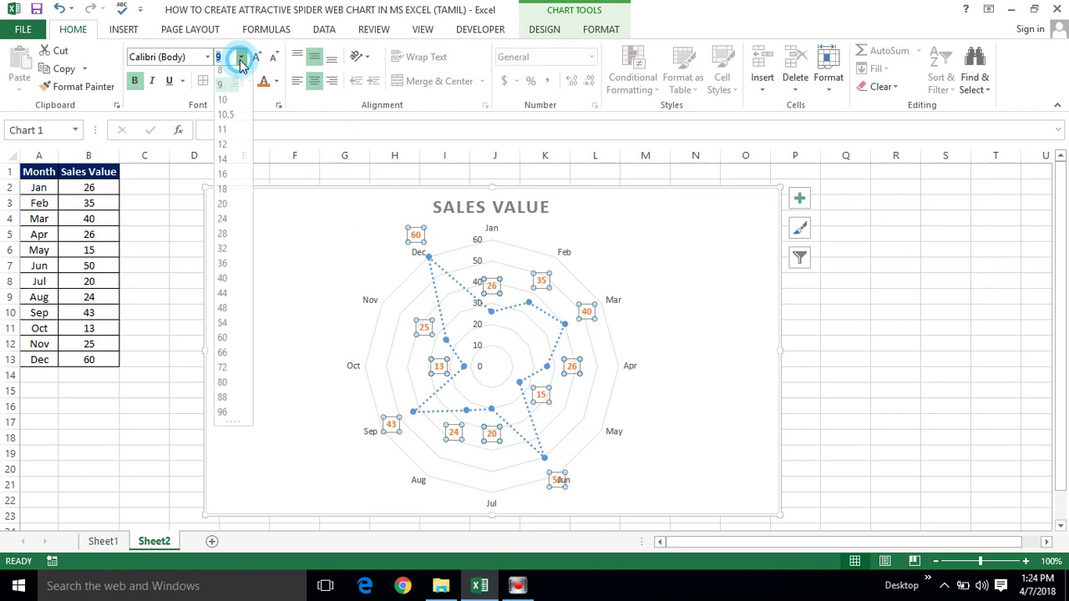
pyautogui.click(226, 119)
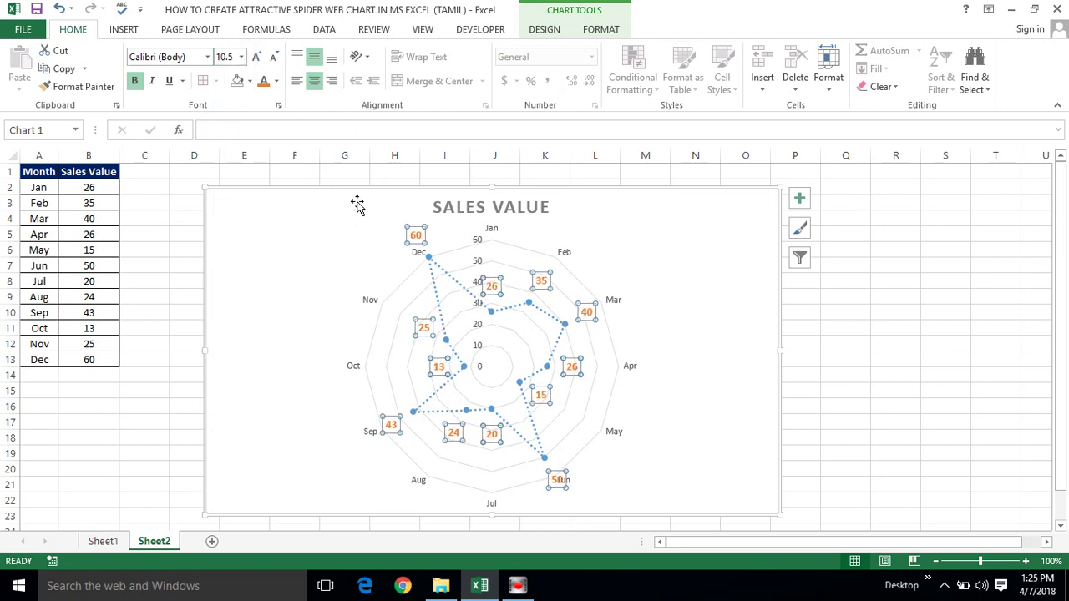
pyautogui.click(506, 331)
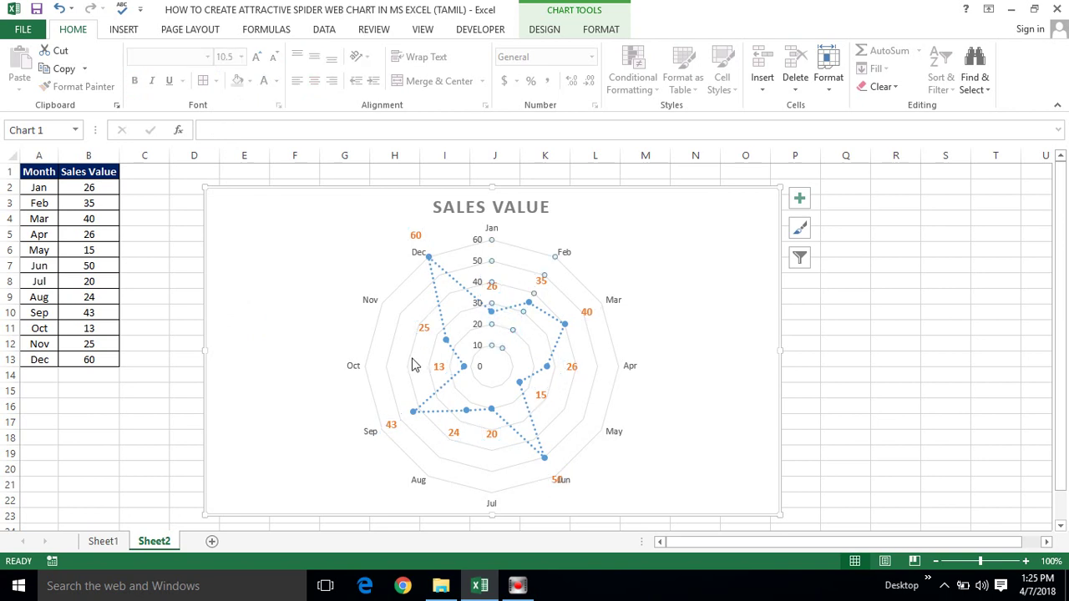
pyautogui.click(335, 399)
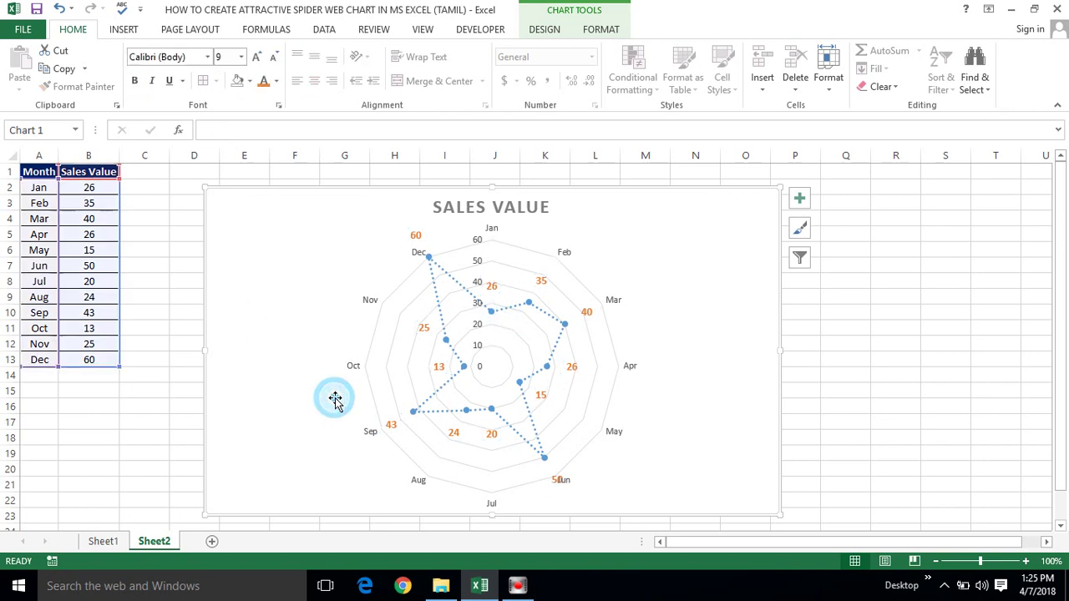
pyautogui.click(447, 347)
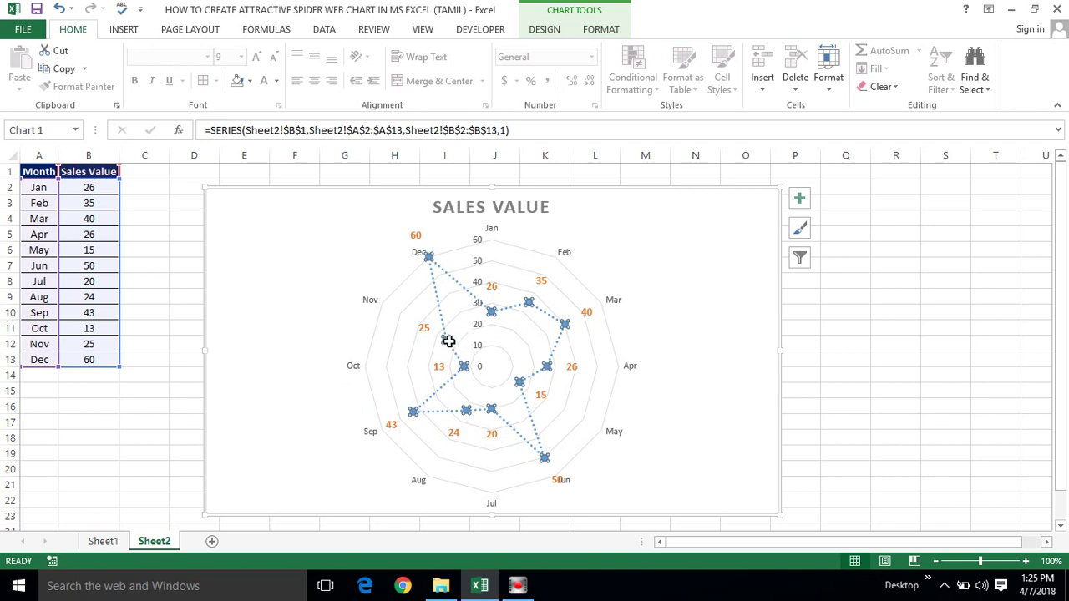
# Deselect the chart and bring up the Symbol dialog for empty cell B20.
pyautogui.moveTo(447, 341)
pyautogui.click(836, 324)
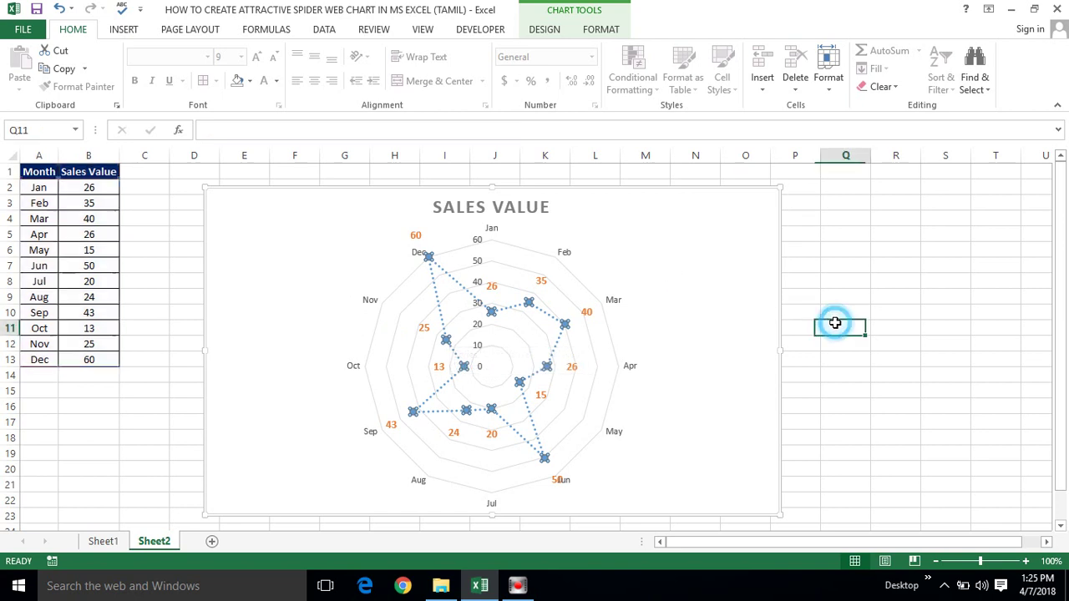
pyautogui.click(88, 464)
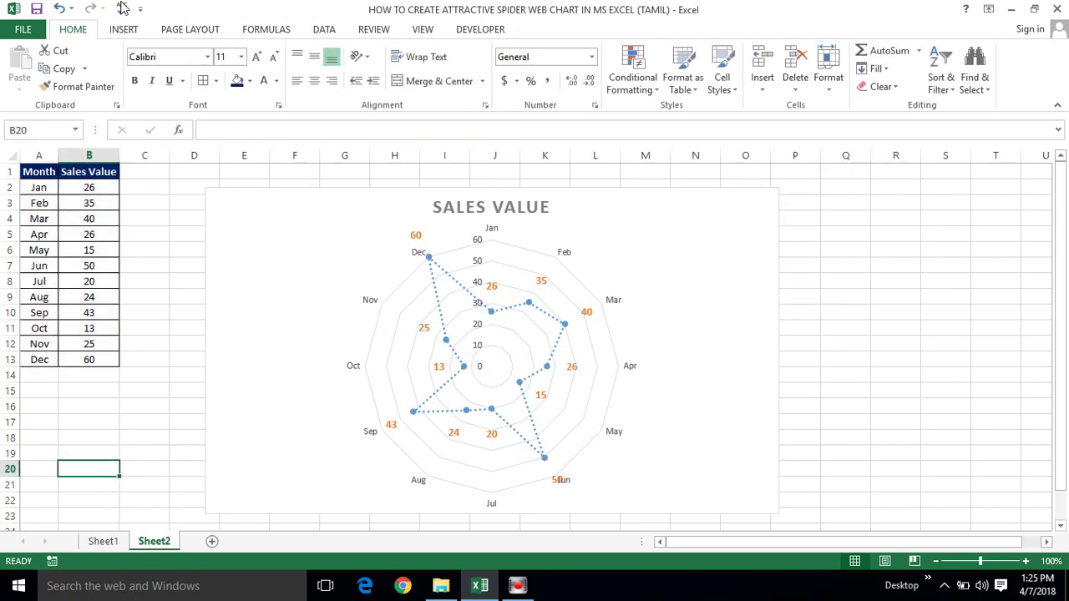
pyautogui.click(123, 31)
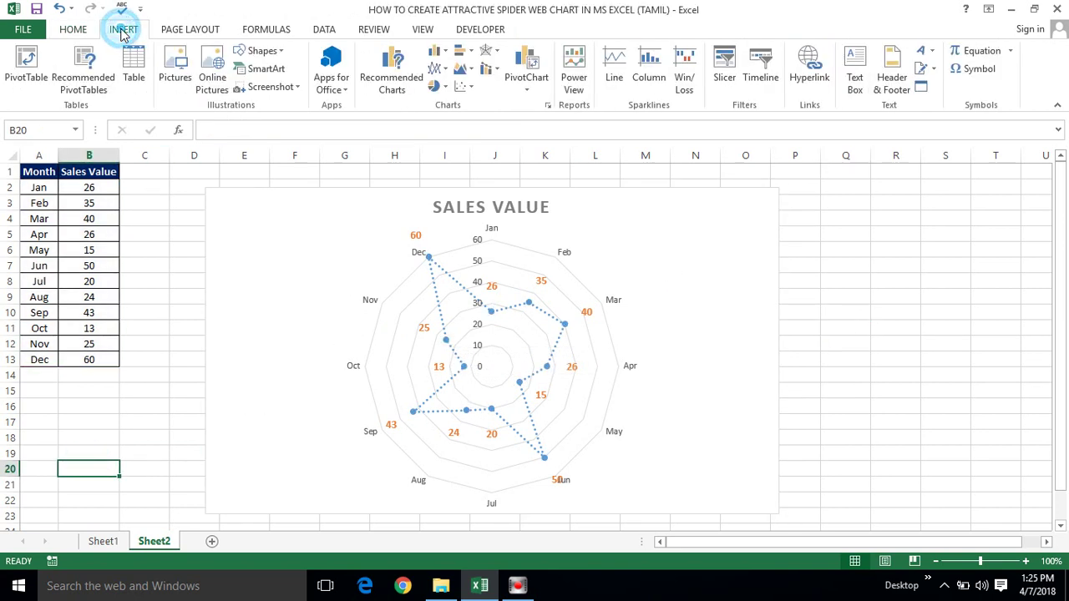
pyautogui.click(976, 72)
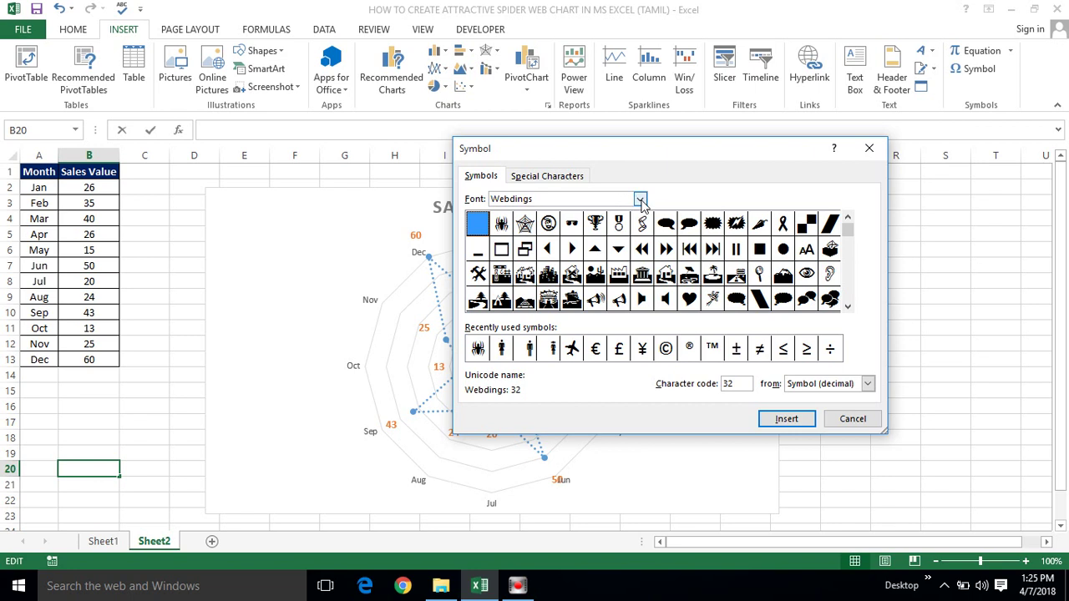
# Insert the Webdings spider symbol (character code 33) into B20, then close the dialog.
pyautogui.click(640, 202)
pyautogui.click(527, 280)
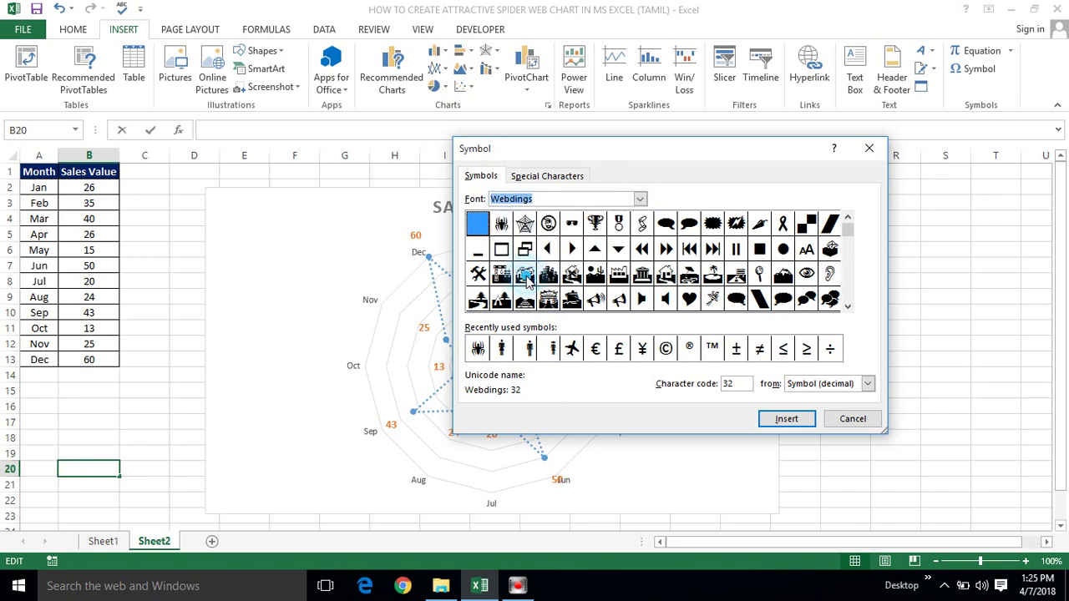
pyautogui.click(501, 223)
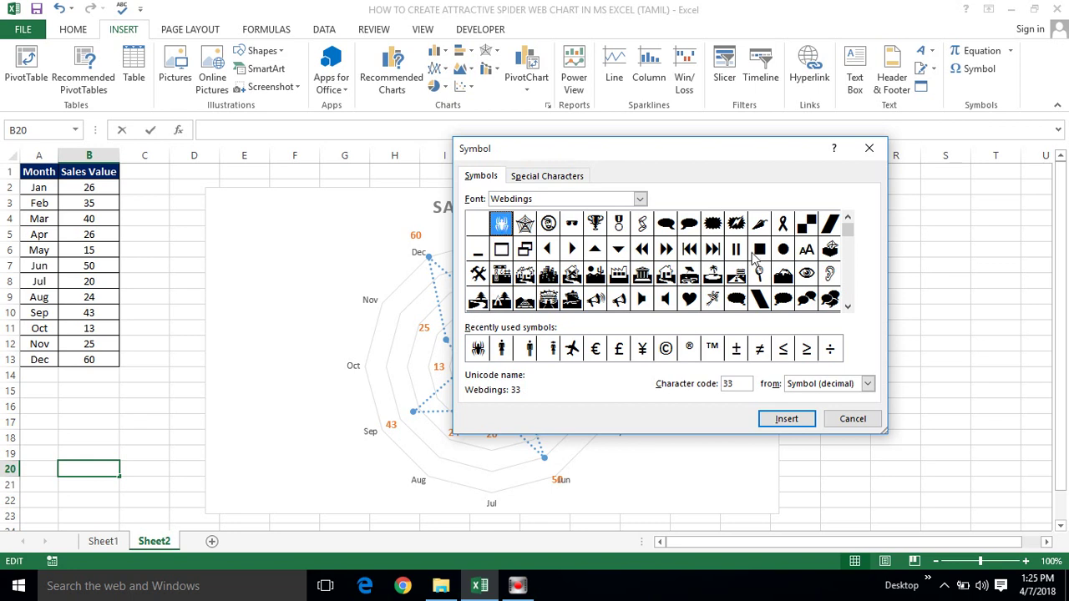
pyautogui.click(848, 305)
pyautogui.click(847, 305)
pyautogui.click(848, 305)
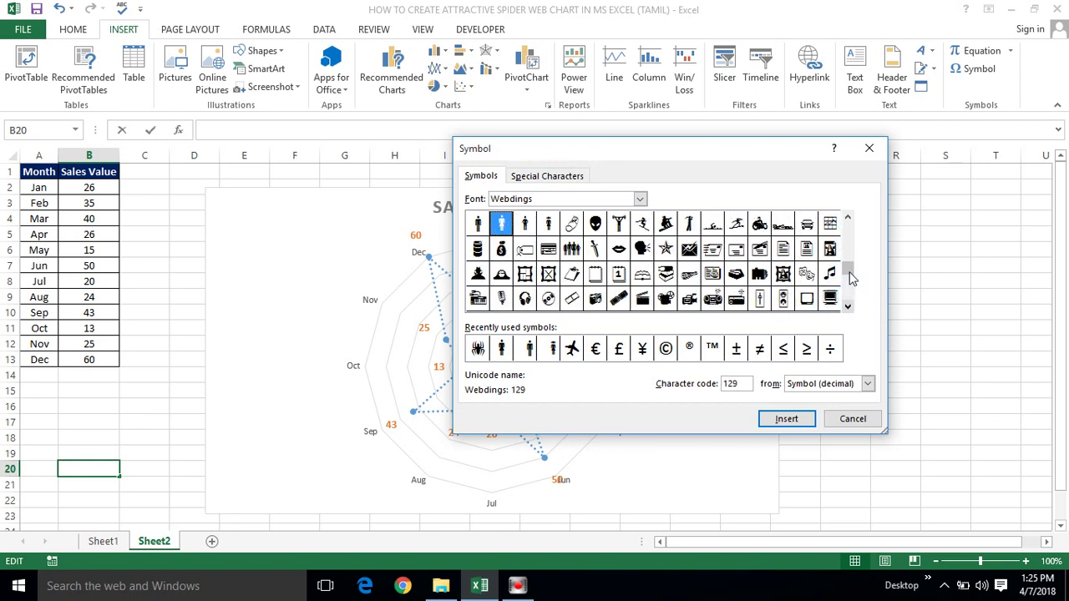
pyautogui.moveTo(849, 277); pyautogui.dragTo(850, 233)
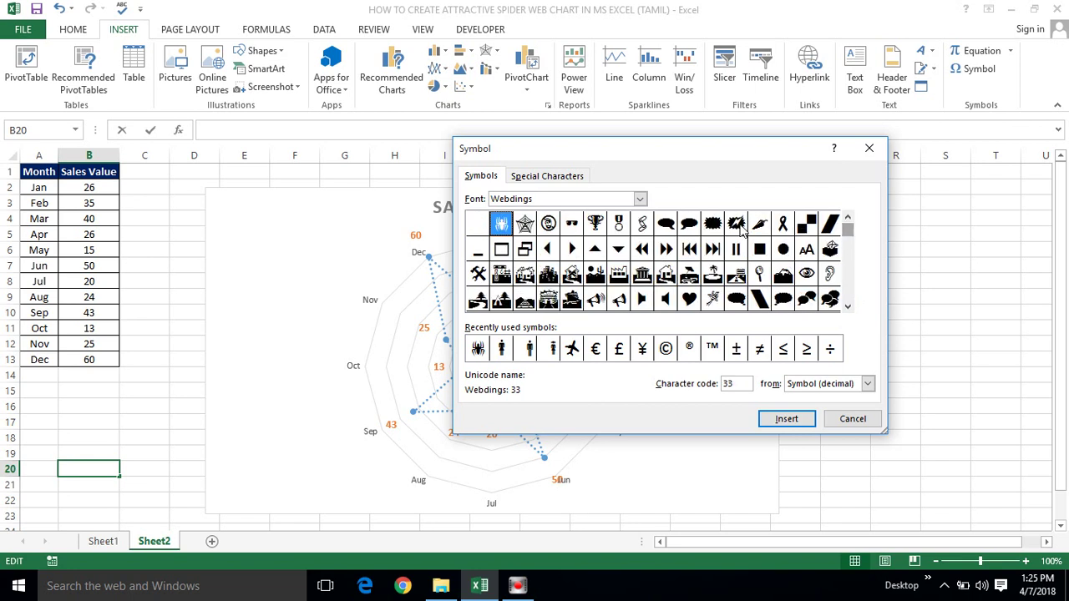
pyautogui.click(498, 227)
pyautogui.click(810, 418)
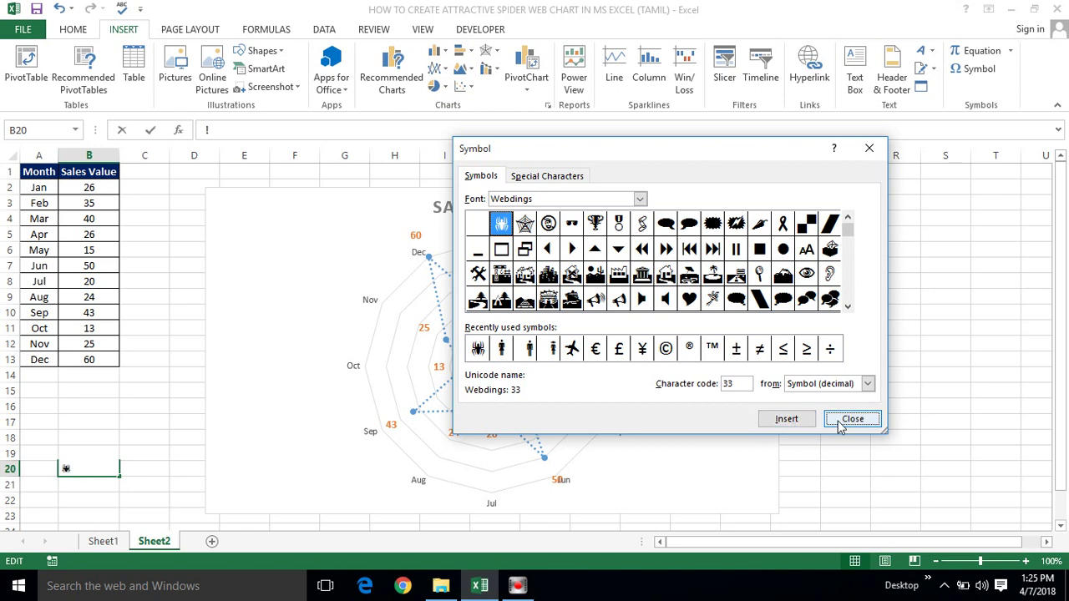
pyautogui.click(838, 420)
# Copy cell B20, paste it as a picture at Q4, and enlarge the spider picture.
pyautogui.click(143, 489)
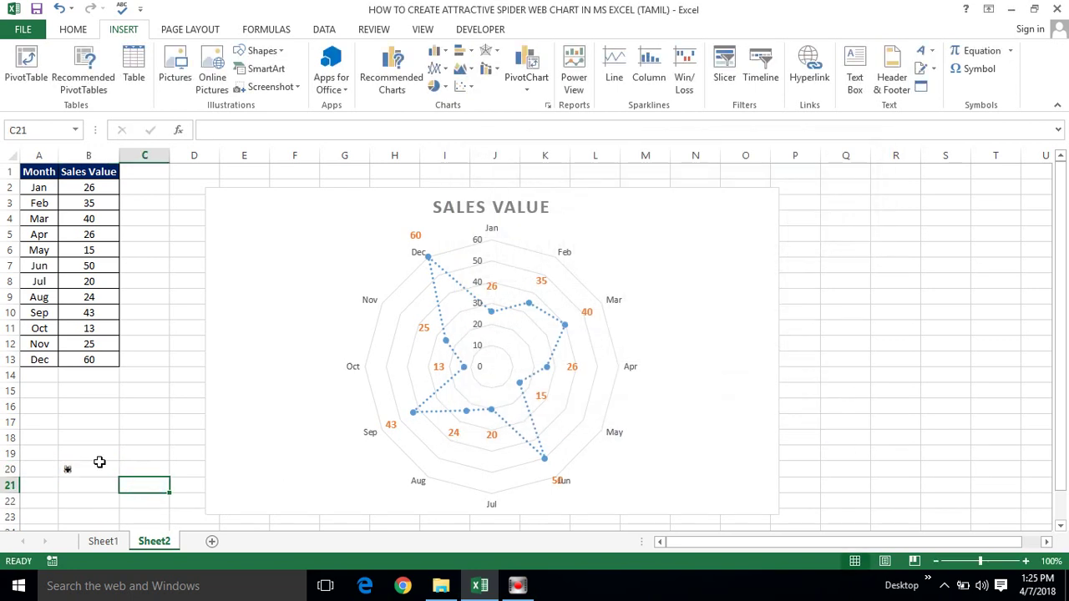
pyautogui.click(98, 469)
pyautogui.hotkey('ctrl', 'c')
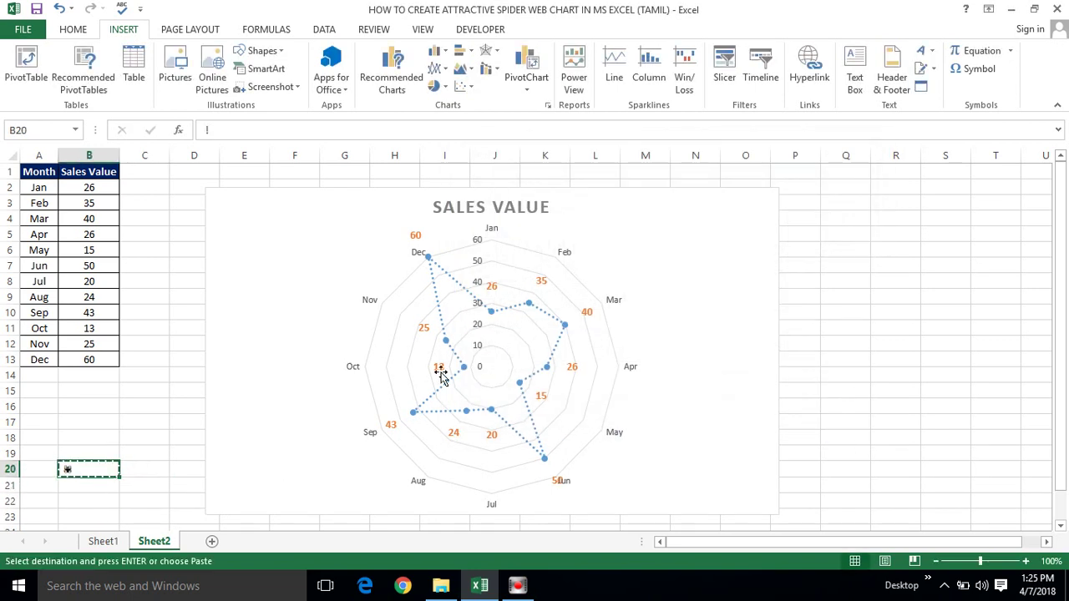
pyautogui.click(837, 216)
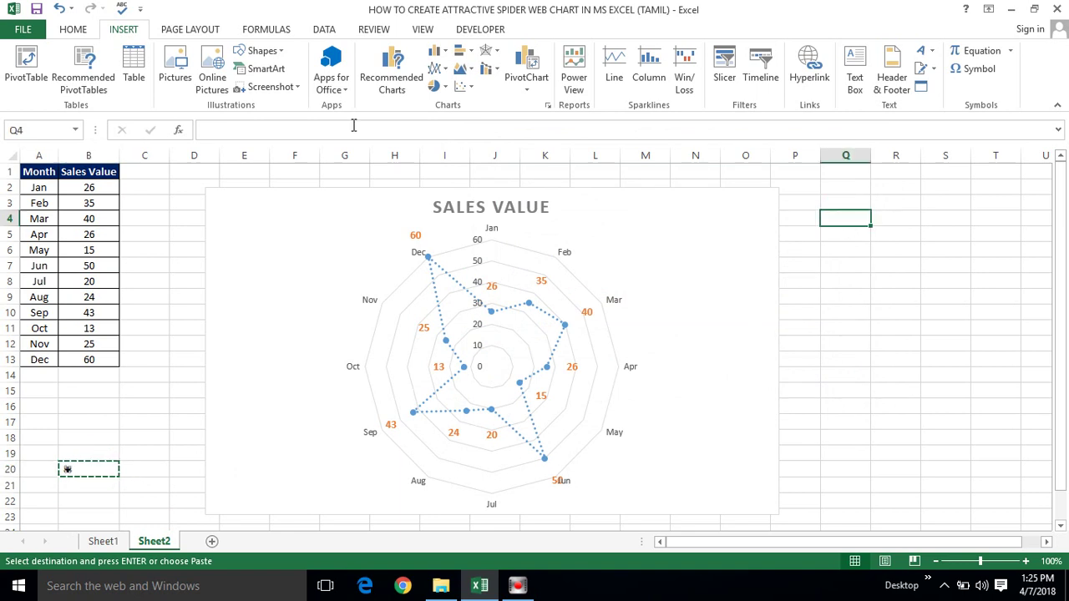
pyautogui.click(73, 29)
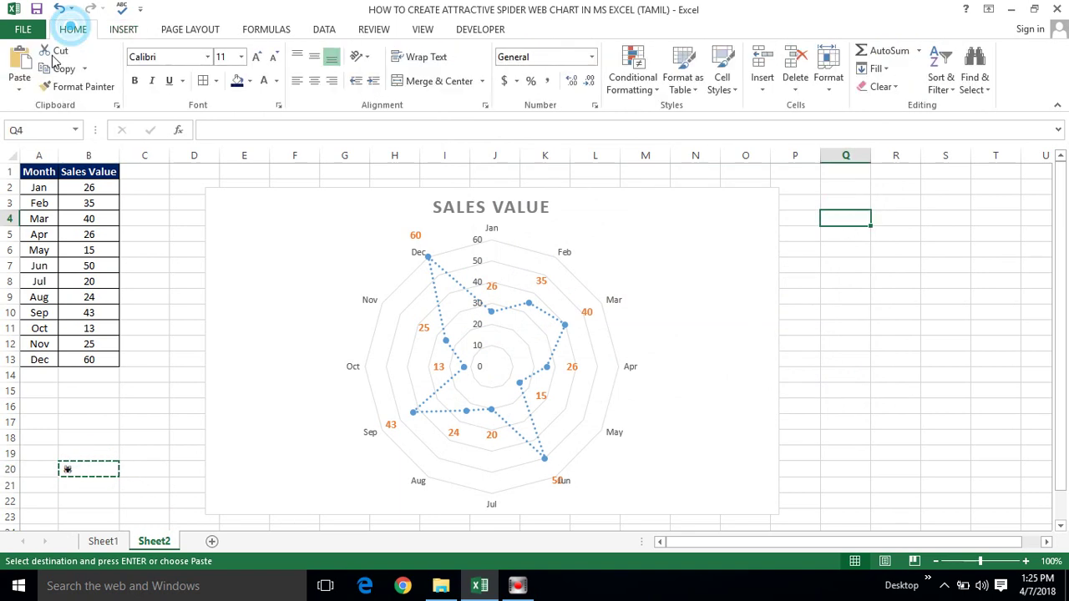
pyautogui.click(24, 92)
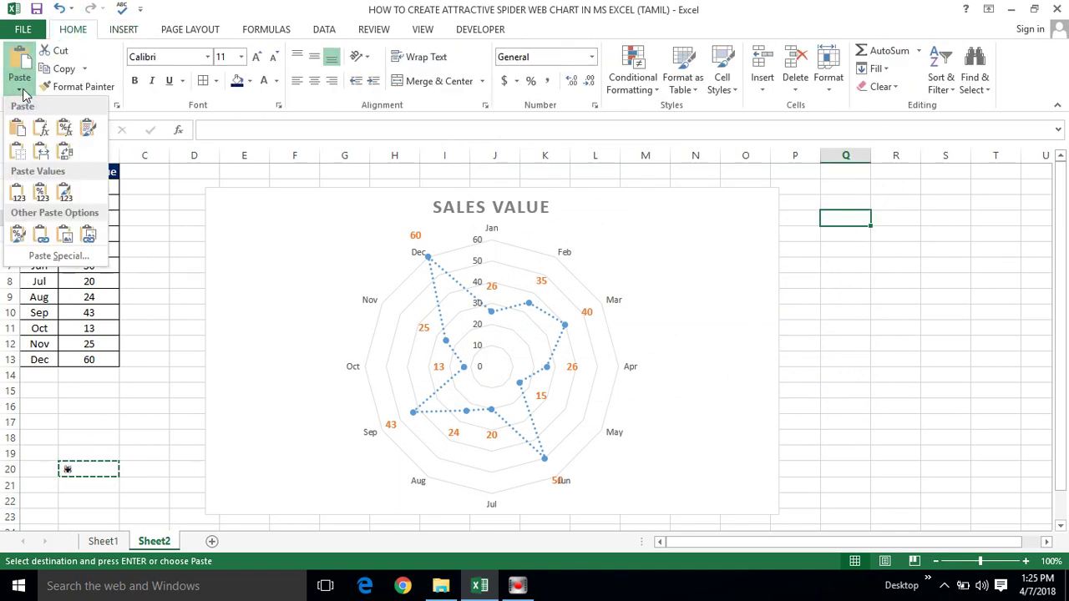
pyautogui.click(65, 236)
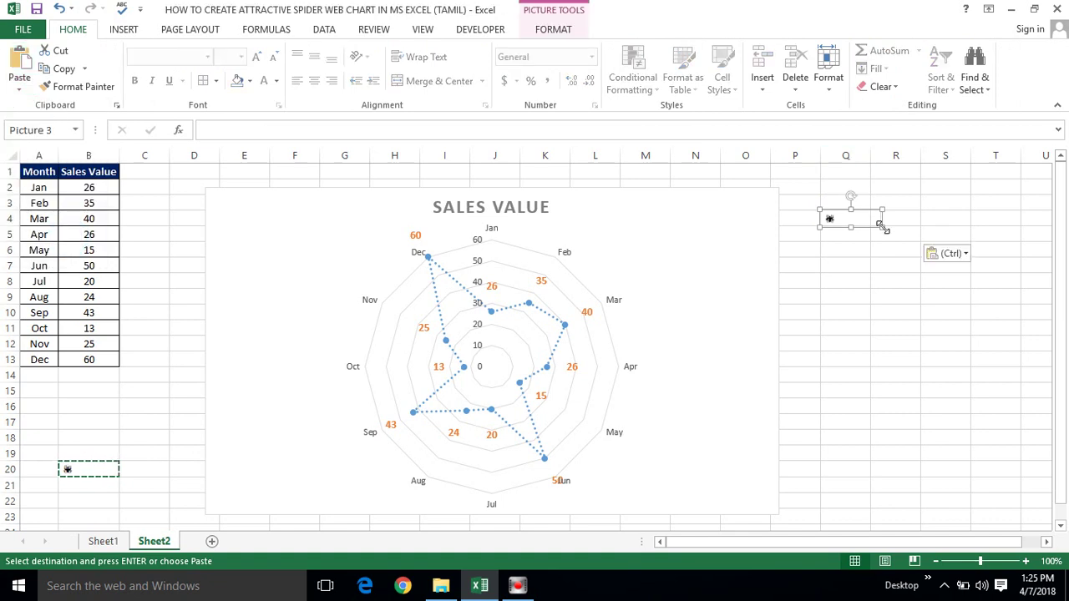
pyautogui.moveTo(881, 224)
pyautogui.mouseDown()
pyautogui.moveTo(955, 284)
pyautogui.moveTo(884, 266)
pyautogui.mouseUp()
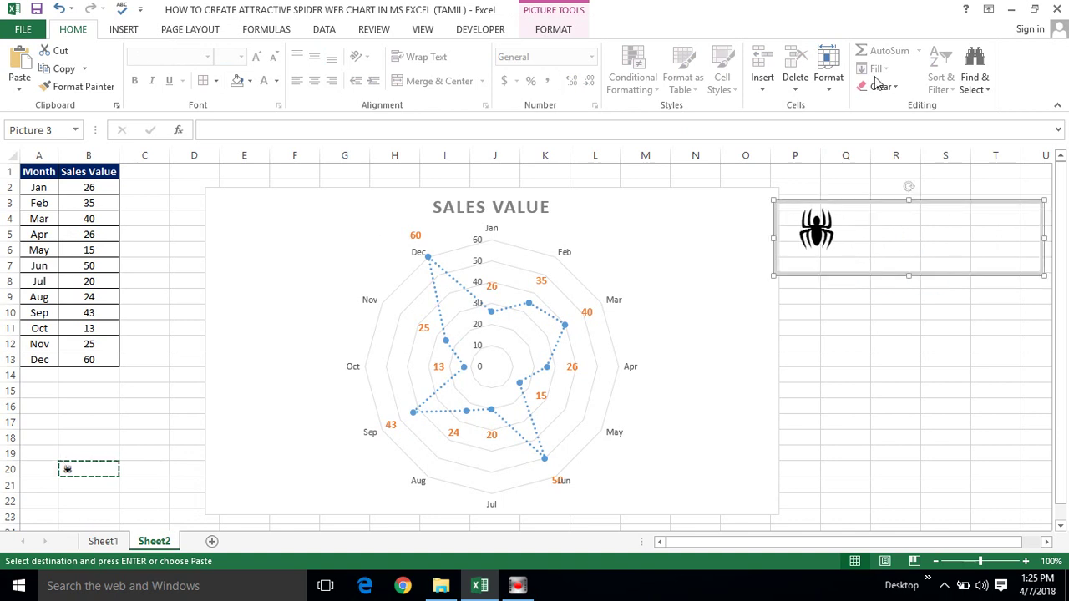
# Crop the empty right and bottom areas of the picture down to just the spider.
pyautogui.click(553, 31)
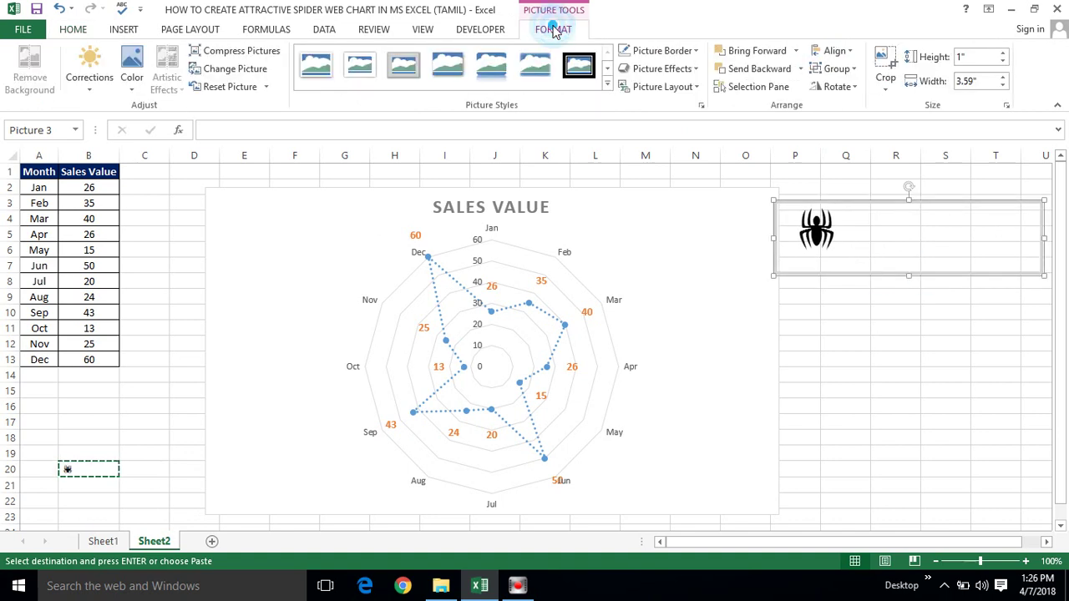
pyautogui.click(882, 65)
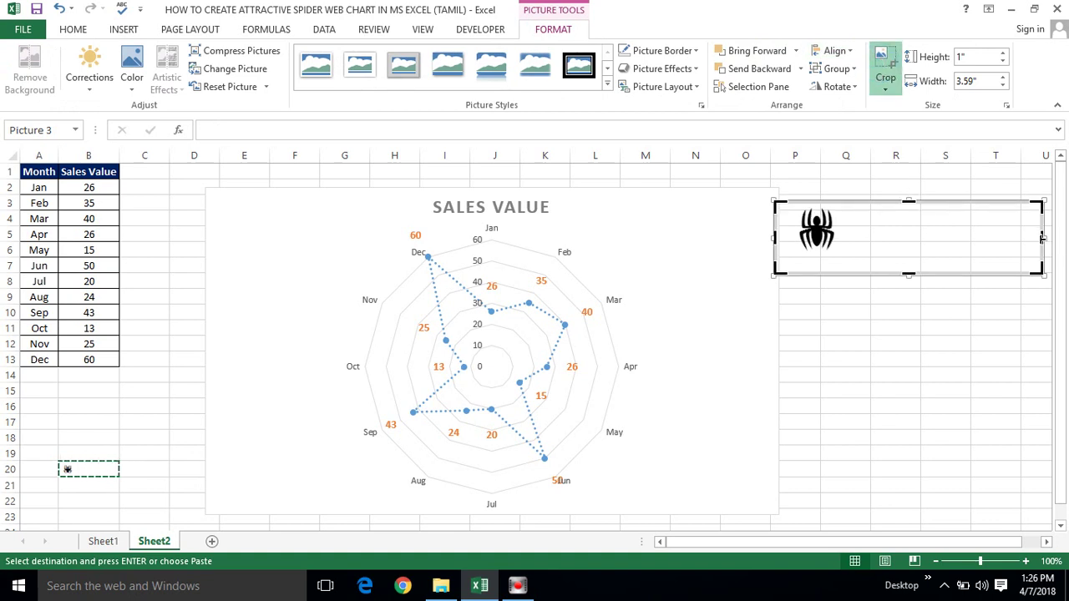
pyautogui.moveTo(1042, 238)
pyautogui.mouseDown()
pyautogui.moveTo(797, 230)
pyautogui.moveTo(816, 208)
pyautogui.mouseUp()
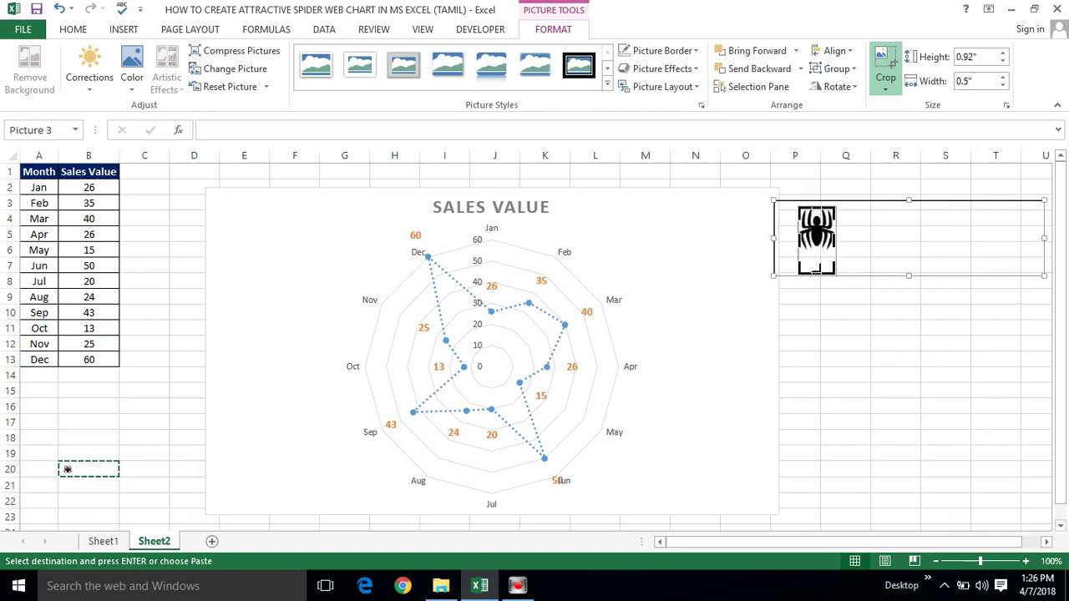
pyautogui.moveTo(818, 269); pyautogui.dragTo(817, 252)
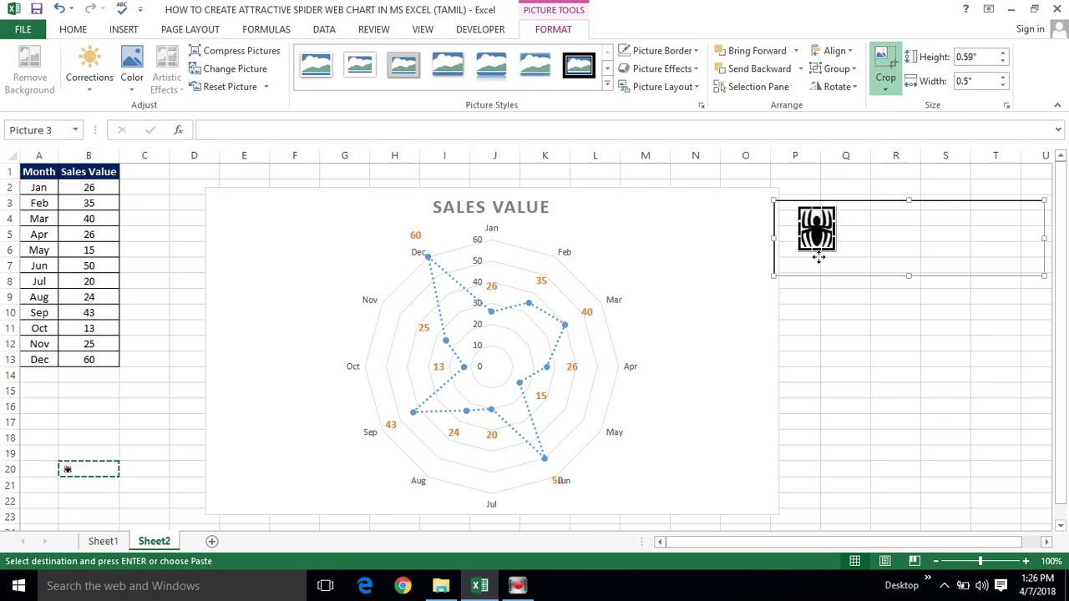
pyautogui.click(821, 320)
# Shrink the cropped spider picture to about 0.41" by 0.34" marker size.
pyautogui.click(817, 218)
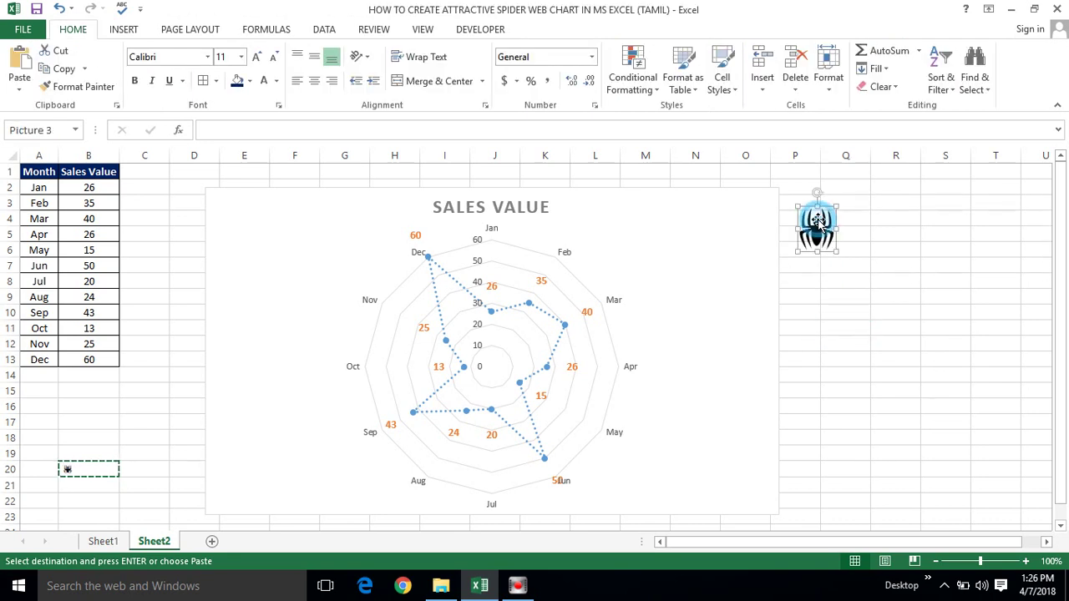
pyautogui.click(855, 237)
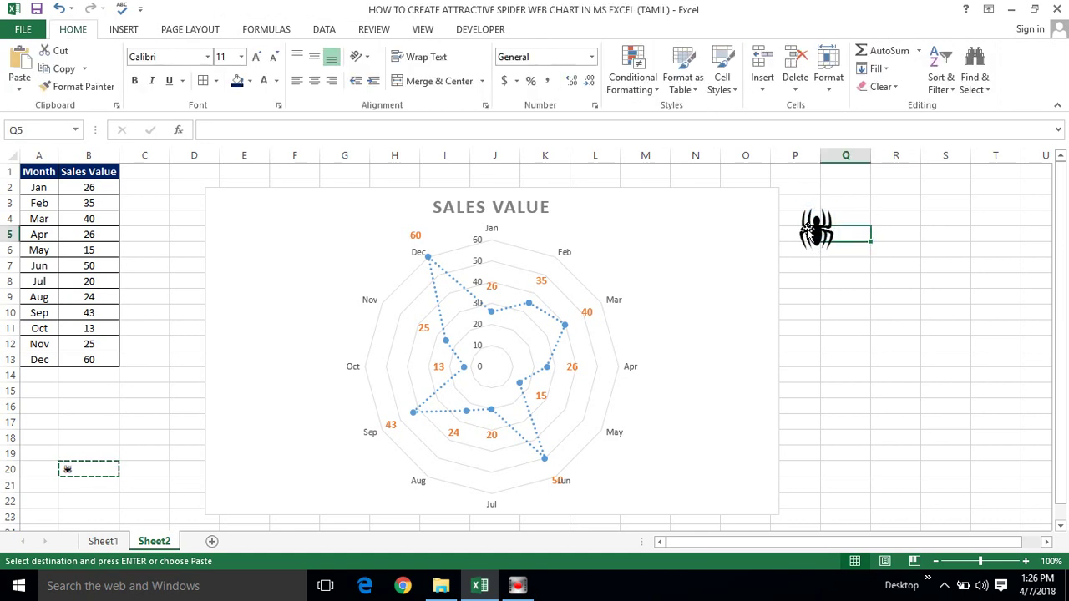
pyautogui.click(807, 226)
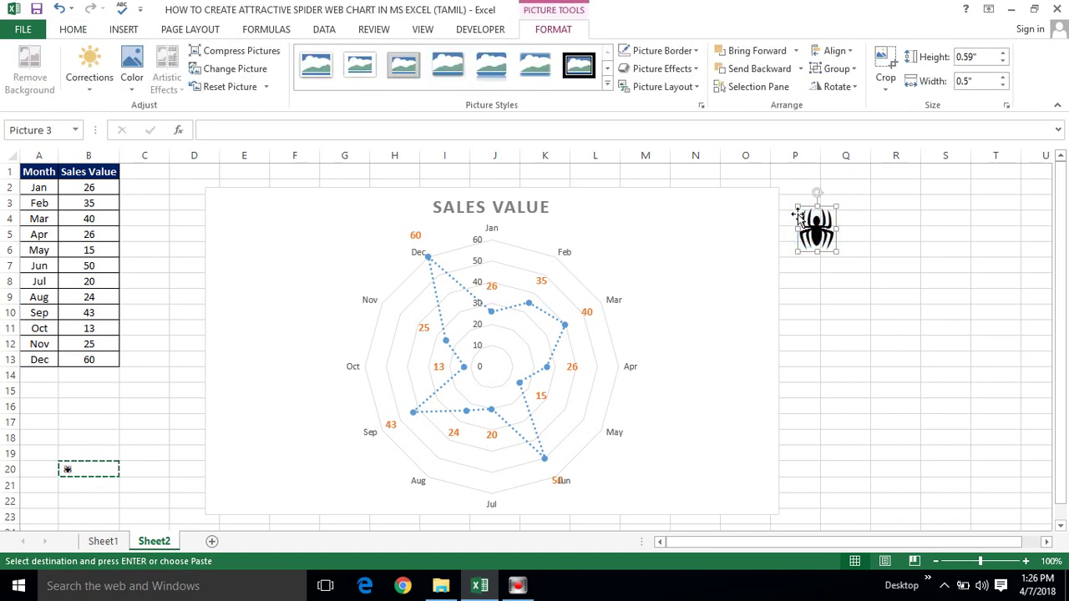
pyautogui.moveTo(795, 205)
pyautogui.mouseDown()
pyautogui.moveTo(815, 215)
pyautogui.moveTo(806, 218)
pyautogui.mouseUp()
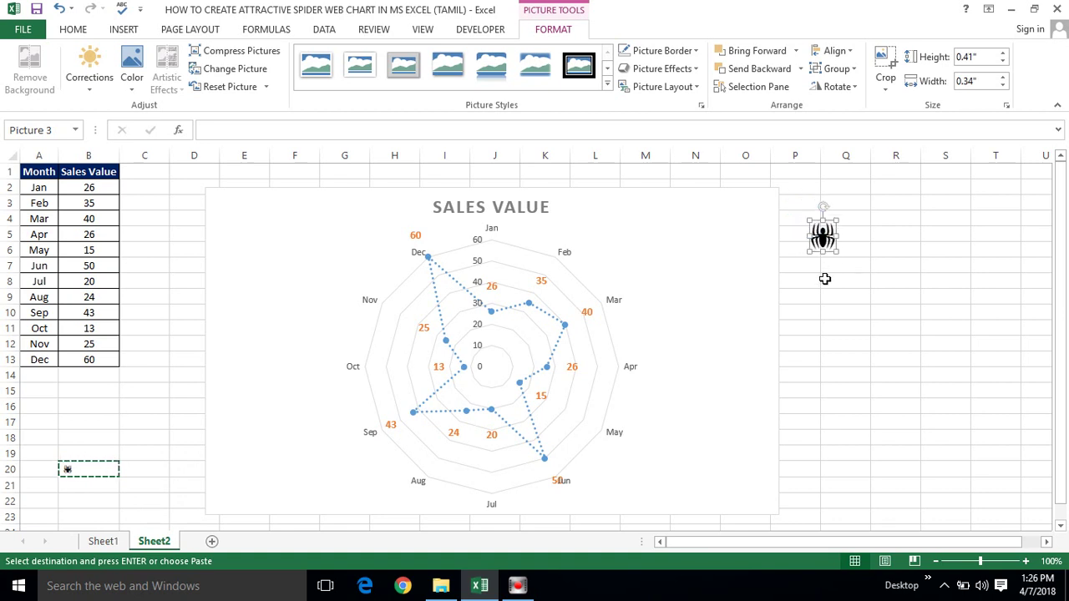
pyautogui.click(825, 276)
pyautogui.click(822, 241)
# Paste the copied spider picture onto the data series so every marker becomes a spider.
pyautogui.press('Escape')
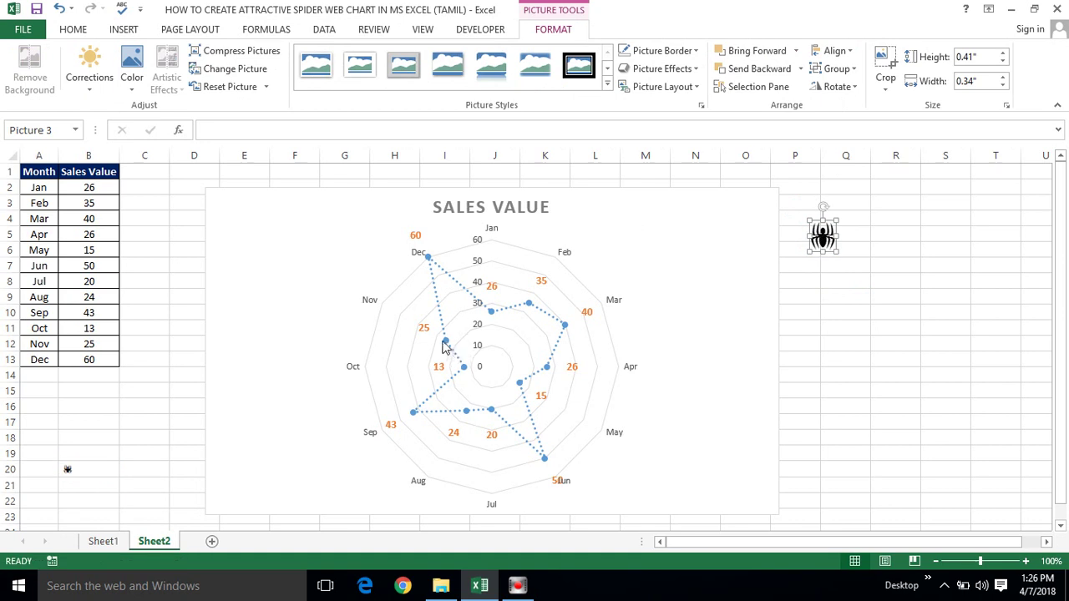
pyautogui.click(446, 342)
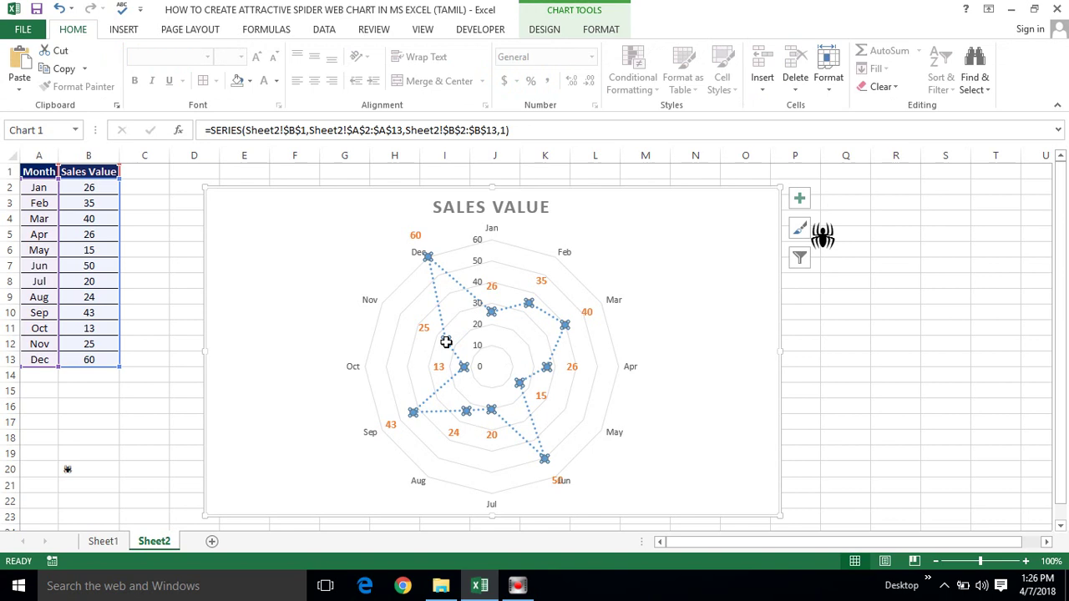
pyautogui.hotkey('ctrl', 'v')
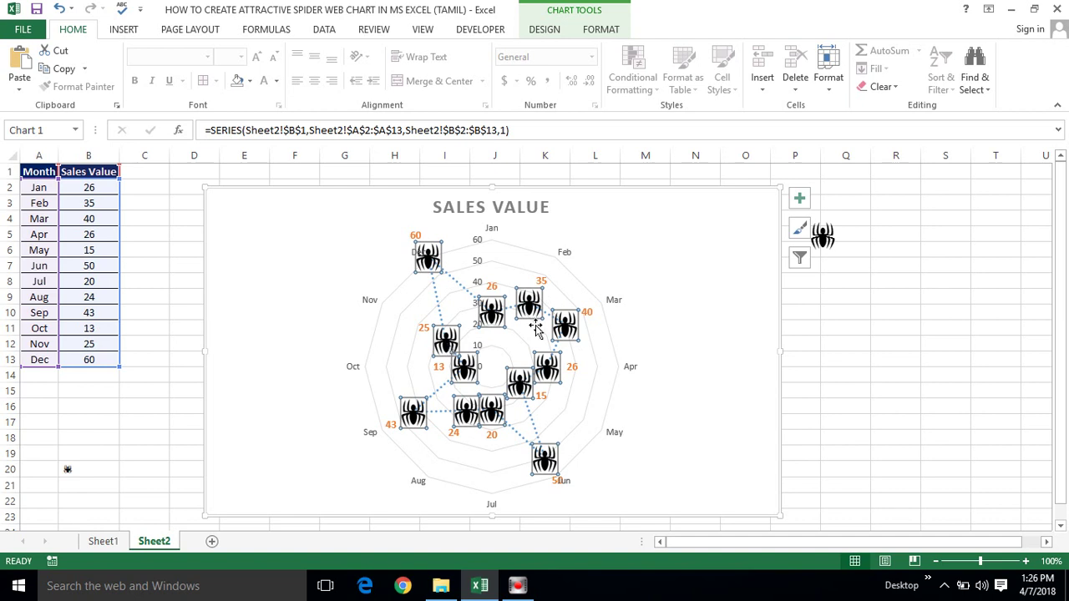
# Make the spider picture beside the chart slightly smaller, then select the Dec data point.
pyautogui.click(833, 289)
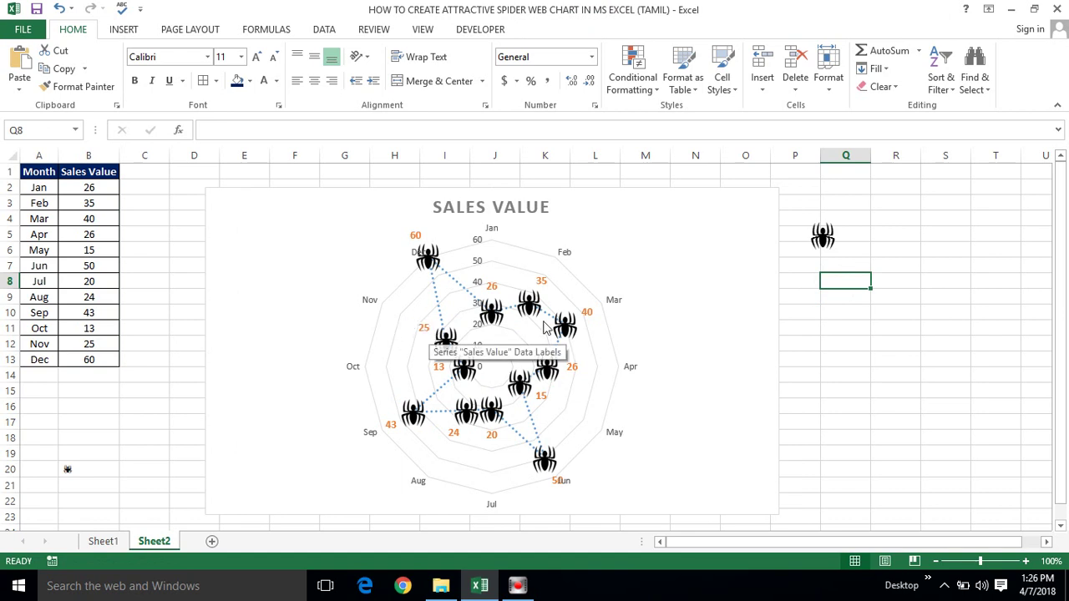
pyautogui.click(816, 246)
pyautogui.moveTo(837, 252); pyautogui.dragTo(831, 244)
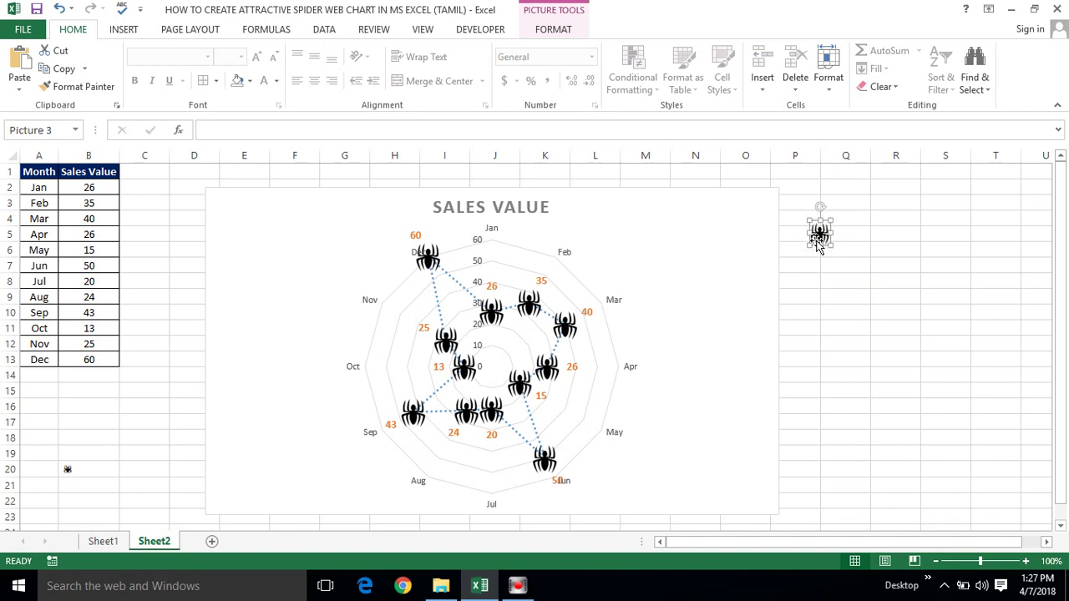
pyautogui.click(429, 263)
pyautogui.click(427, 261)
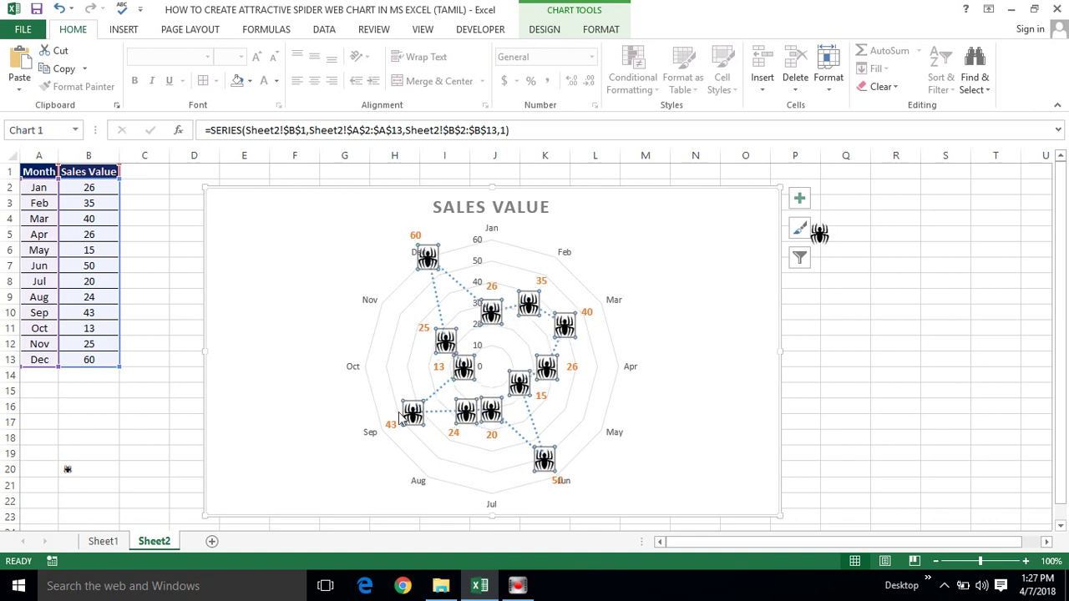
# Stretch the radar chart's left, right, top and bottom edges outward to enlarge it beside the table.
pyautogui.moveTo(205, 351); pyautogui.dragTo(136, 344)
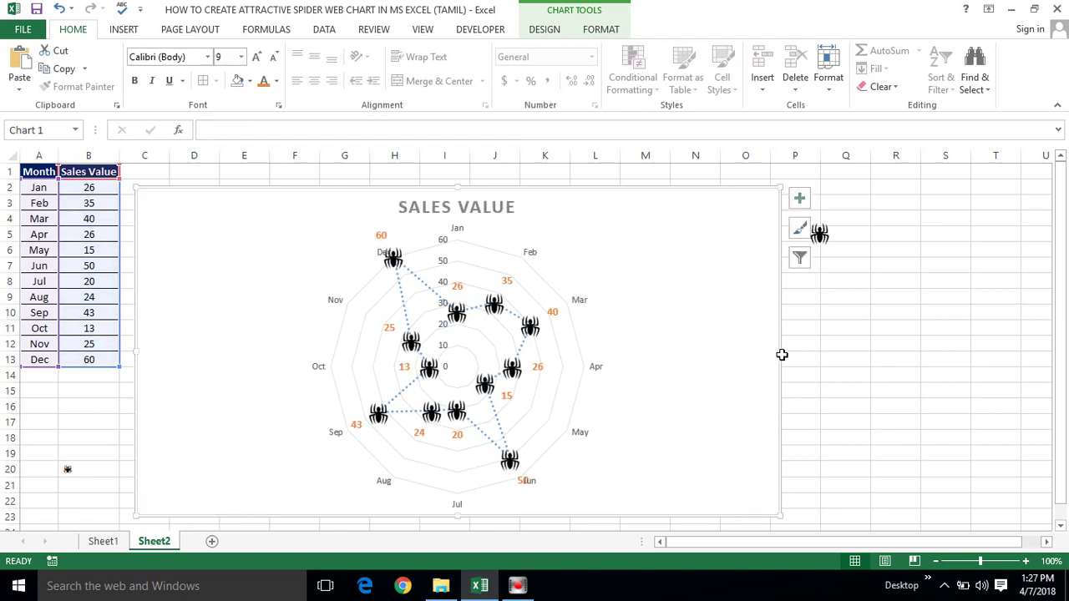
pyautogui.moveTo(782, 353); pyautogui.dragTo(879, 349)
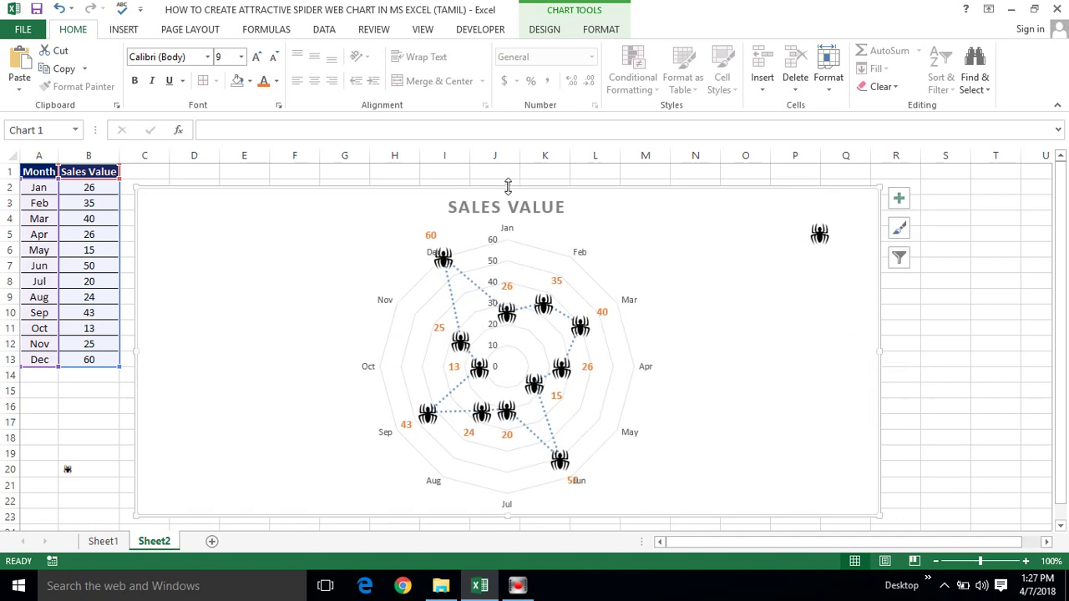
pyautogui.moveTo(508, 186); pyautogui.dragTo(508, 171)
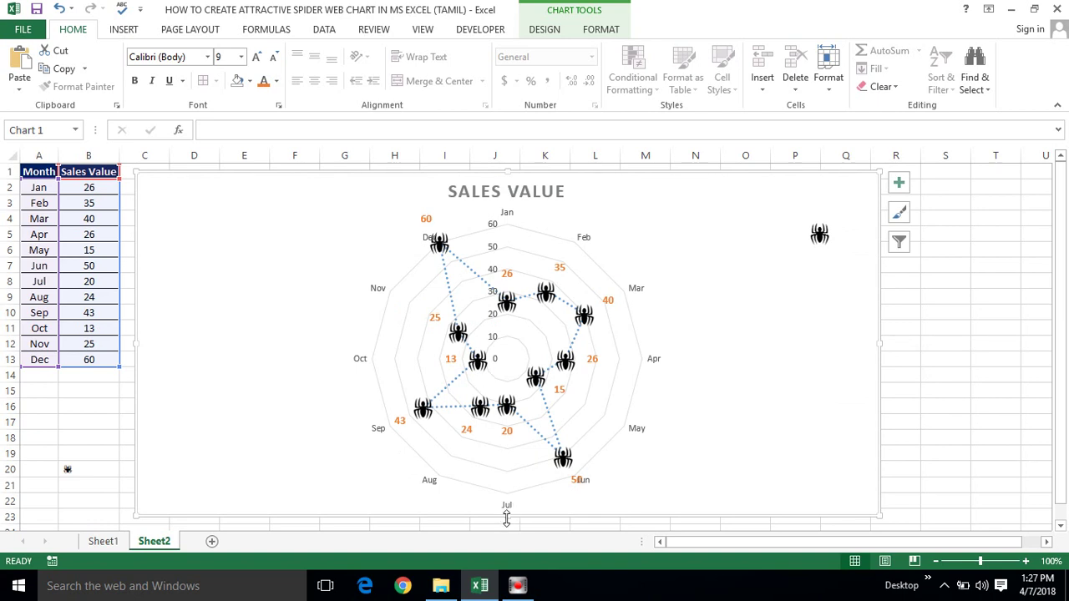
pyautogui.moveTo(506, 519); pyautogui.dragTo(505, 439)
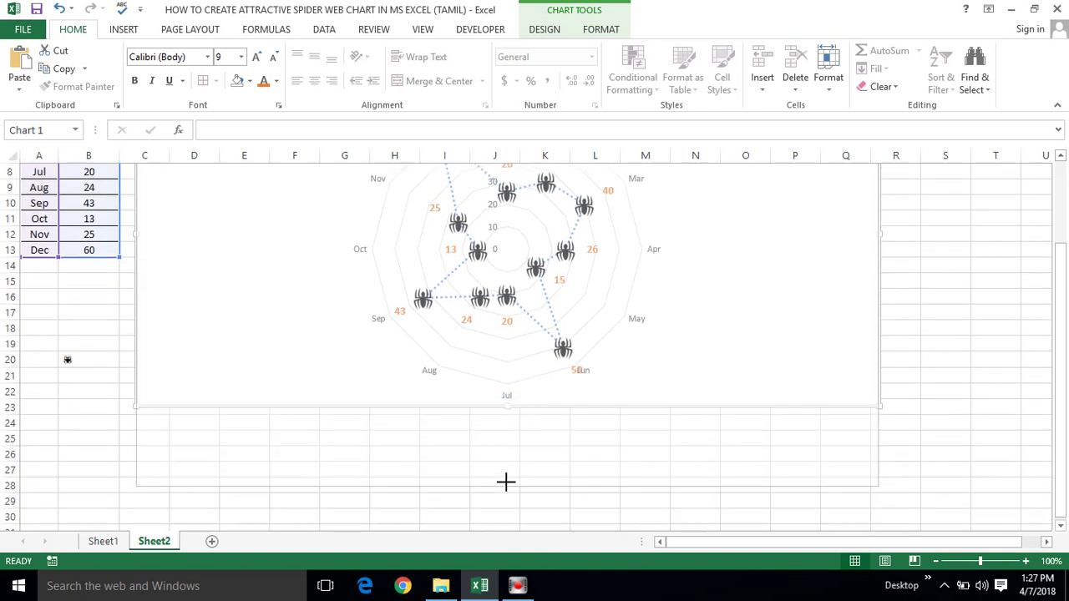
pyautogui.moveTo(505, 439); pyautogui.dragTo(506, 428)
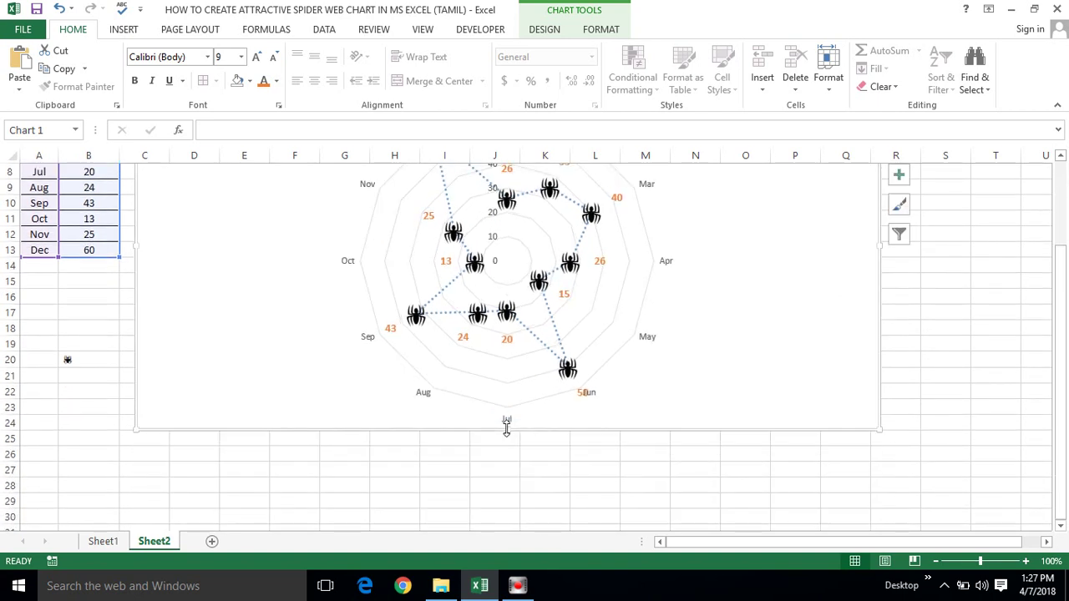
pyautogui.moveTo(1058, 430); pyautogui.dragTo(1050, 352)
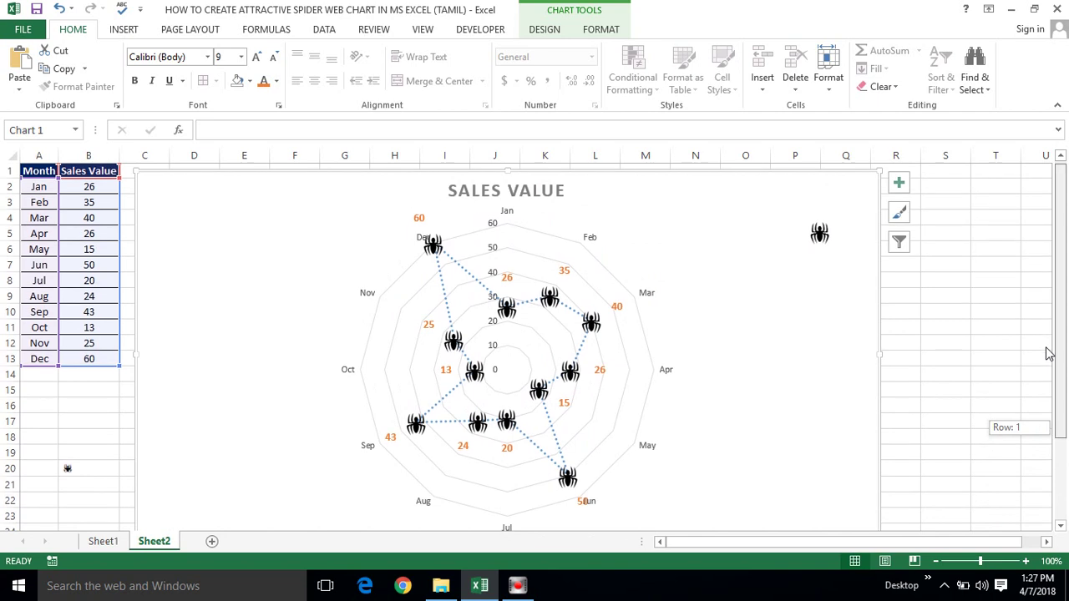
pyautogui.moveTo(1050, 352); pyautogui.dragTo(1049, 334)
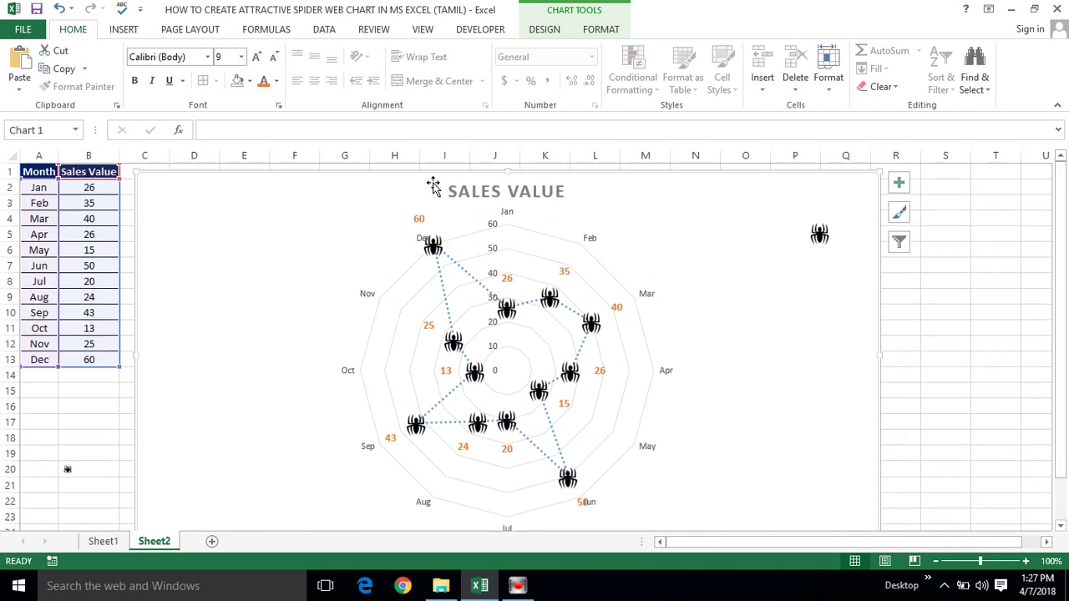
pyautogui.moveTo(432, 183); pyautogui.dragTo(433, 179)
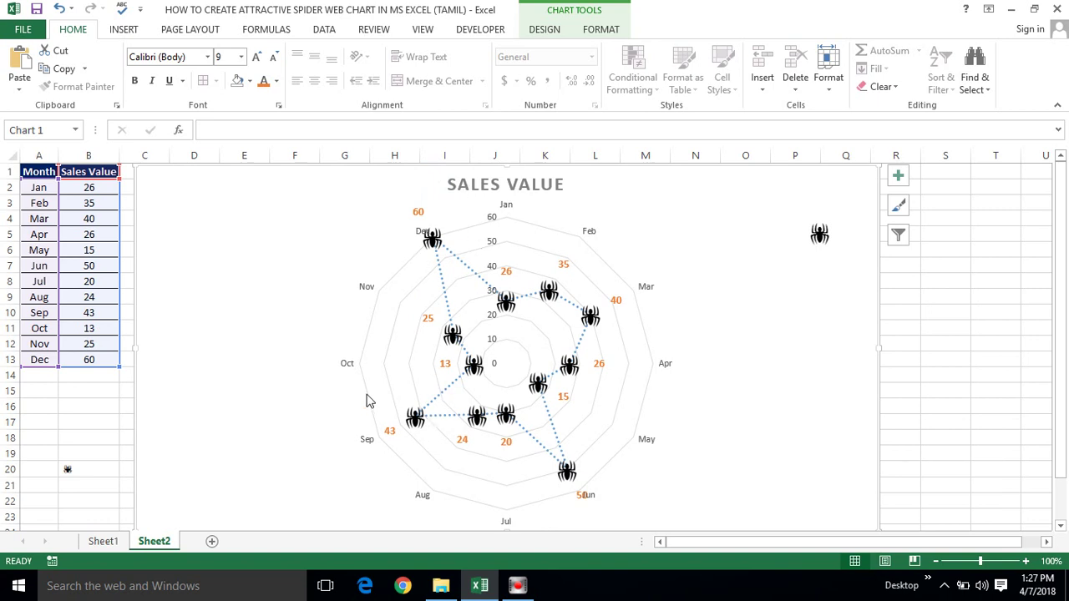
# Format the radar chart's major gridlines as solid lines with a thicker width.
pyautogui.click(392, 347)
pyautogui.click(366, 327)
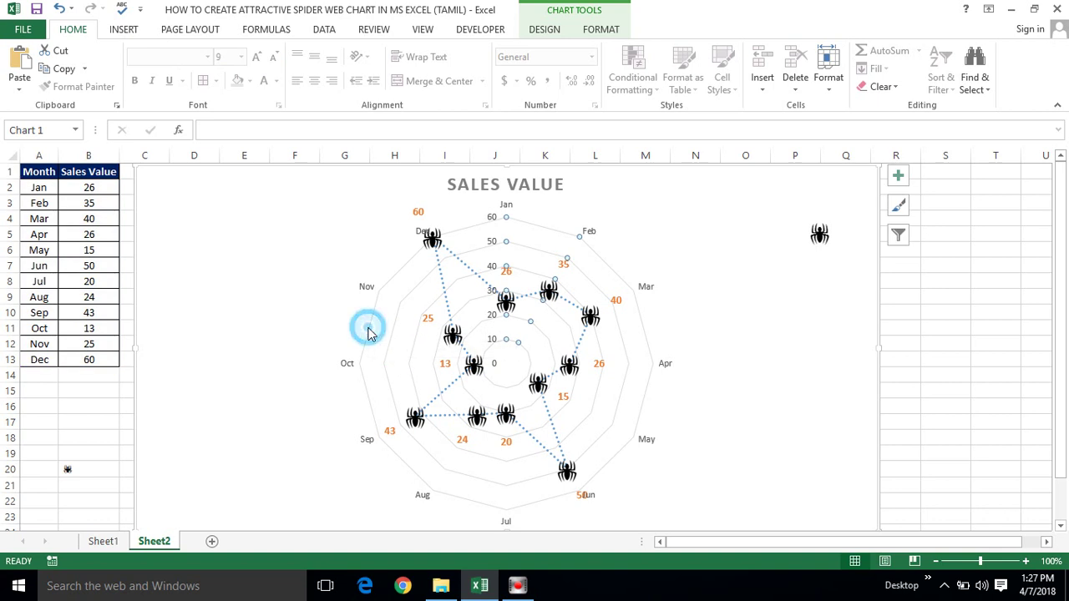
pyautogui.click(353, 323)
pyautogui.click(371, 329)
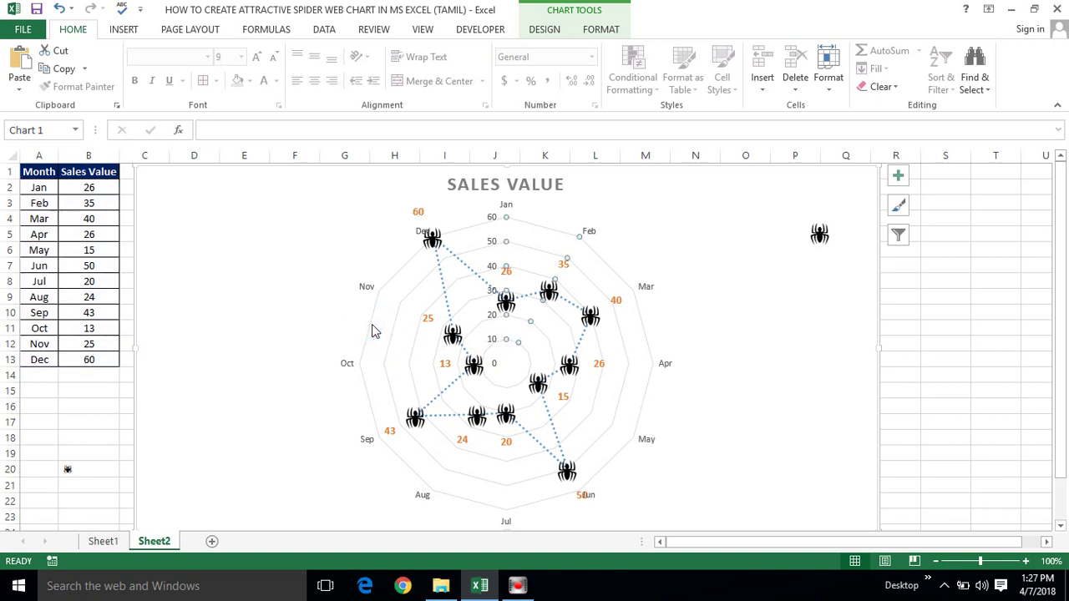
pyautogui.rightClick(370, 329)
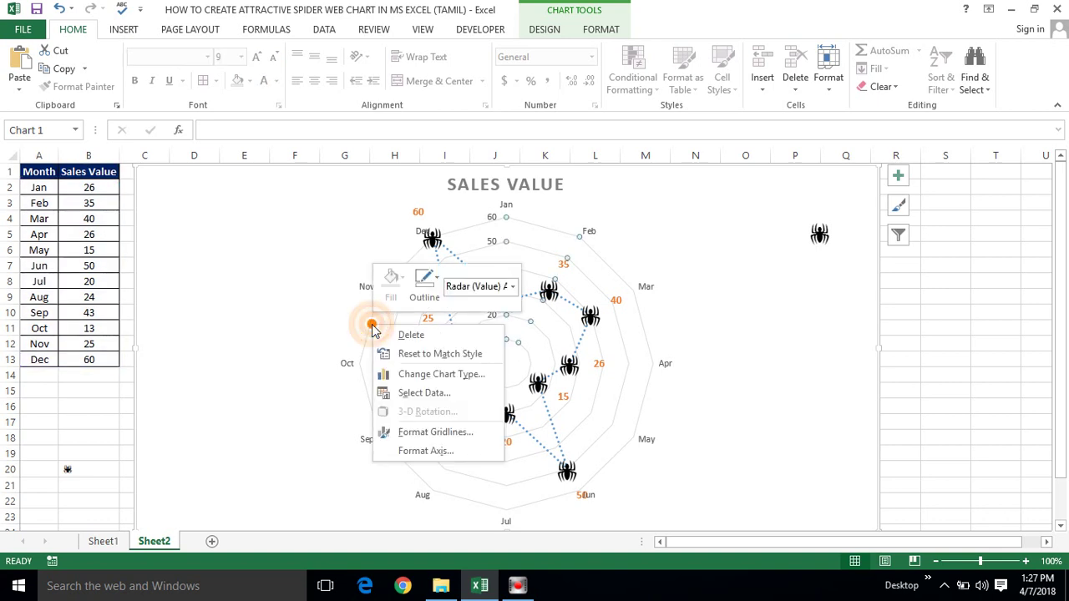
pyautogui.click(418, 434)
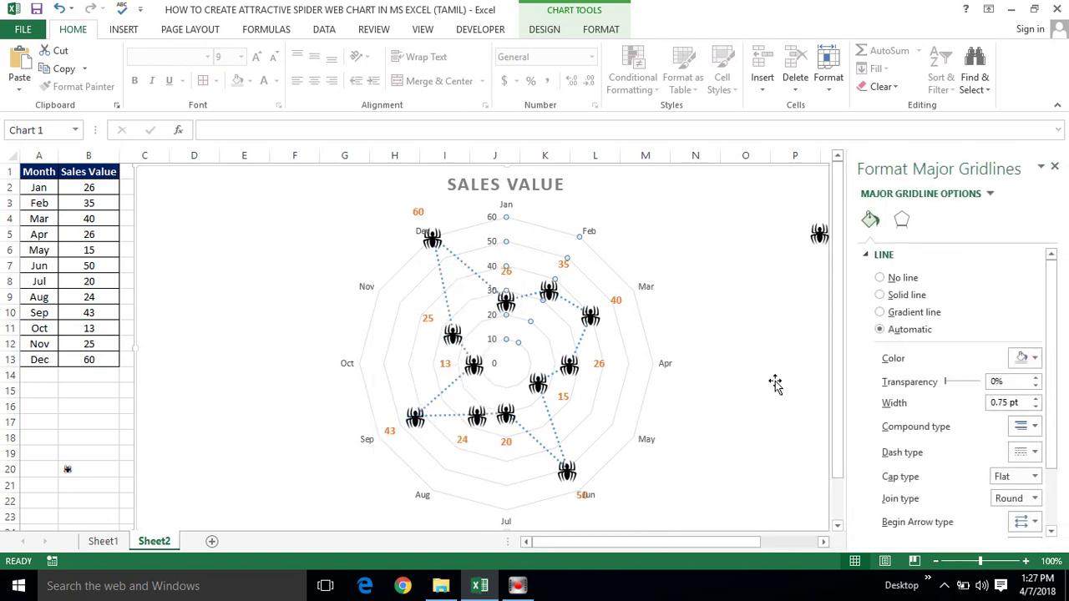
pyautogui.tripleClick(1021, 403)
pyautogui.write('0.7')
pyautogui.write('5')
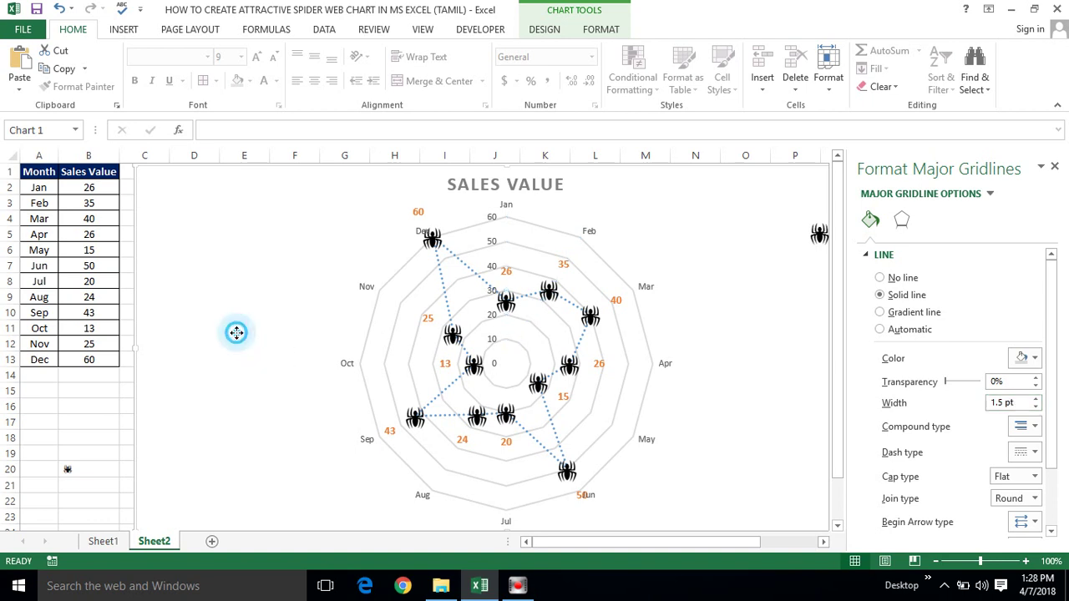
pyautogui.click(236, 331)
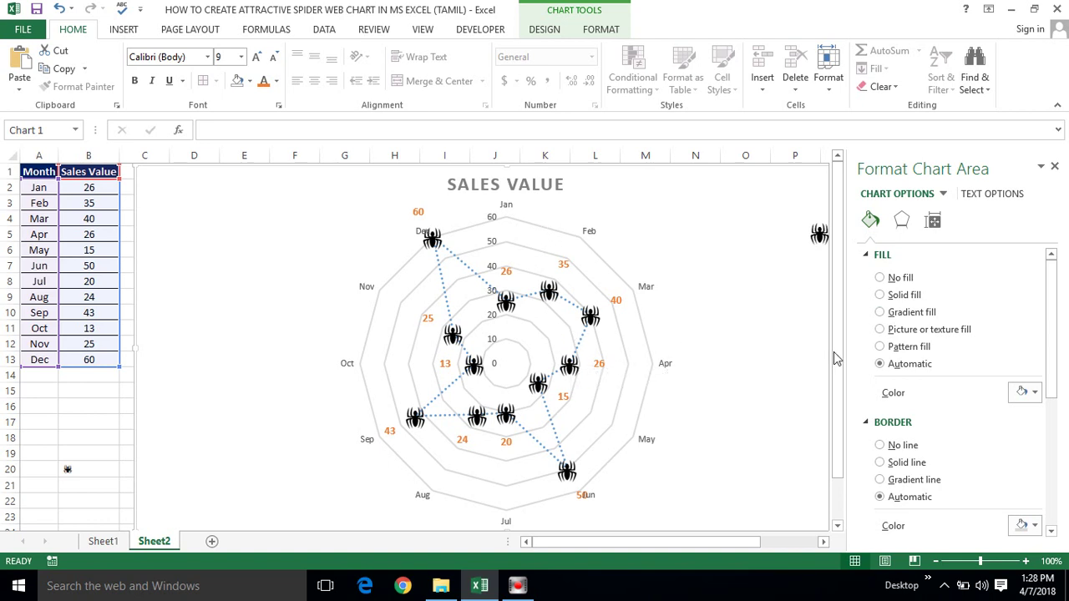
# Close the Format Chart Area pane and delete the spare spider picture beside the chart.
pyautogui.rightClick(324, 317)
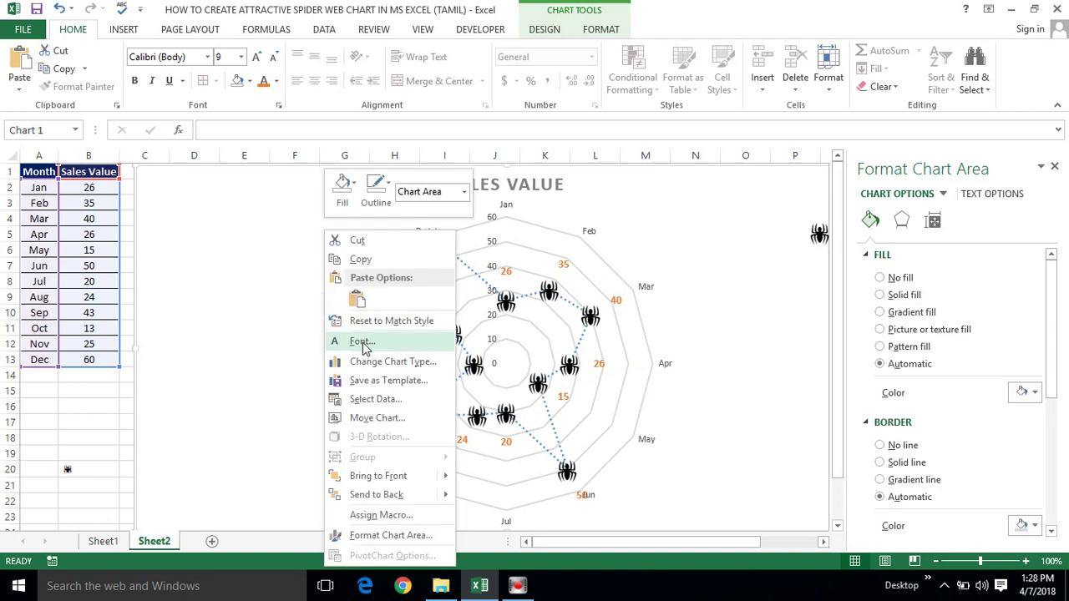
pyautogui.click(266, 392)
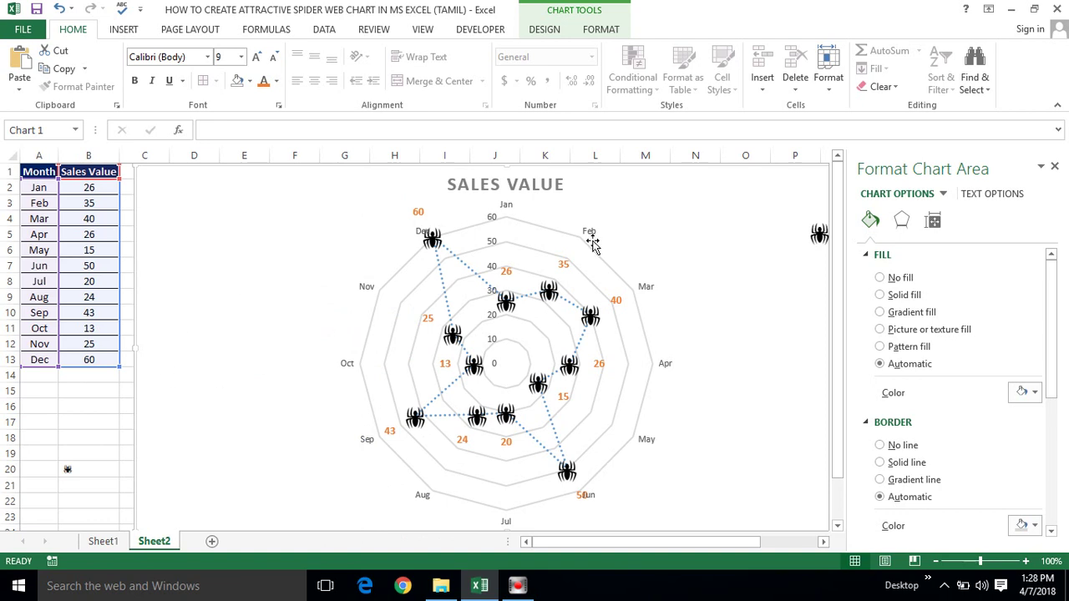
pyautogui.click(1054, 170)
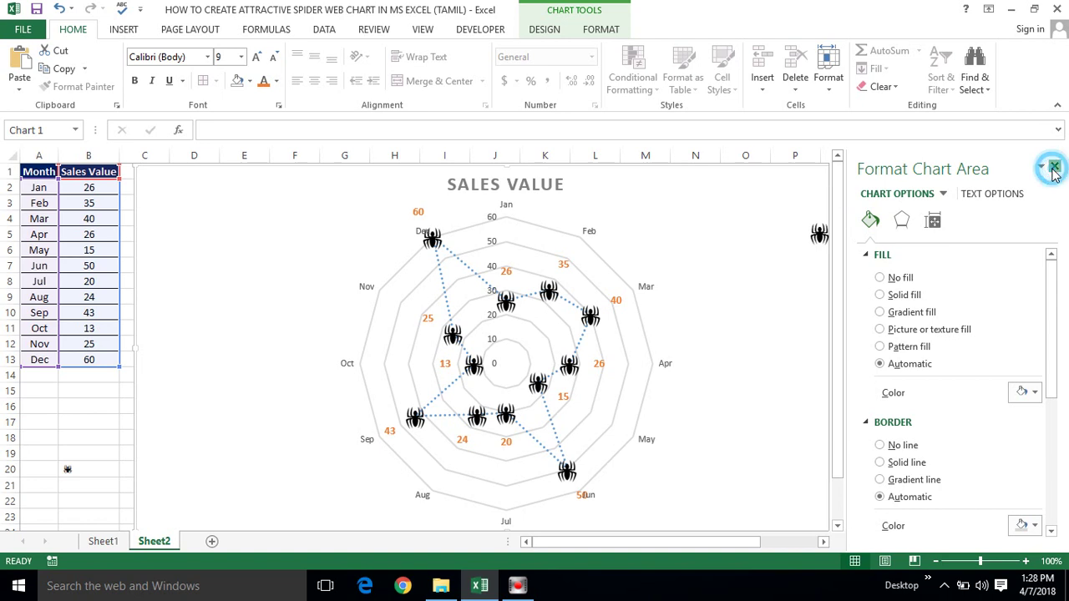
pyautogui.click(819, 234)
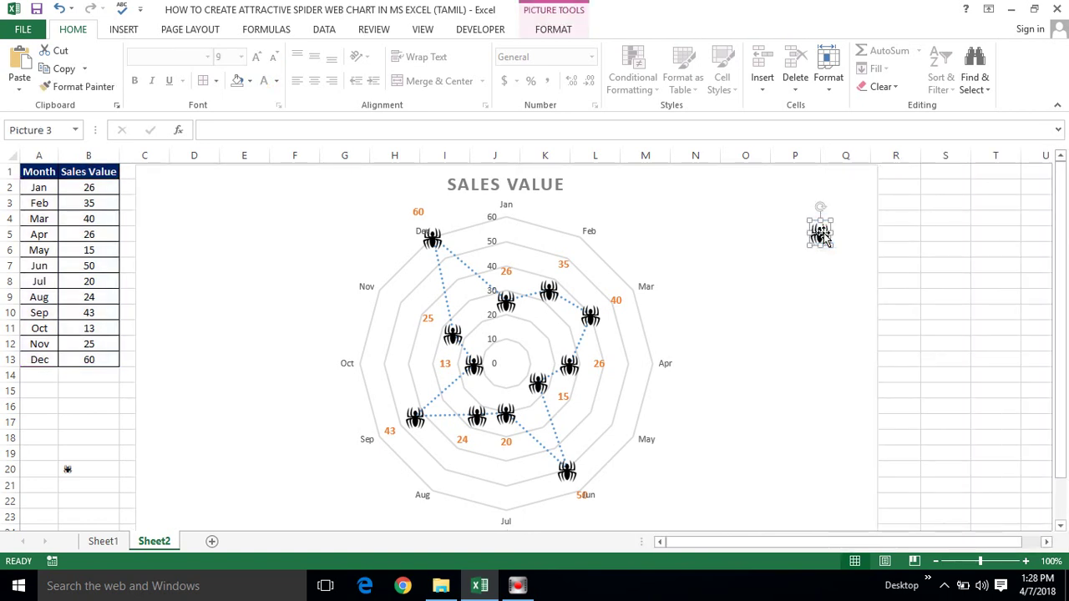
pyautogui.press('Delete')
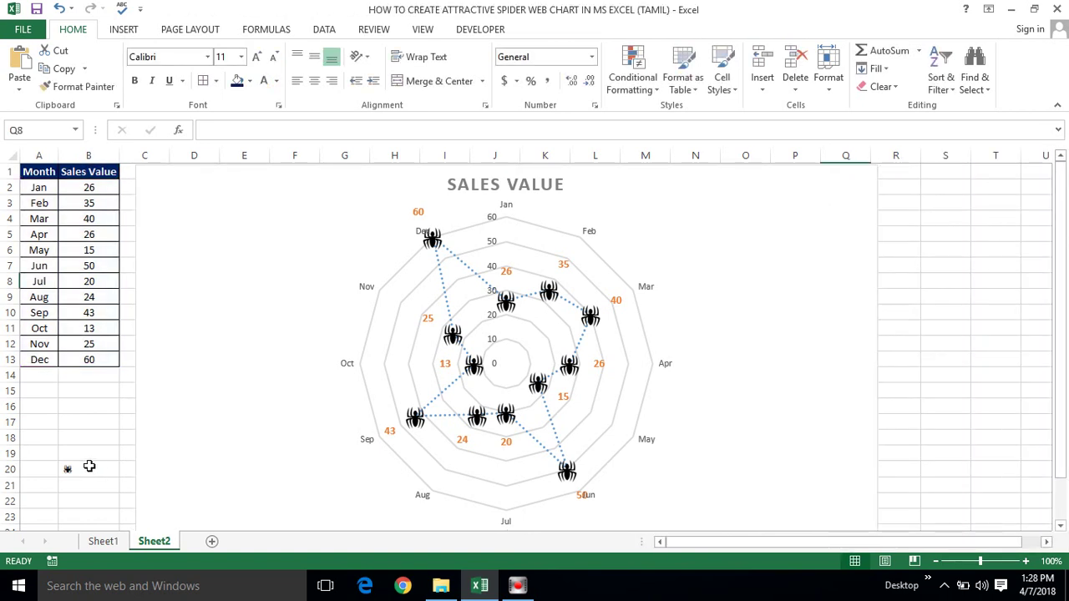
# Clear the spider symbol out of cell B20.
pyautogui.doubleClick(86, 466)
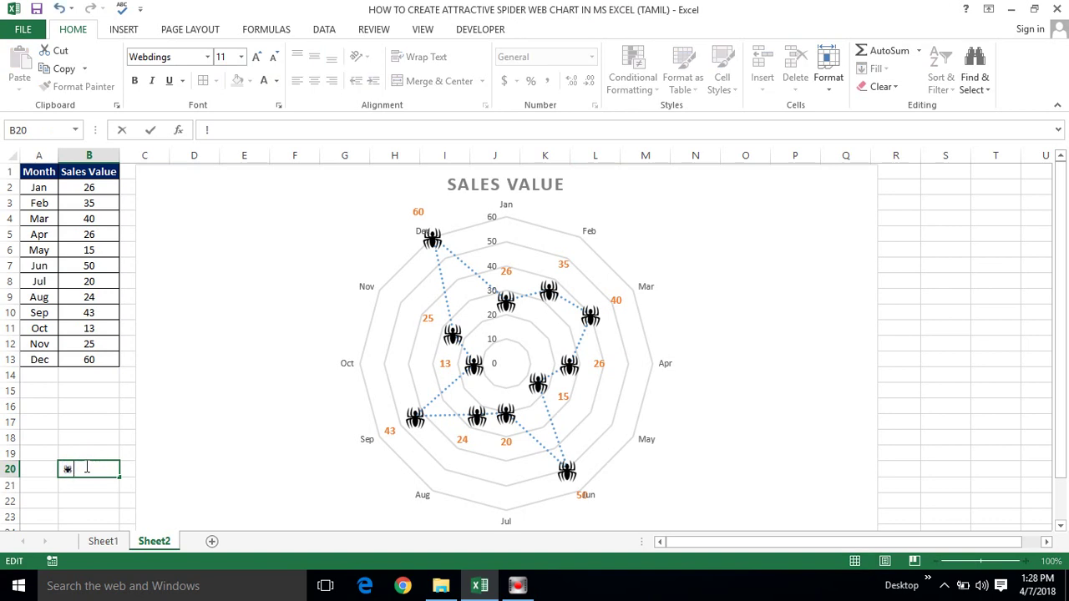
pyautogui.click(47, 441)
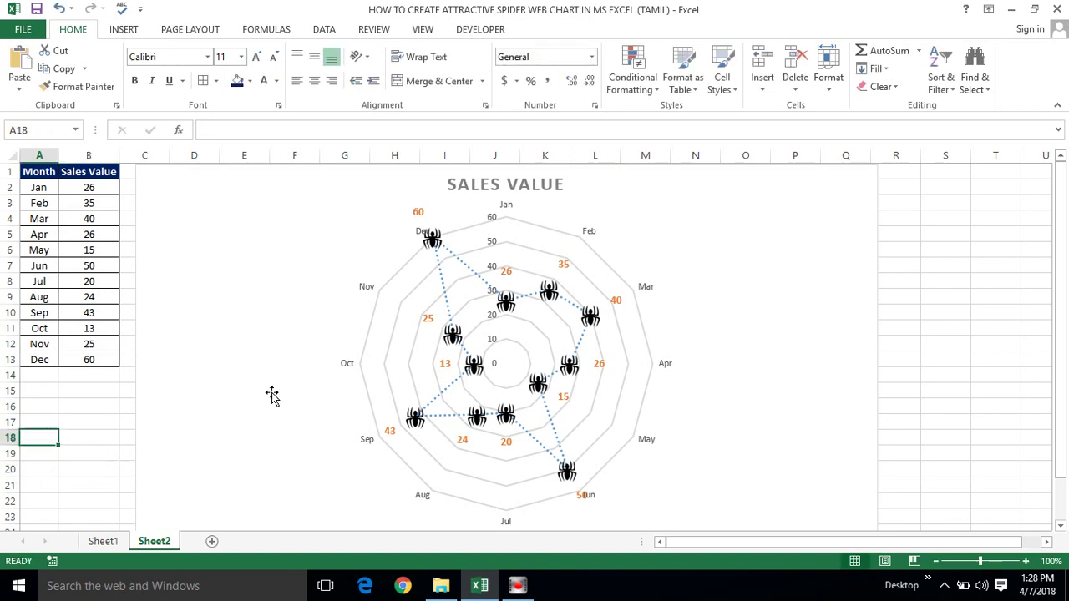
pyautogui.click(874, 250)
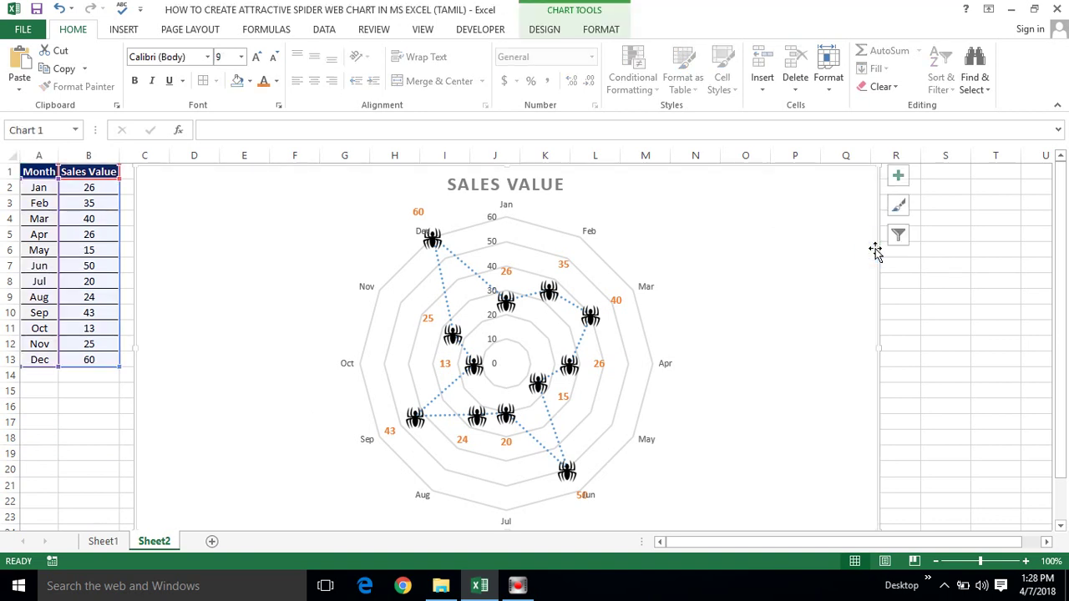
pyautogui.click(902, 186)
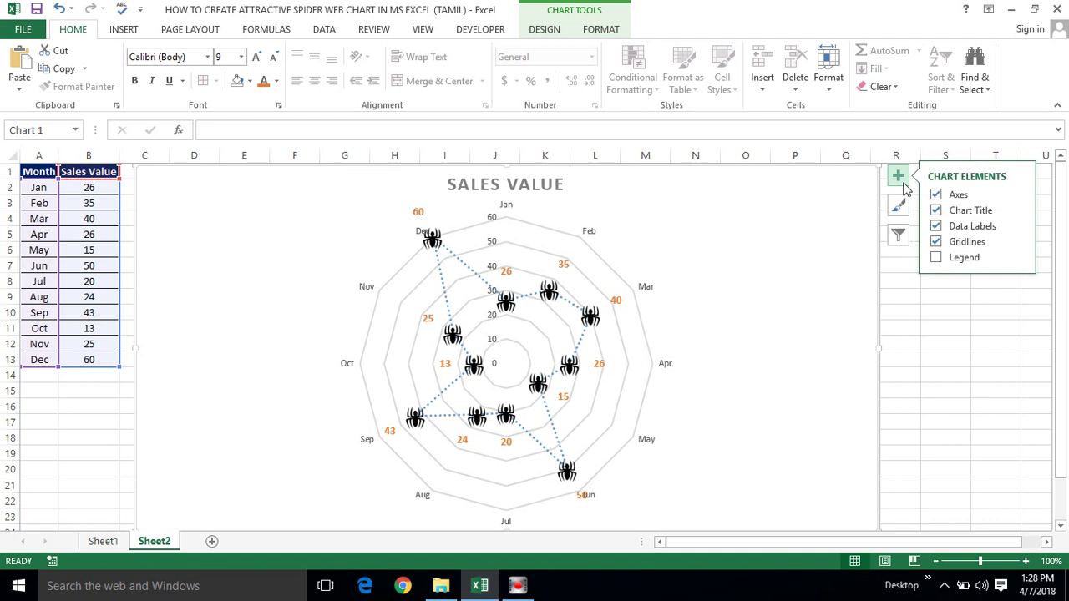
pyautogui.click(936, 242)
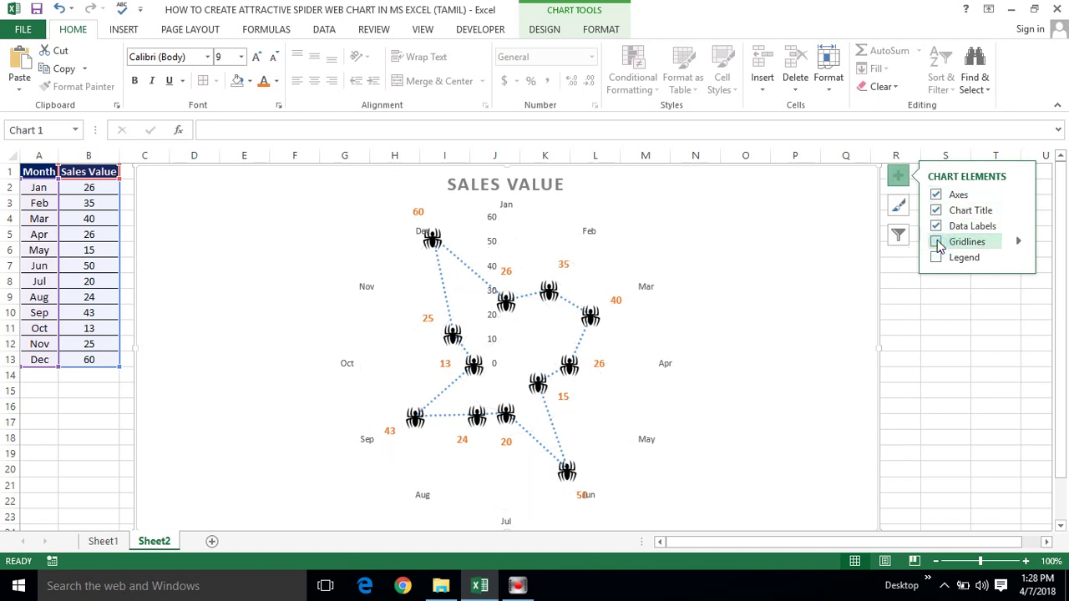
pyautogui.click(936, 242)
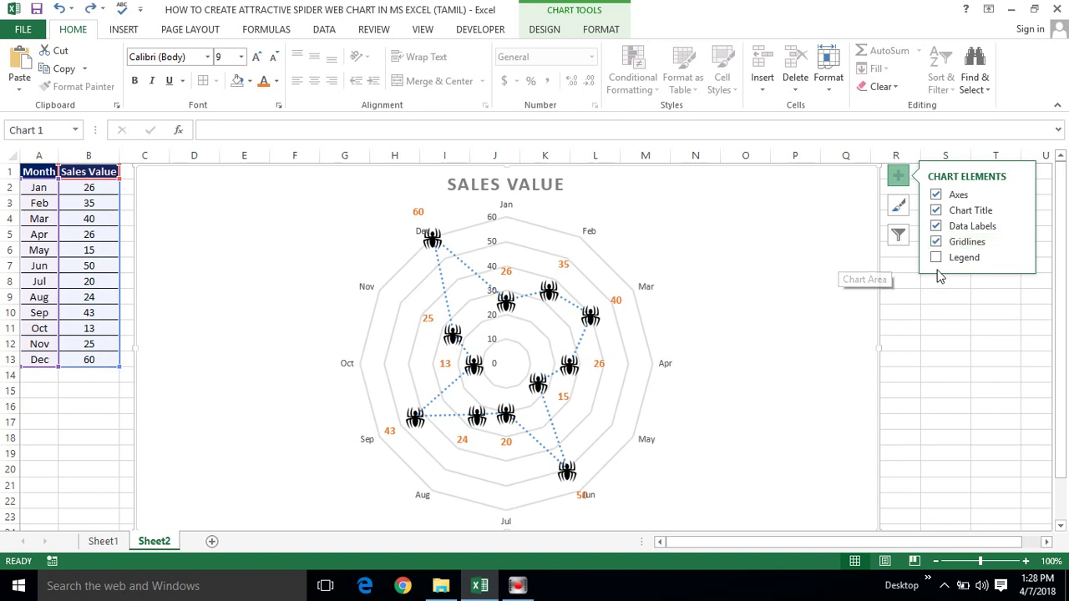
pyautogui.click(878, 296)
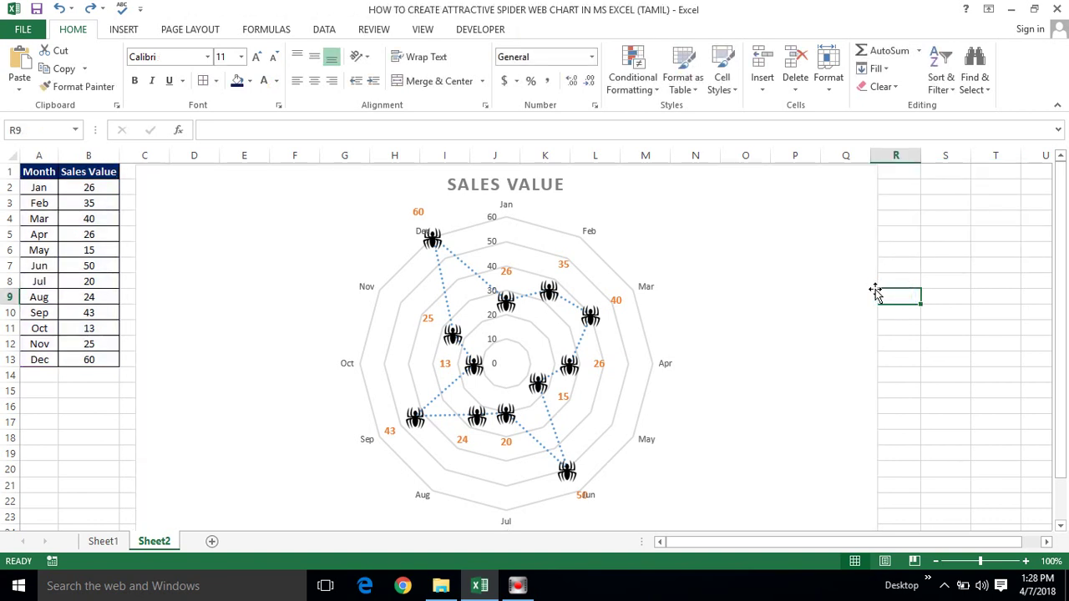
pyautogui.click(875, 290)
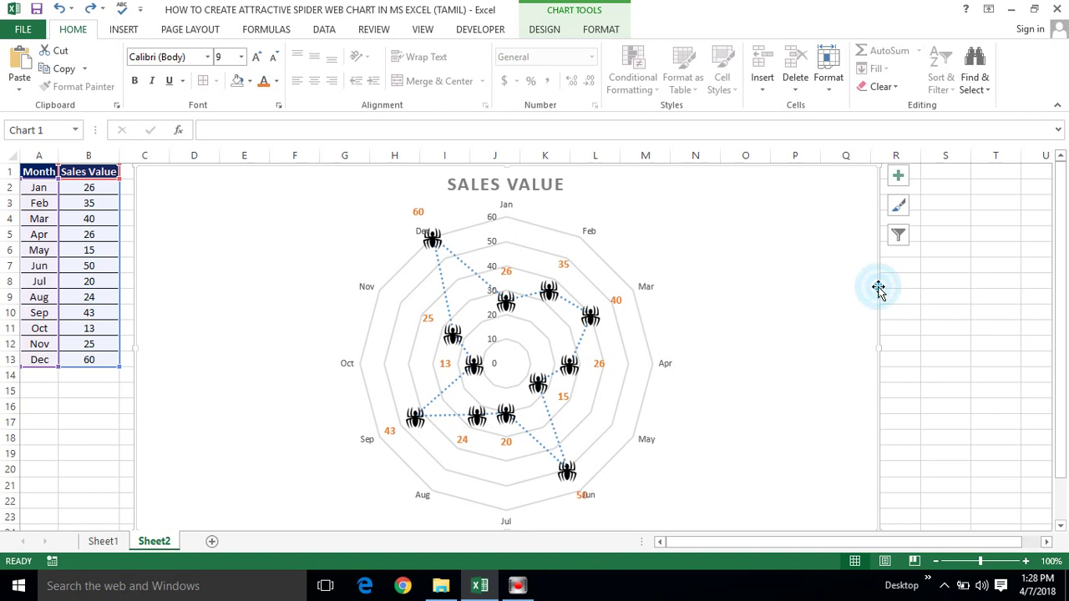
# Set the chart area's Shape Fill to No Fill and Shape Outline to No Outline.
pyautogui.click(589, 29)
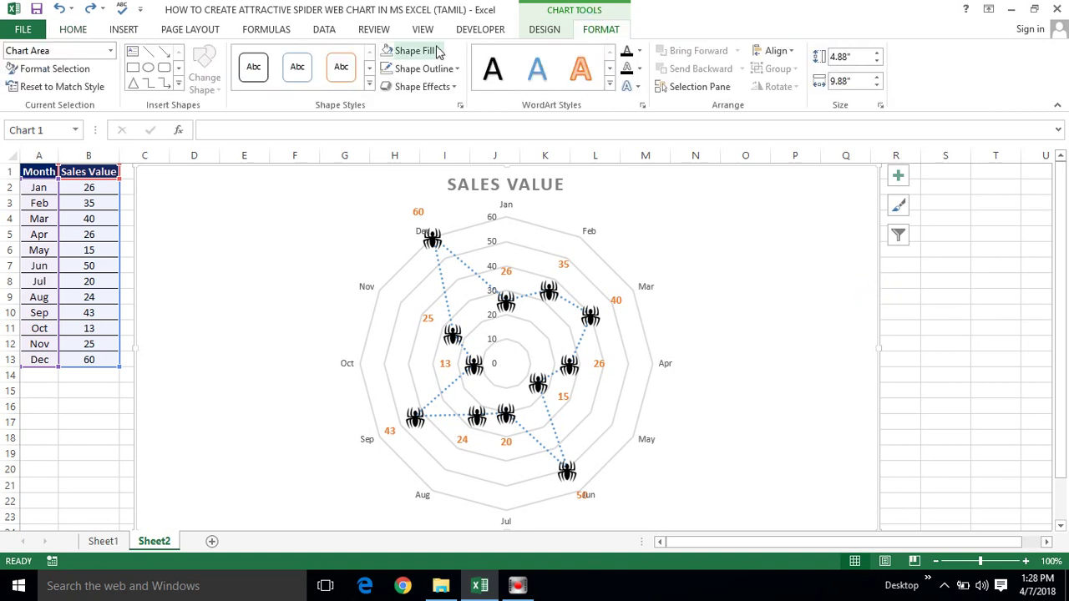
pyautogui.click(438, 52)
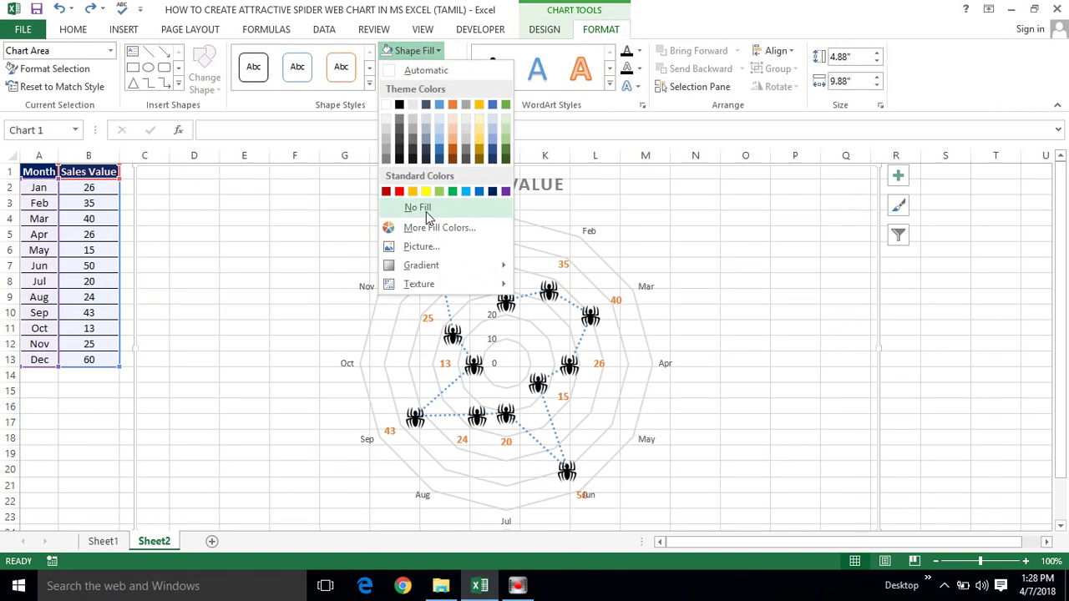
pyautogui.click(424, 211)
pyautogui.click(423, 68)
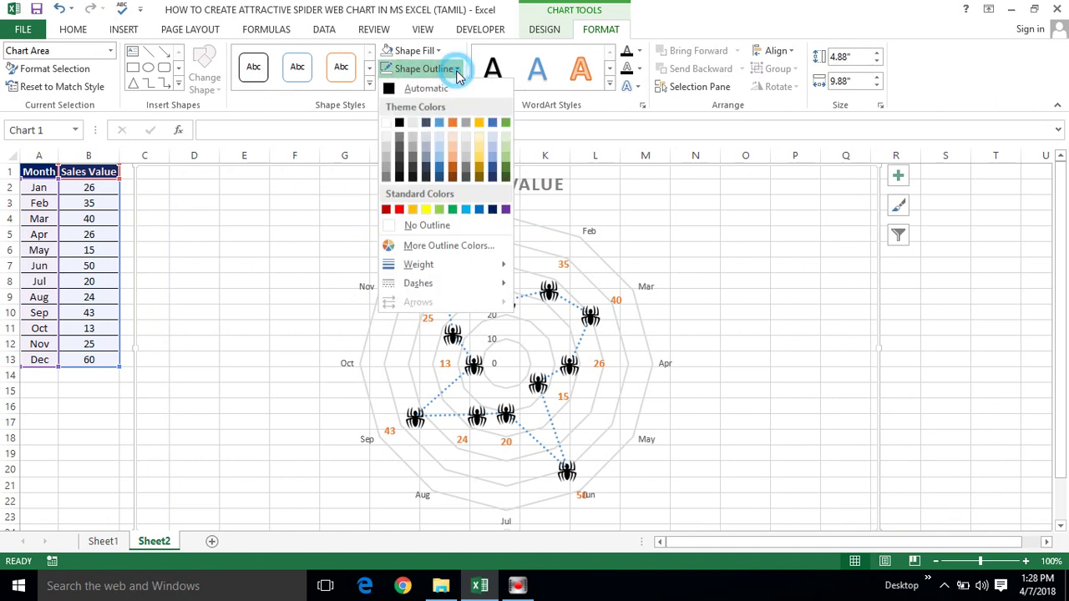
pyautogui.click(417, 225)
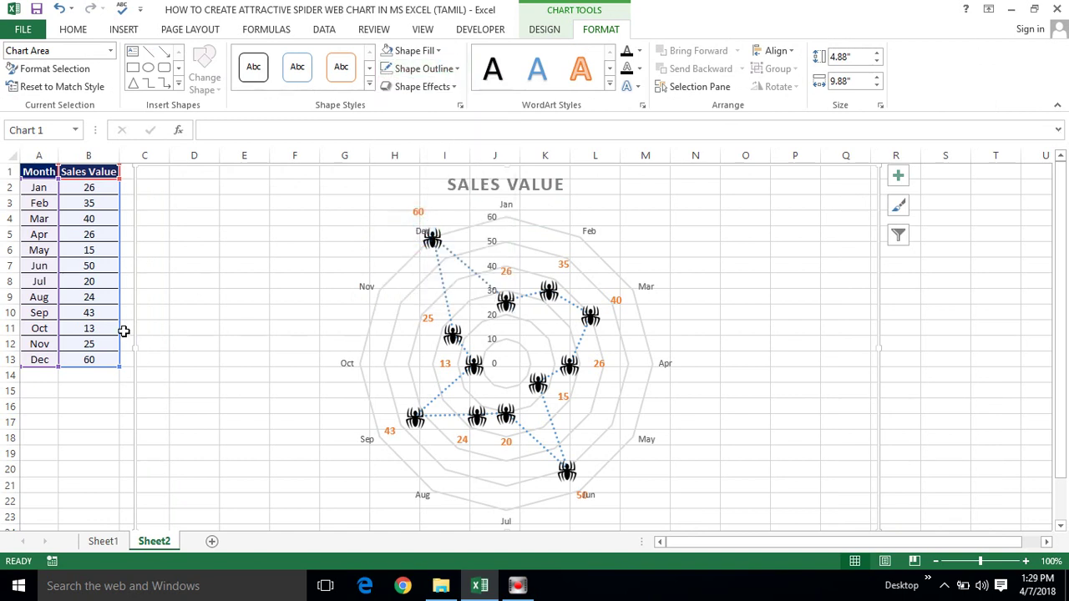
pyautogui.click(88, 405)
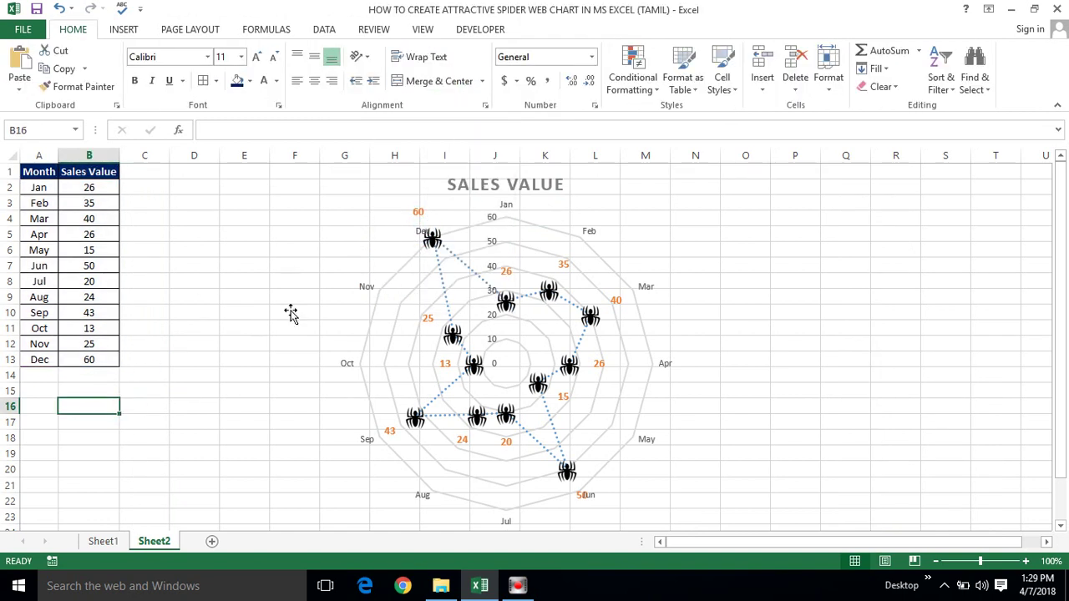
pyautogui.click(143, 169)
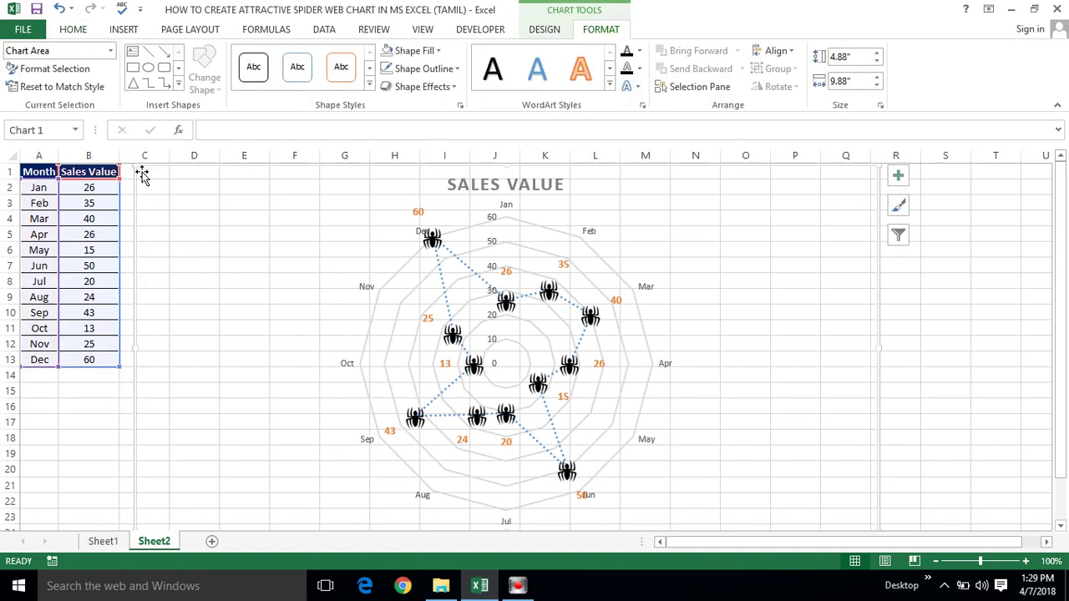
pyautogui.click(91, 407)
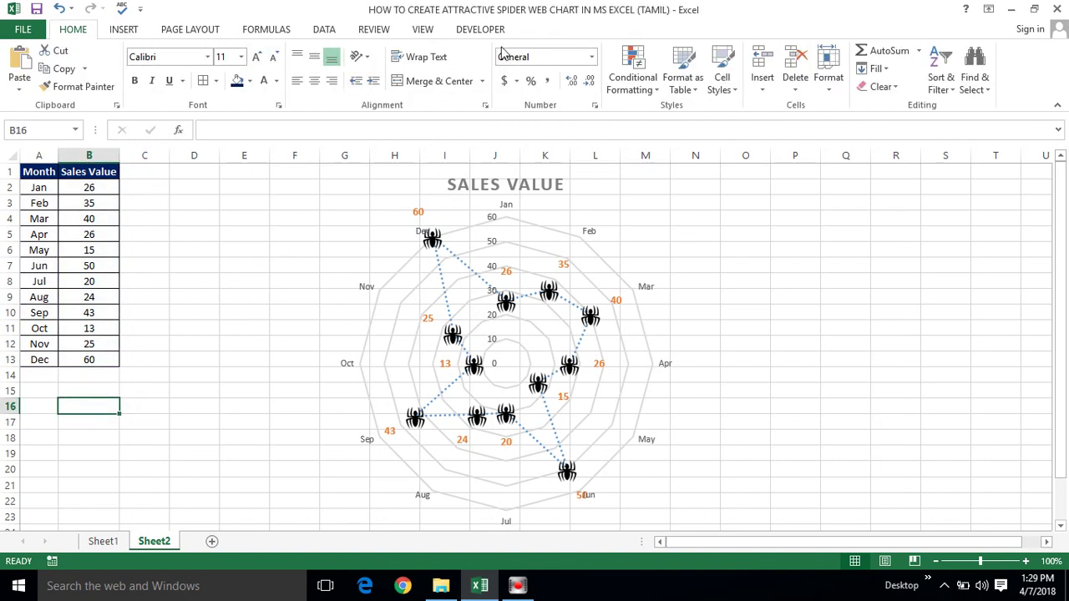
# Hide the worksheet gridlines and retitle the chart 'MONTH WISE SALES'.
pyautogui.click(424, 29)
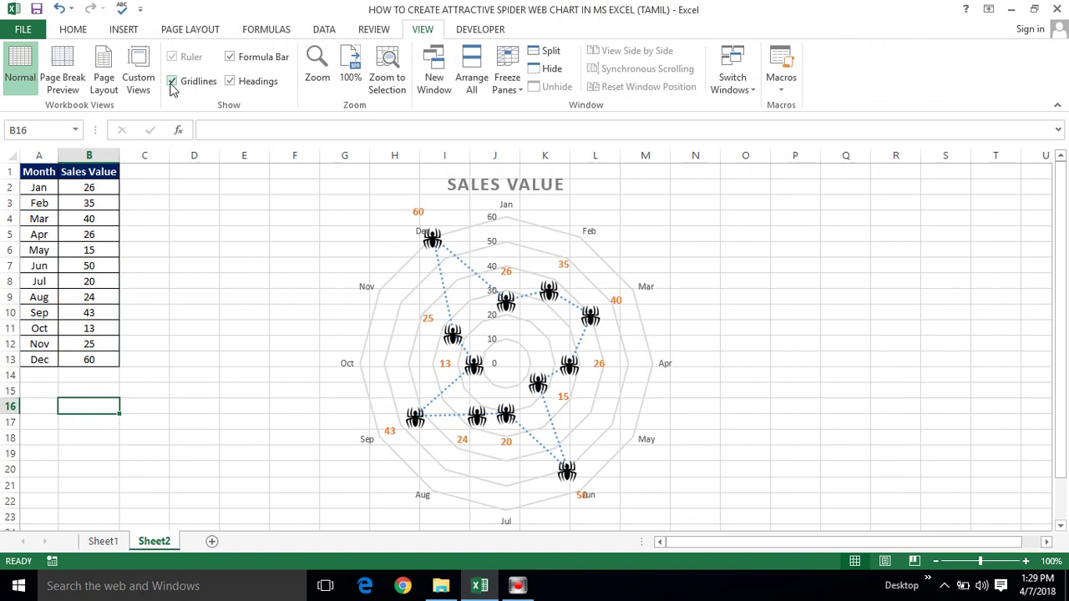
pyautogui.click(172, 83)
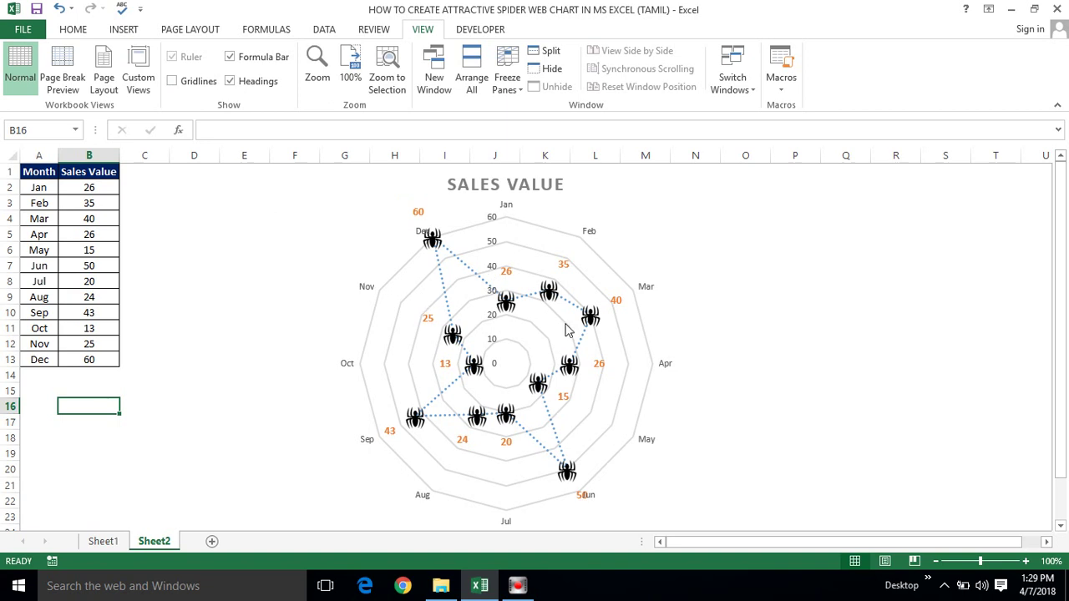
pyautogui.click(505, 186)
pyautogui.click(564, 186)
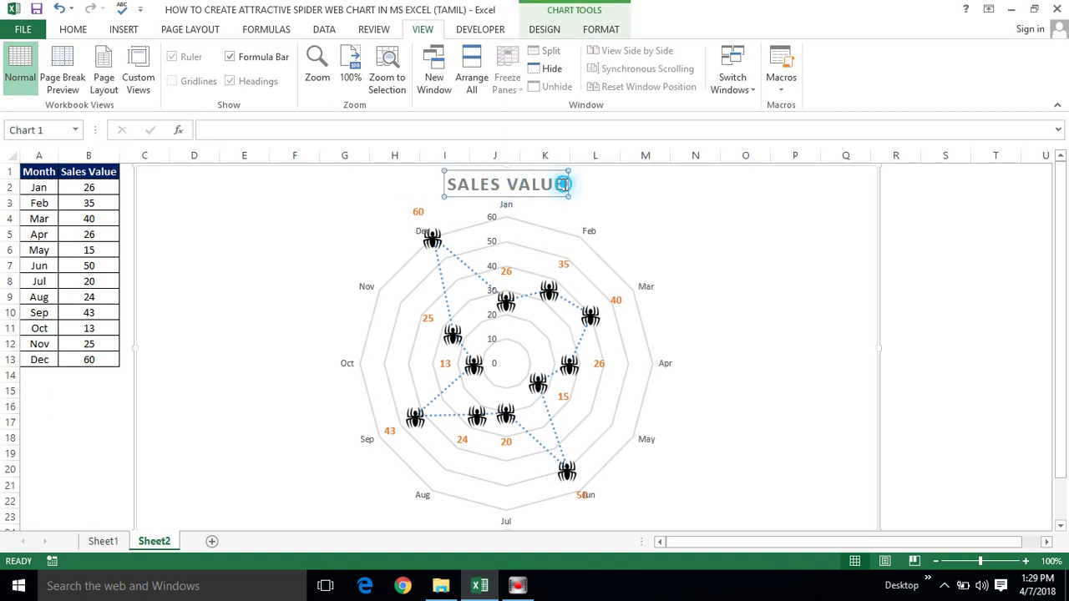
pyautogui.press('BackSpace')
pyautogui.press('BackSpace')
pyautogui.press('BackSpace')
pyautogui.press('BackSpace')
pyautogui.press('BackSpace')
pyautogui.press('BackSpace')
pyautogui.press('BackSpace')
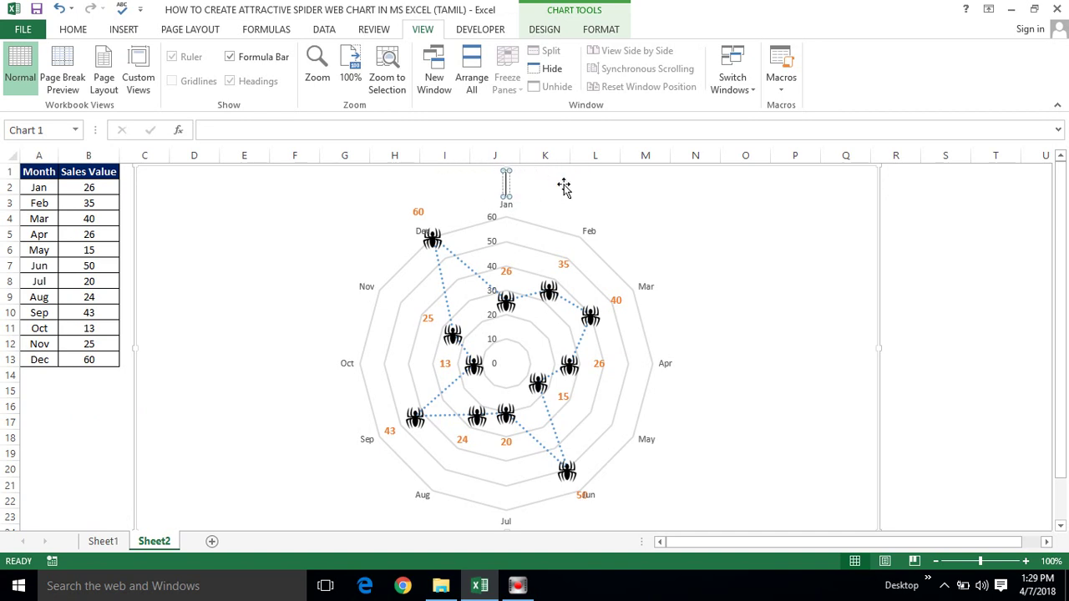
pyautogui.write('MON')
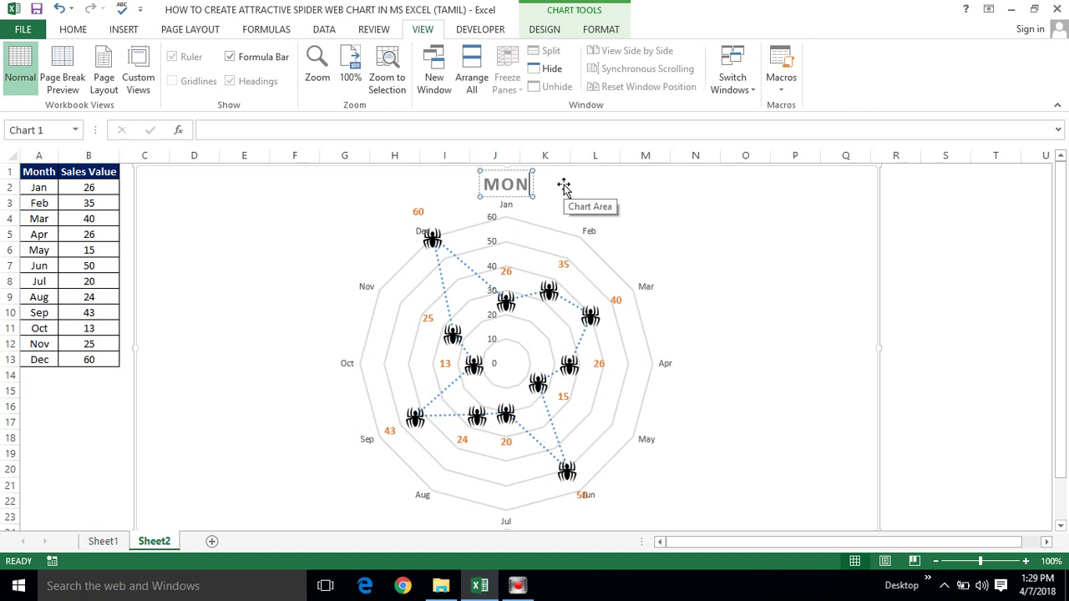
pyautogui.write('TH WISE SALES')
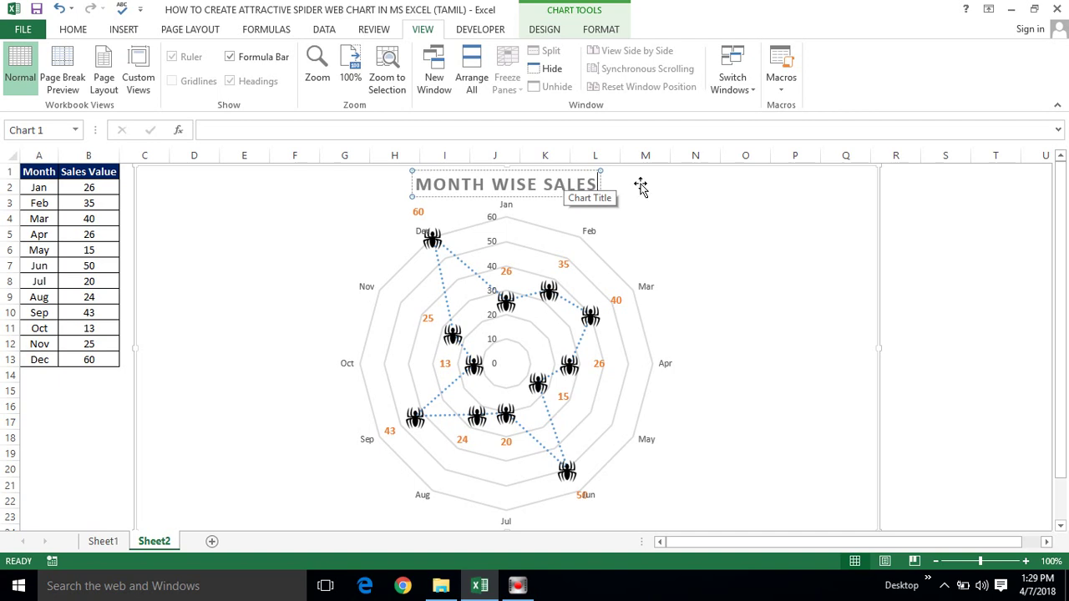
pyautogui.click(641, 186)
pyautogui.click(567, 186)
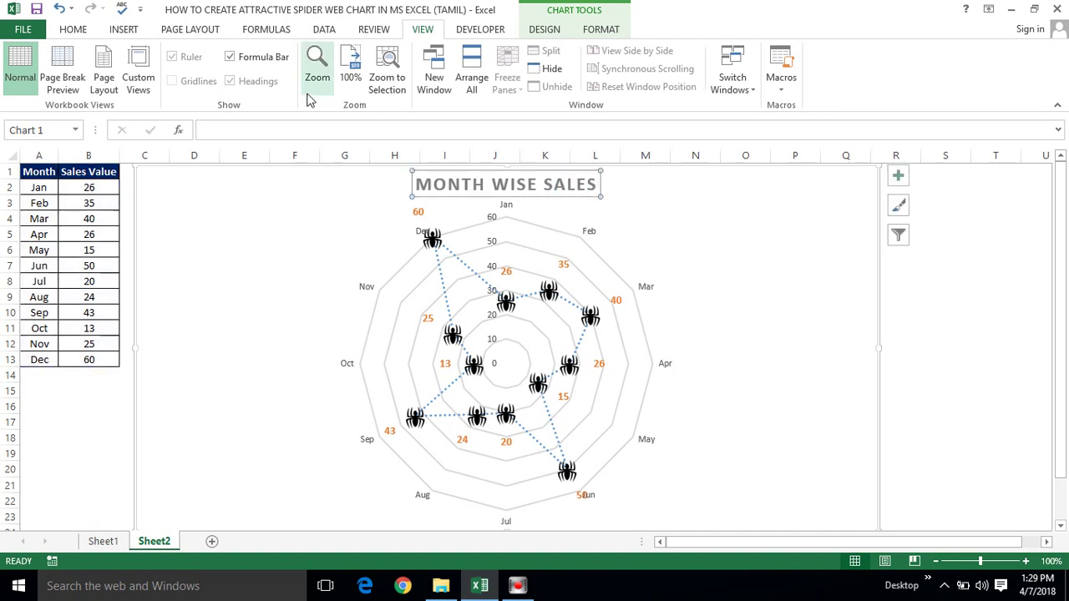
# Apply orange font colour to the MONTH WISE SALES title and dark blue to the month labels.
pyautogui.click(72, 30)
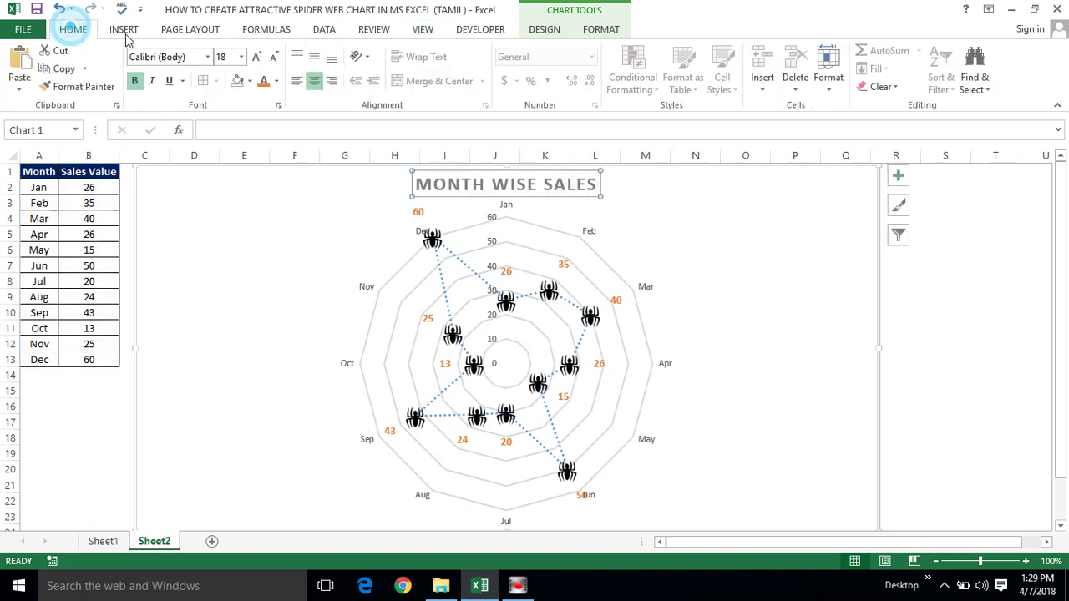
pyautogui.click(262, 81)
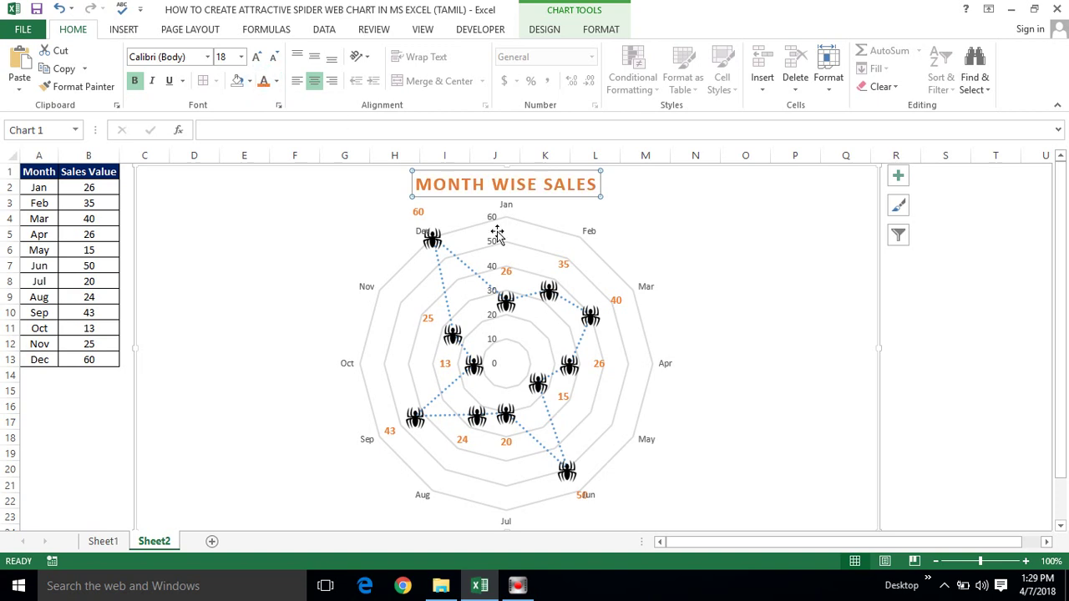
pyautogui.click(329, 228)
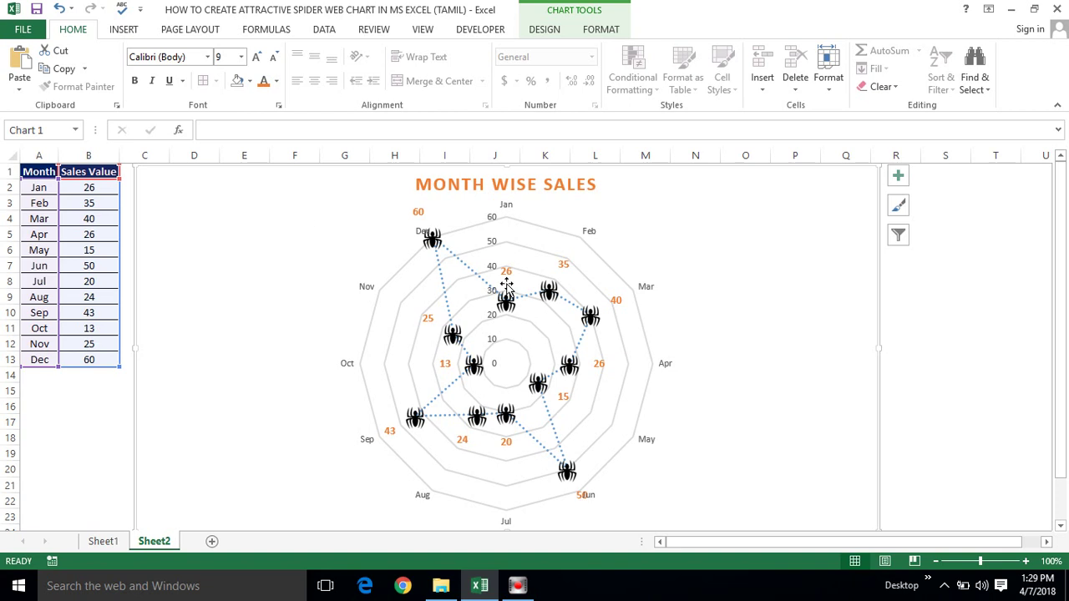
pyautogui.click(588, 234)
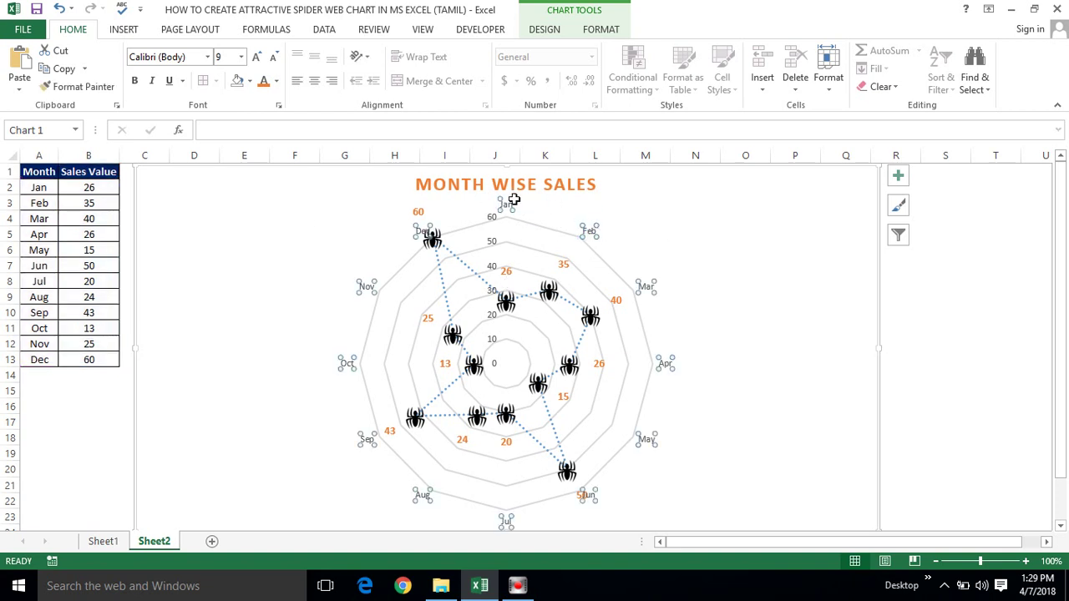
pyautogui.click(278, 84)
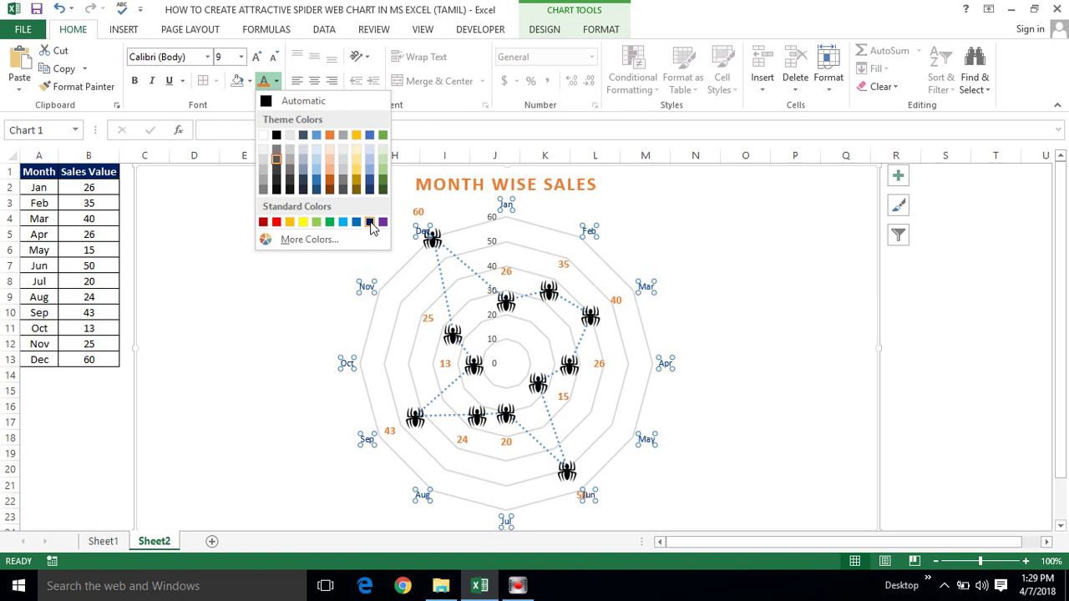
pyautogui.click(370, 222)
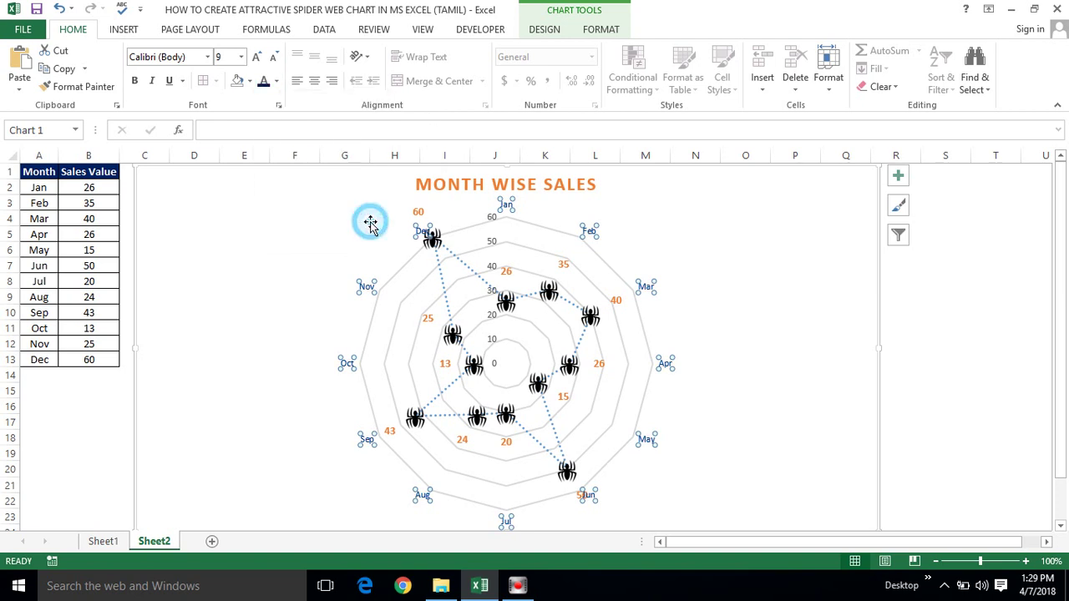
pyautogui.click(284, 290)
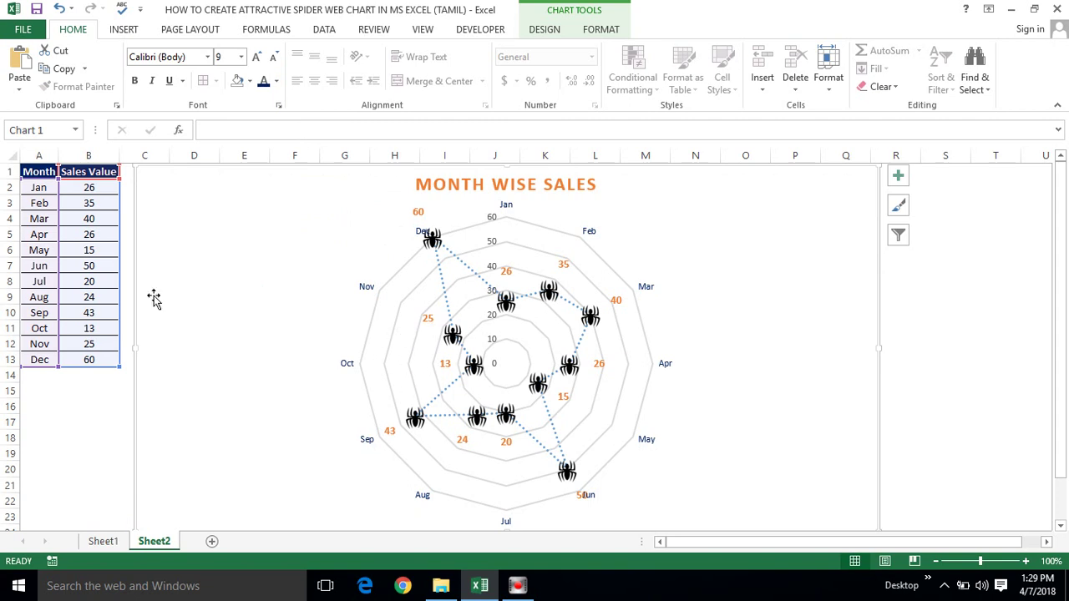
pyautogui.click(96, 424)
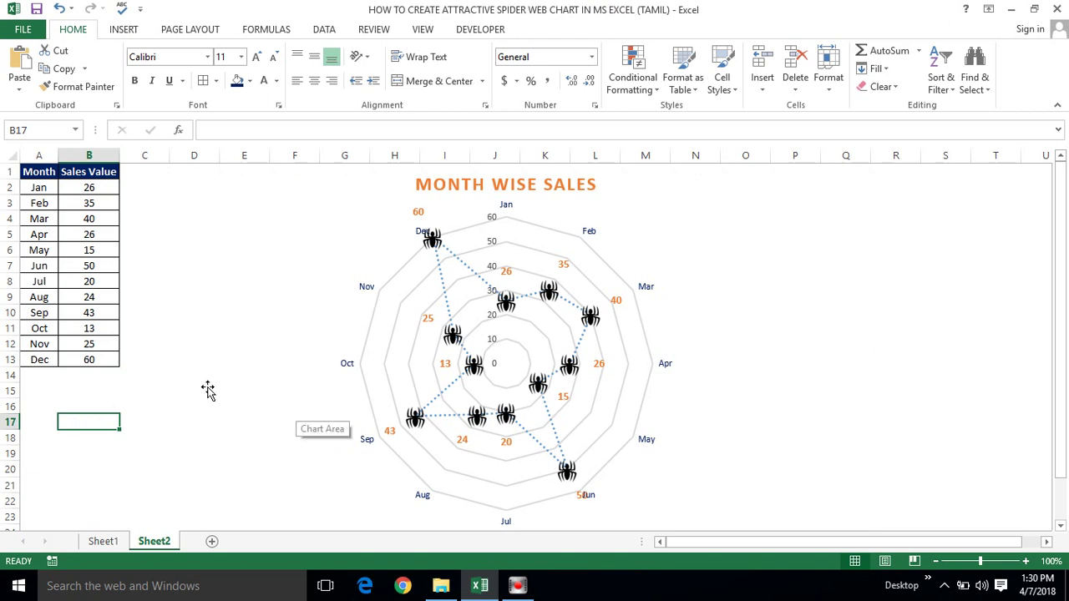
# Widen the chart by pulling its right edge further out.
pyautogui.click(201, 334)
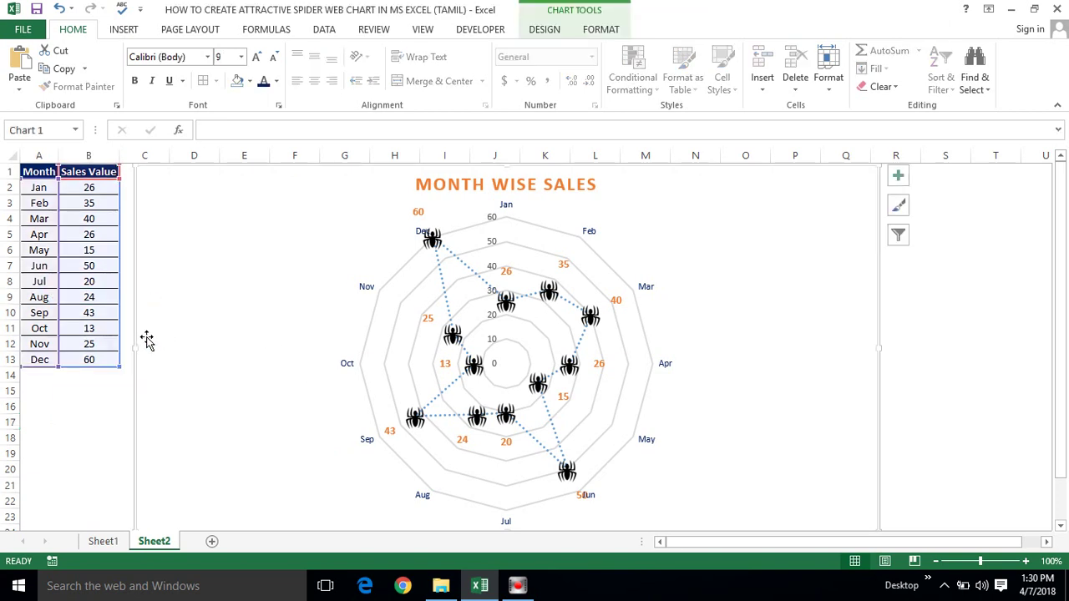
pyautogui.moveTo(126, 348); pyautogui.dragTo(124, 347)
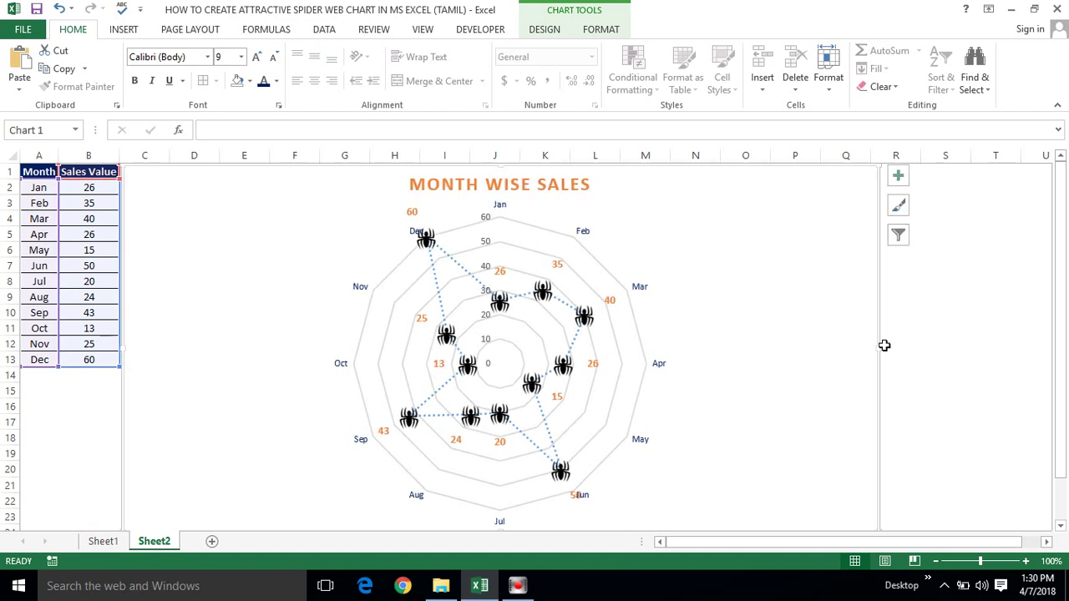
pyautogui.moveTo(881, 346); pyautogui.dragTo(1002, 331)
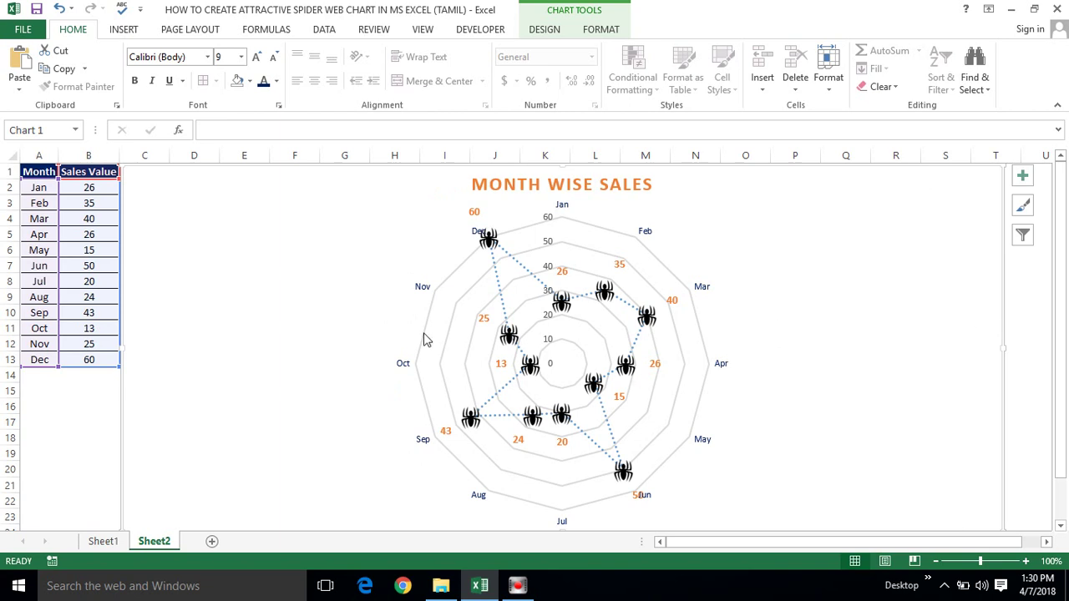
# Enlarge the radar plot area and shift it to the right.
pyautogui.click(359, 322)
pyautogui.click(392, 331)
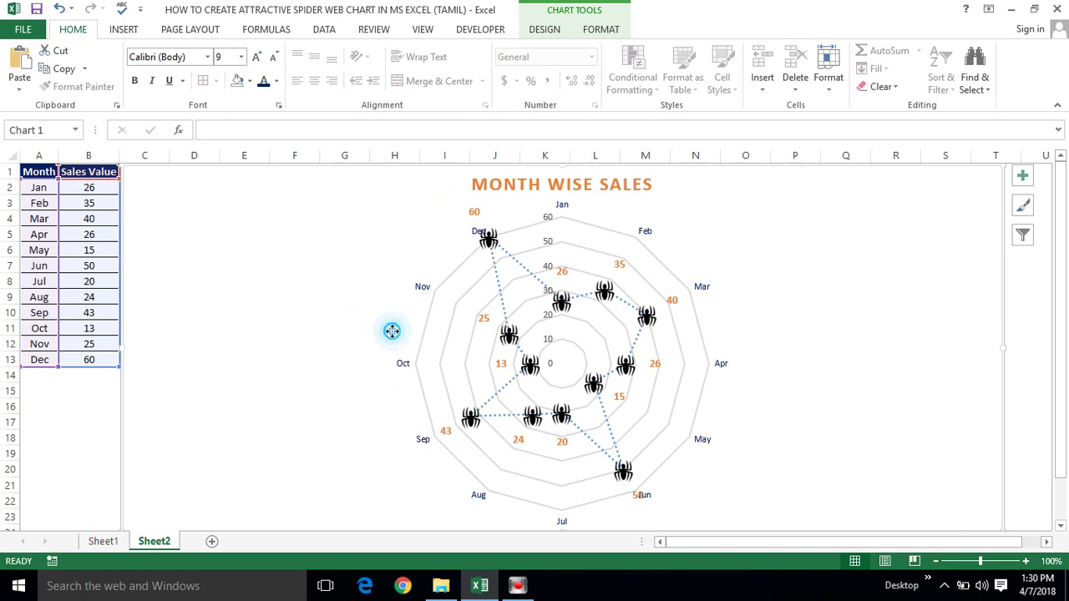
pyautogui.click(431, 344)
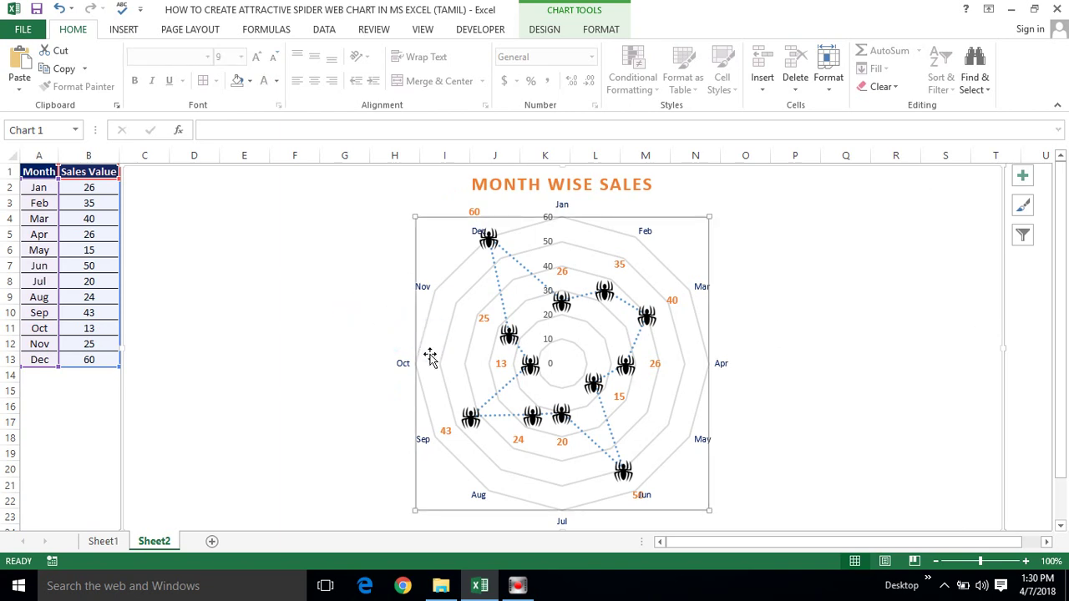
pyautogui.moveTo(415, 510); pyautogui.dragTo(399, 524)
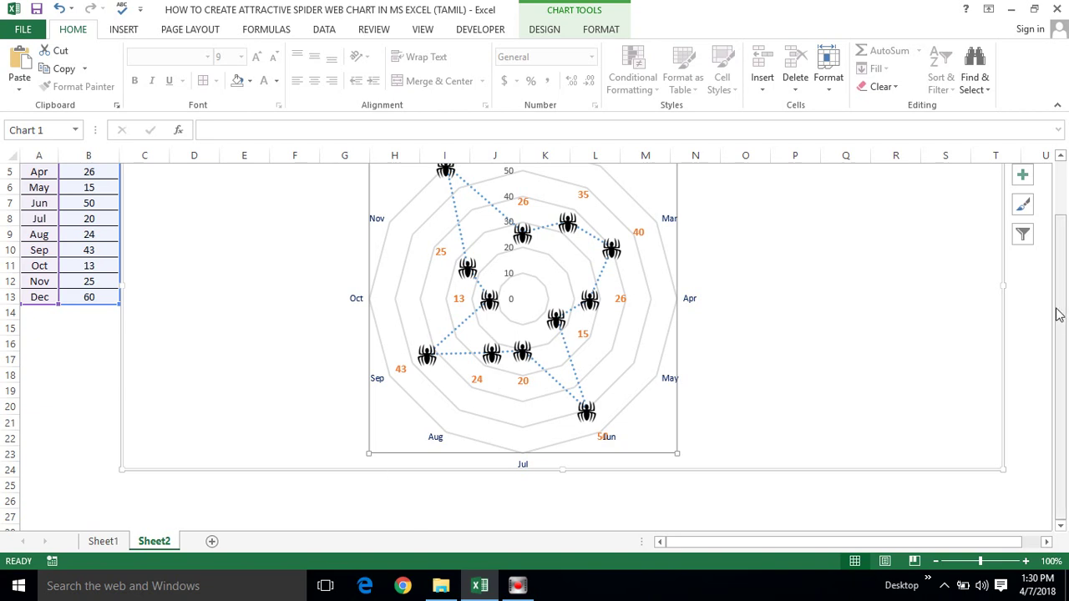
pyautogui.moveTo(1059, 314); pyautogui.dragTo(1052, 236)
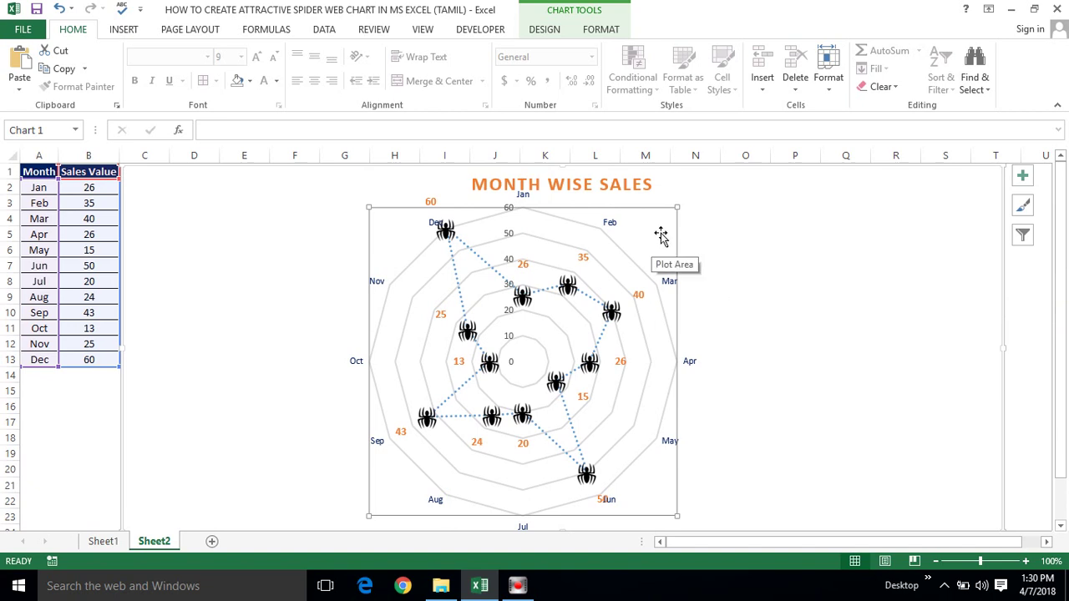
pyautogui.moveTo(660, 236); pyautogui.dragTo(682, 234)
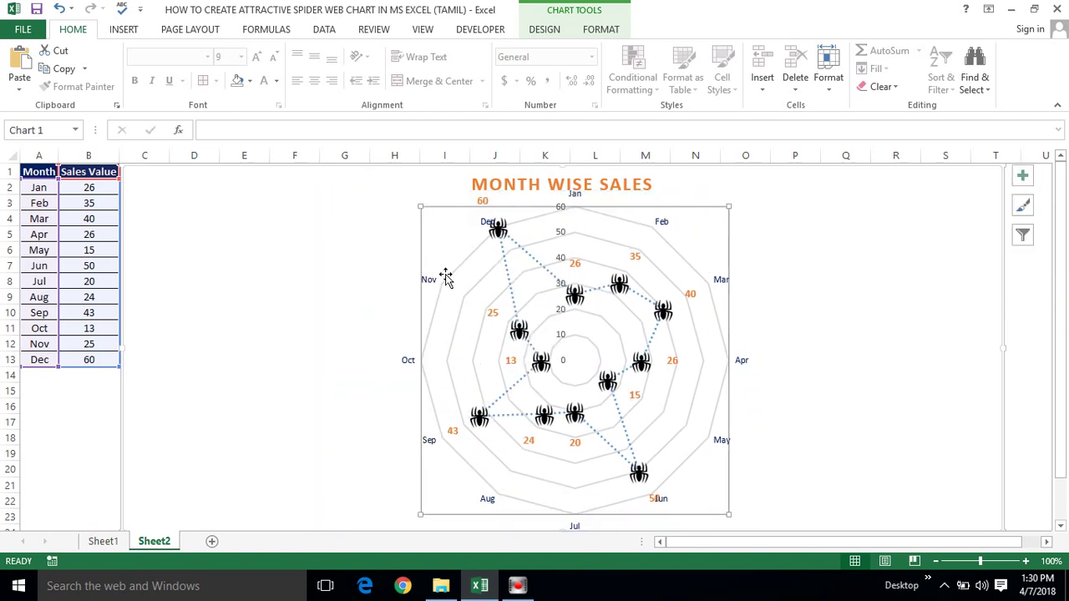
# Nudge the plot area further right and resize it from its corner to centre it.
pyautogui.rightClick(425, 237)
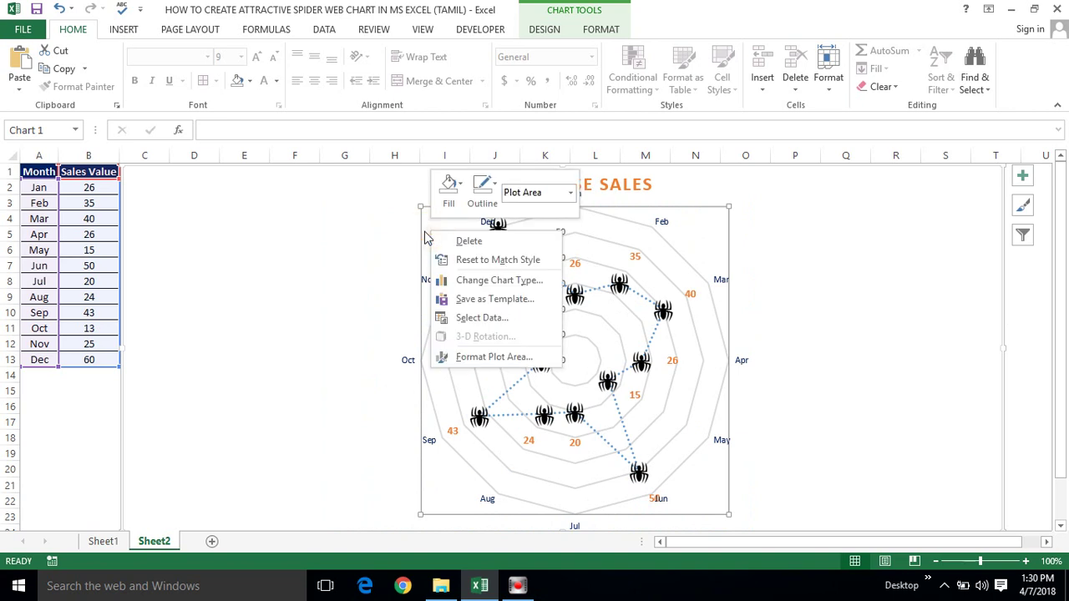
pyautogui.click(427, 230)
pyautogui.moveTo(424, 222); pyautogui.dragTo(420, 226)
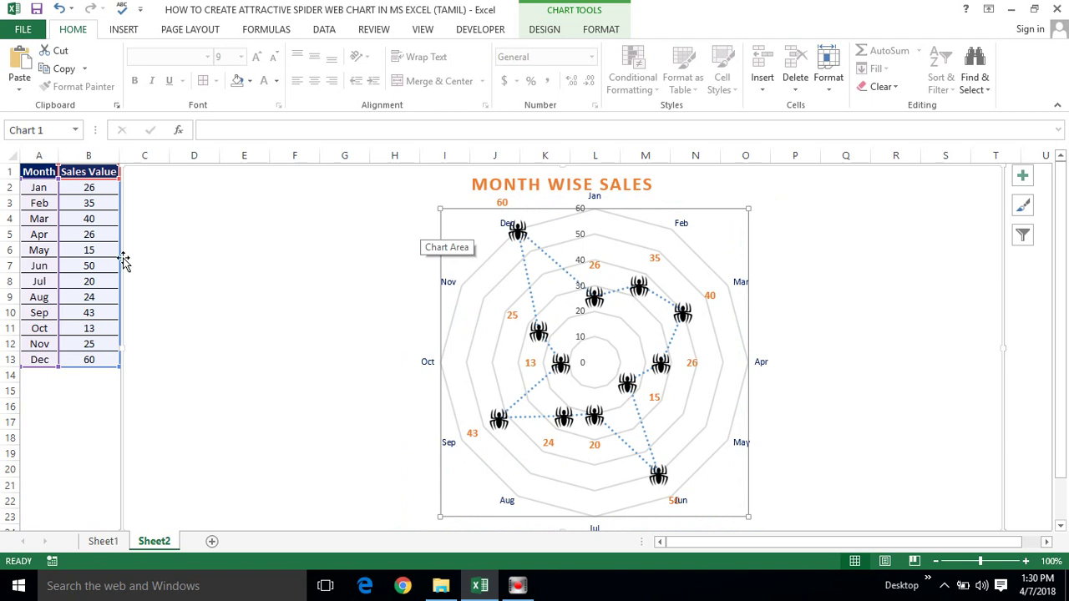
pyautogui.rightClick(458, 224)
pyautogui.click(407, 245)
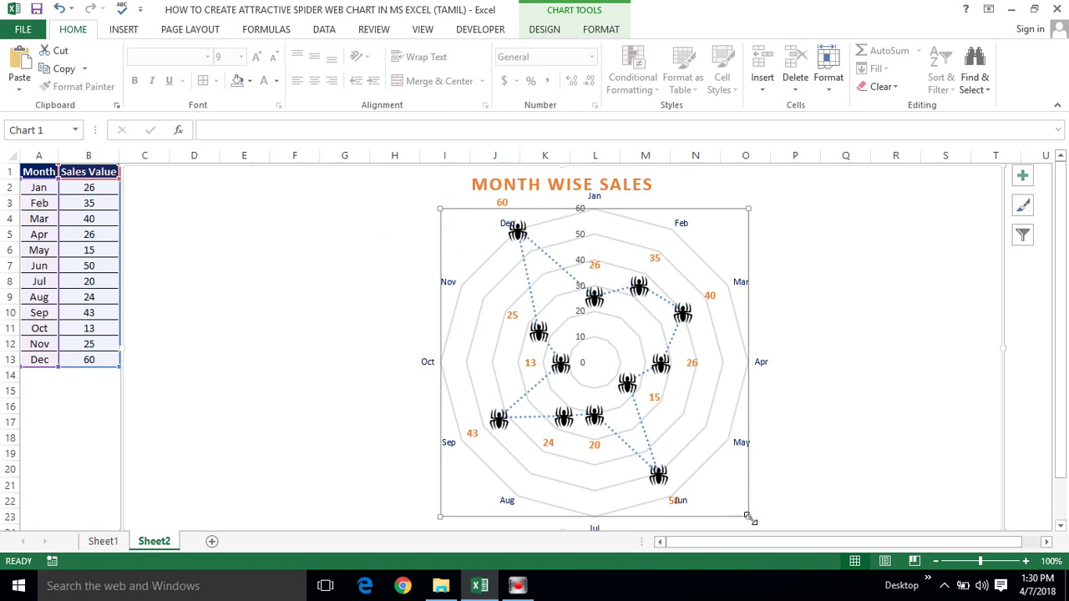
pyautogui.moveTo(747, 516); pyautogui.dragTo(713, 511)
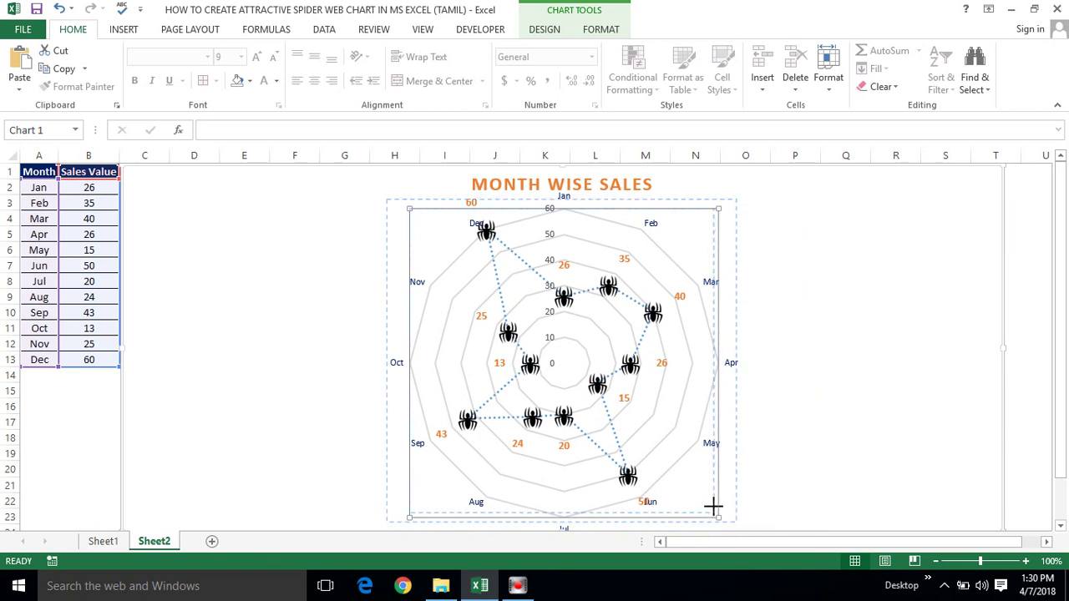
pyautogui.click(264, 386)
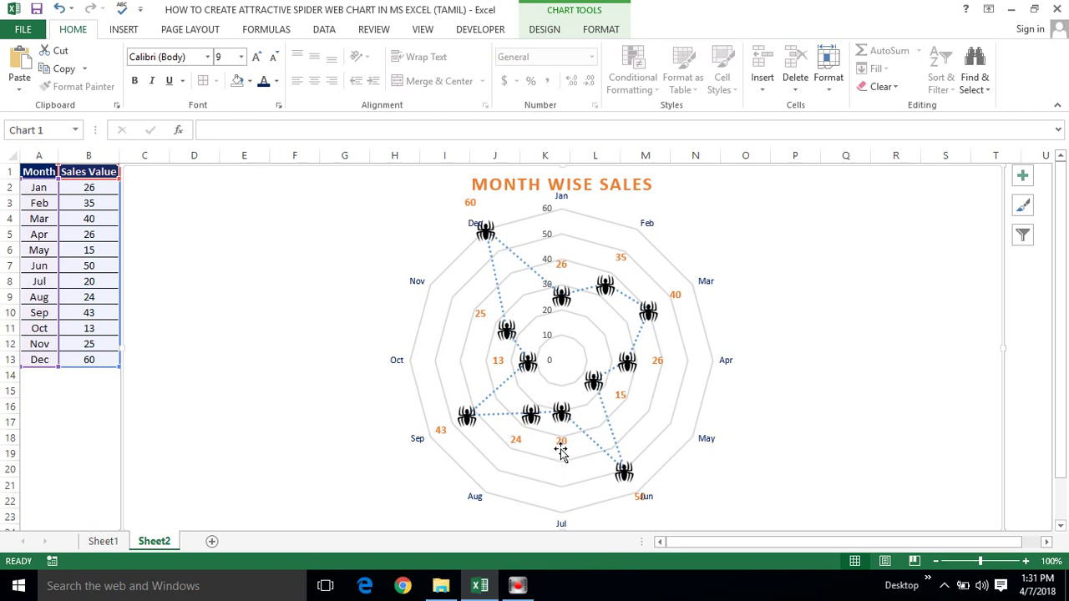
# Change the sales values to 50 for Jul (B8) and 55 for Oct (B11).
pyautogui.click(87, 282)
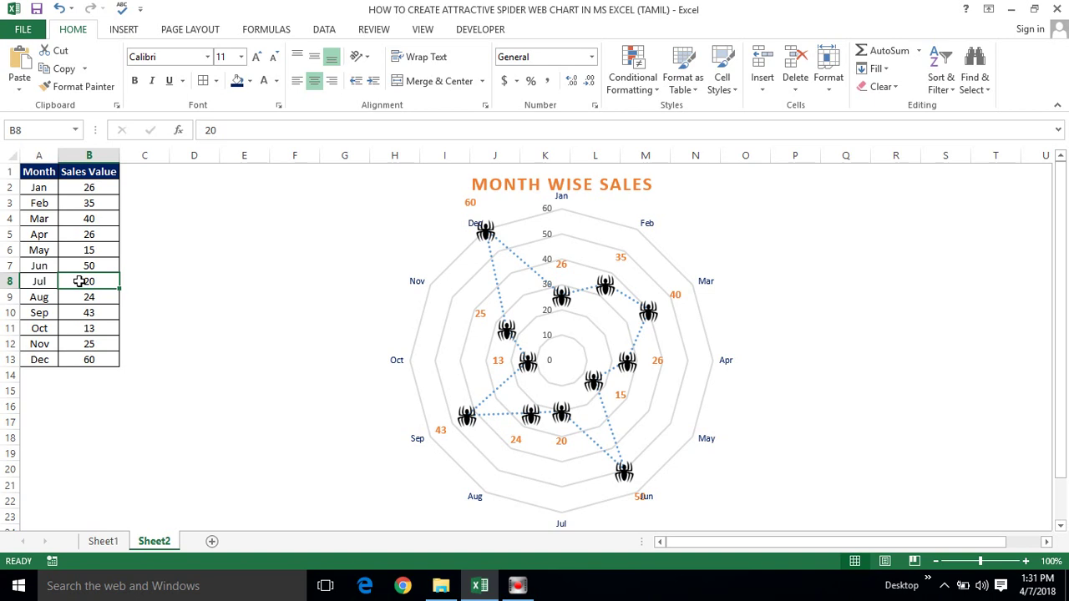
pyautogui.write('5')
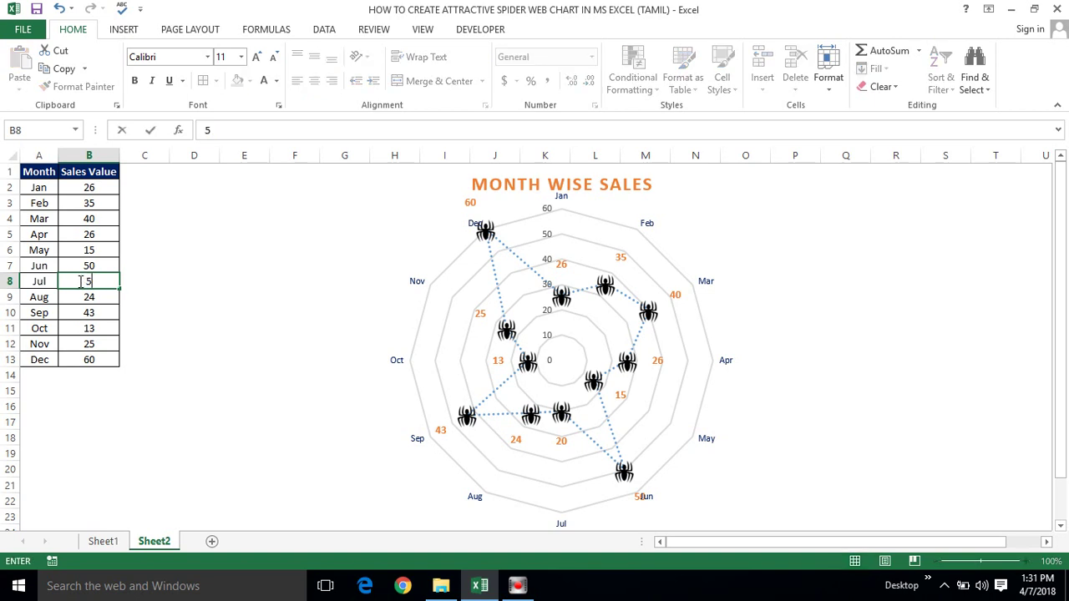
pyautogui.press('Return')
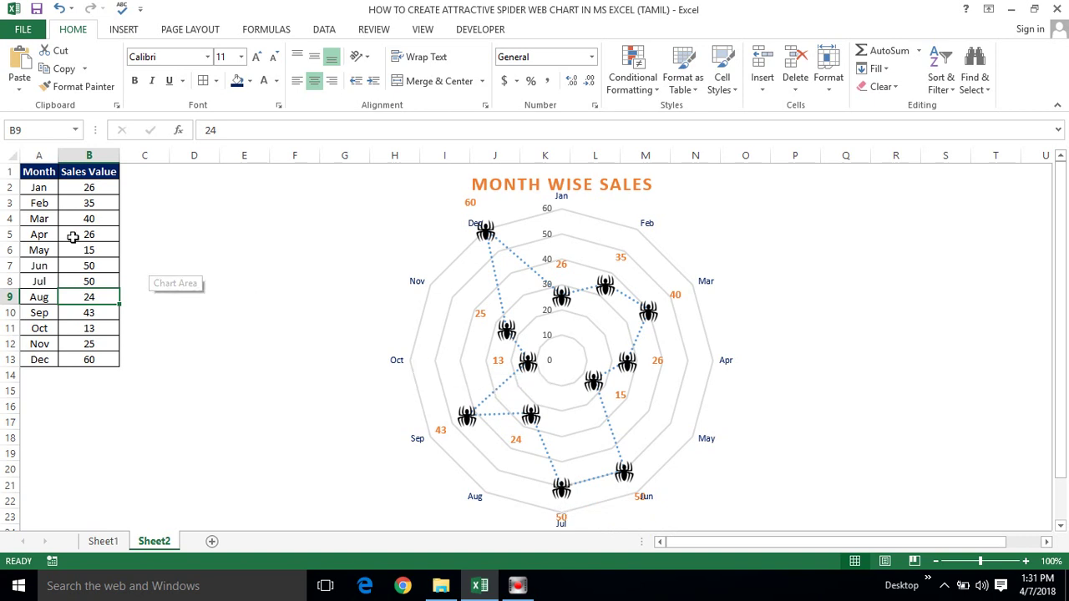
pyautogui.click(91, 331)
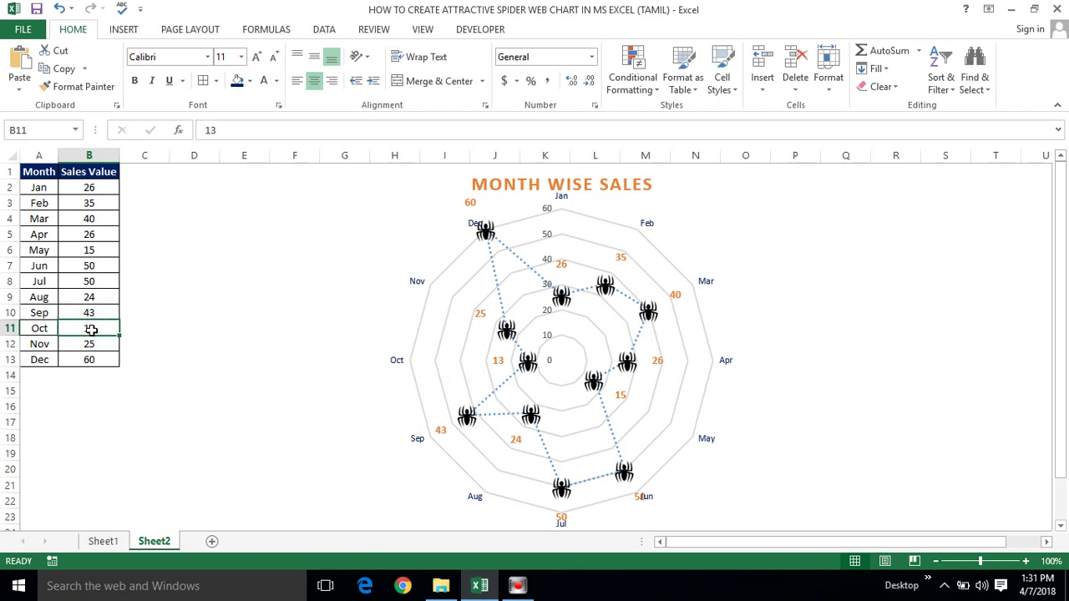
pyautogui.write('55')
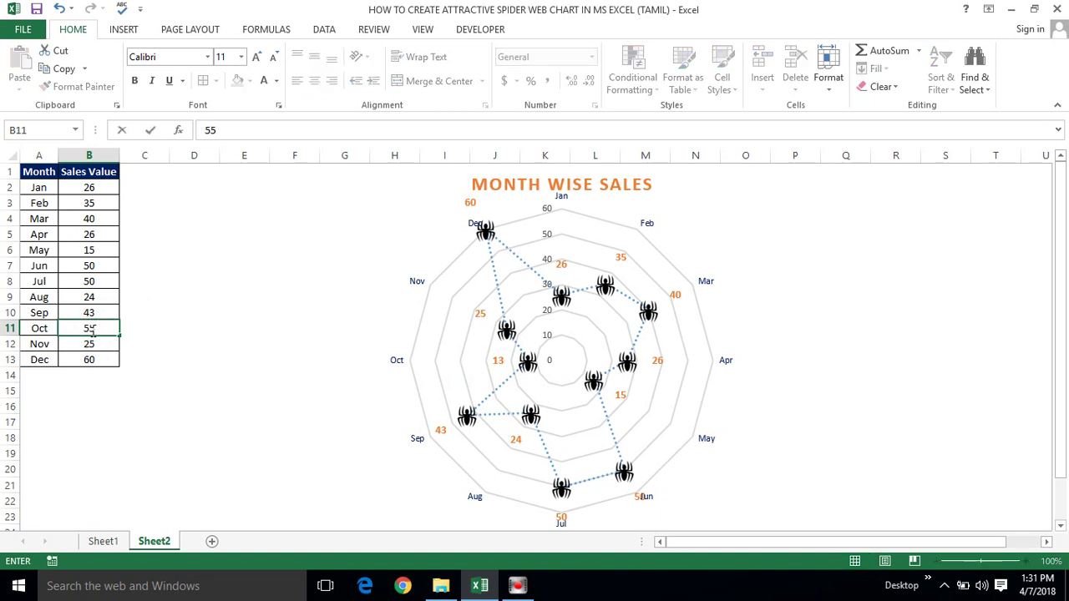
pyautogui.press('Return')
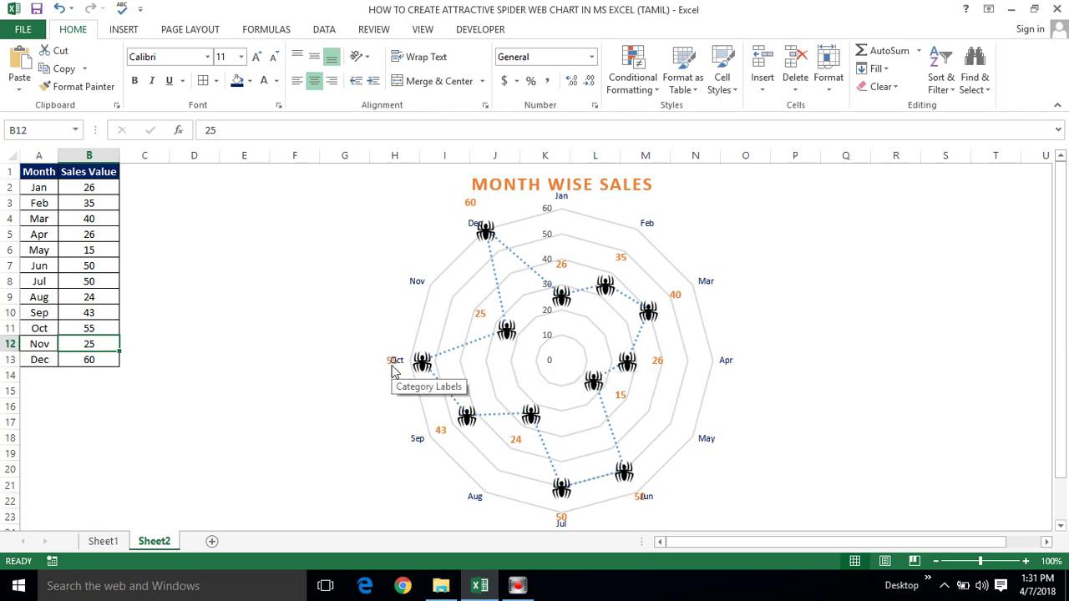
pyautogui.click(549, 366)
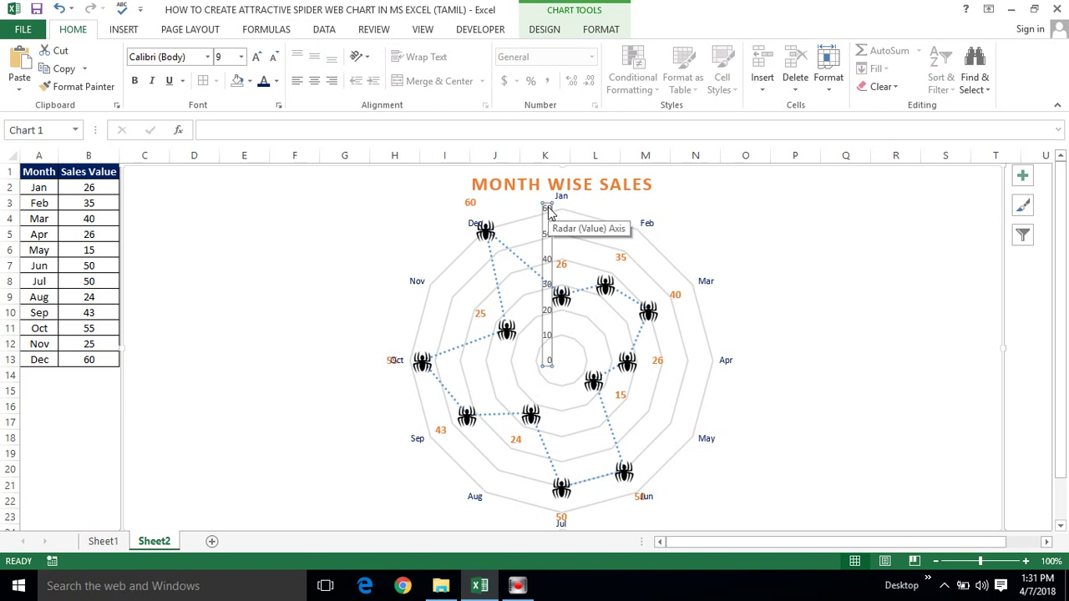
pyautogui.click(89, 220)
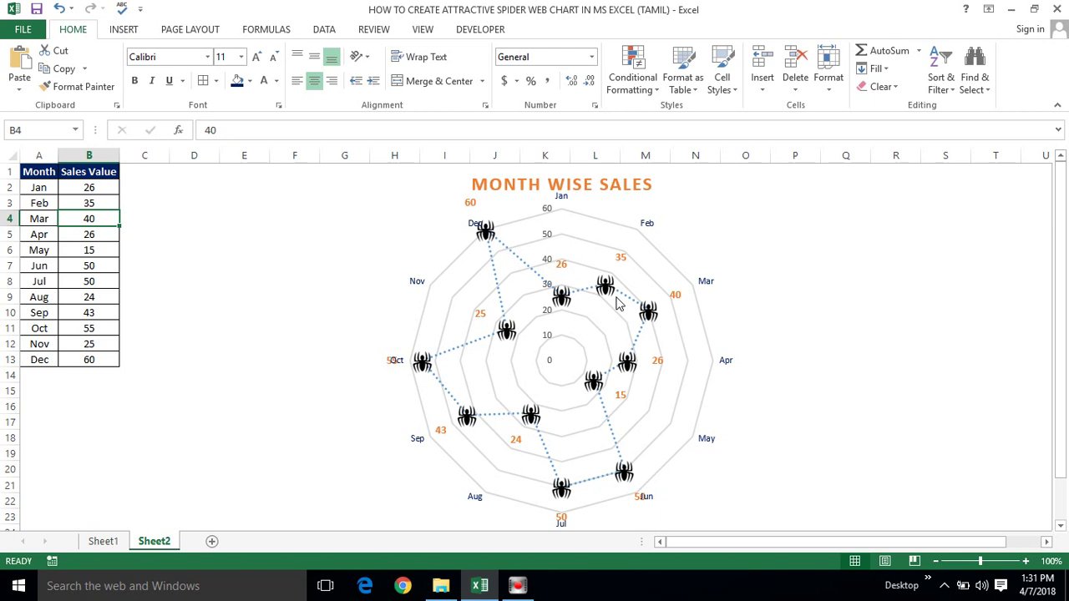
pyautogui.moveTo(514, 334)
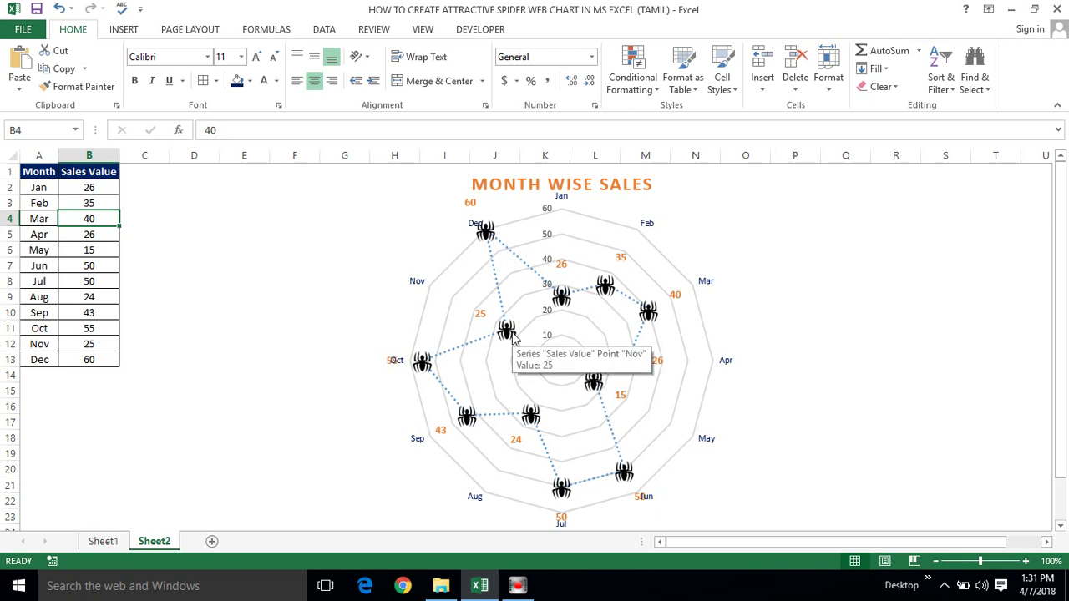